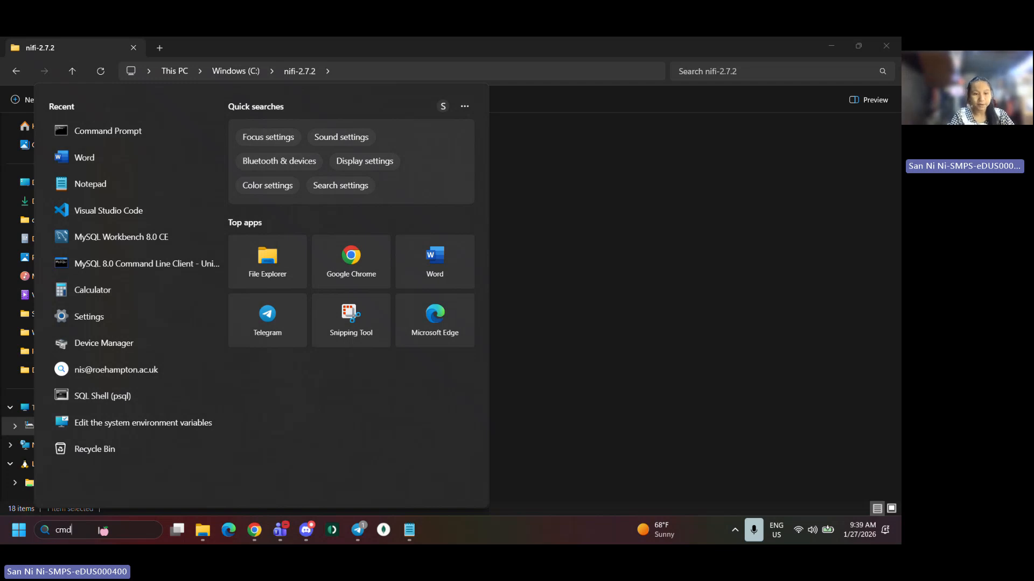
Open Command Prompt and run java --version to check the installed Java
key("Return")
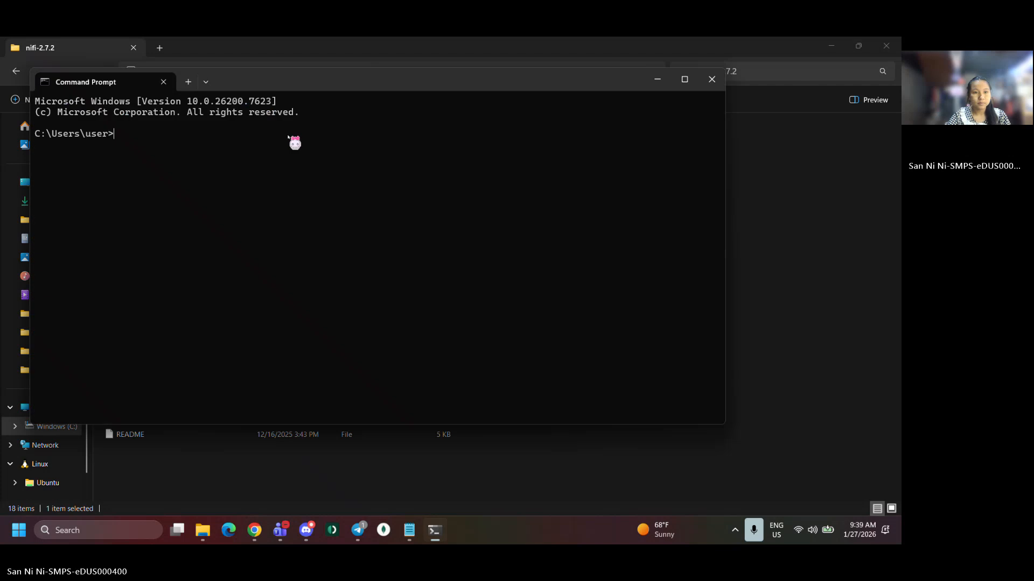
type("java --")
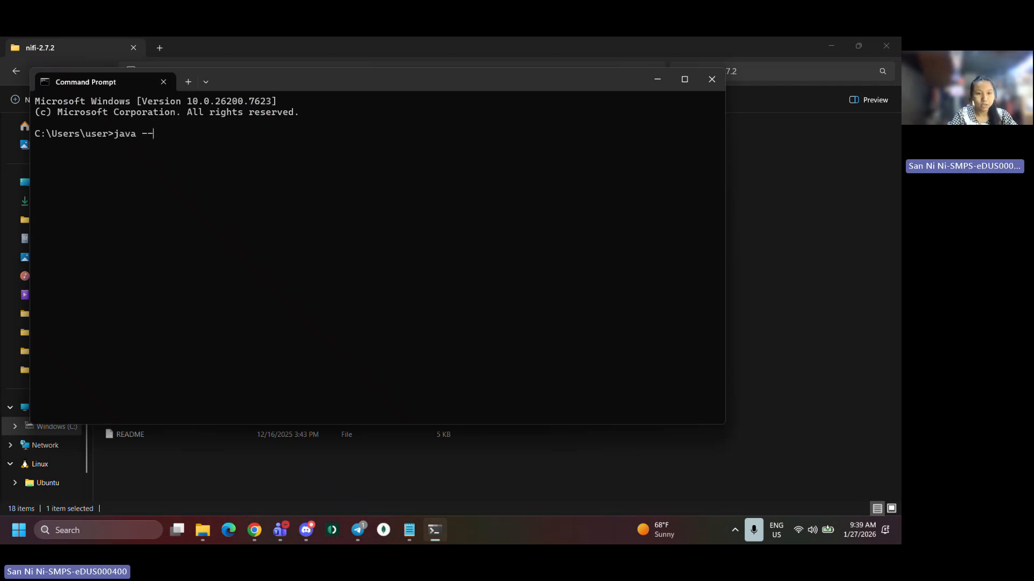
type("version")
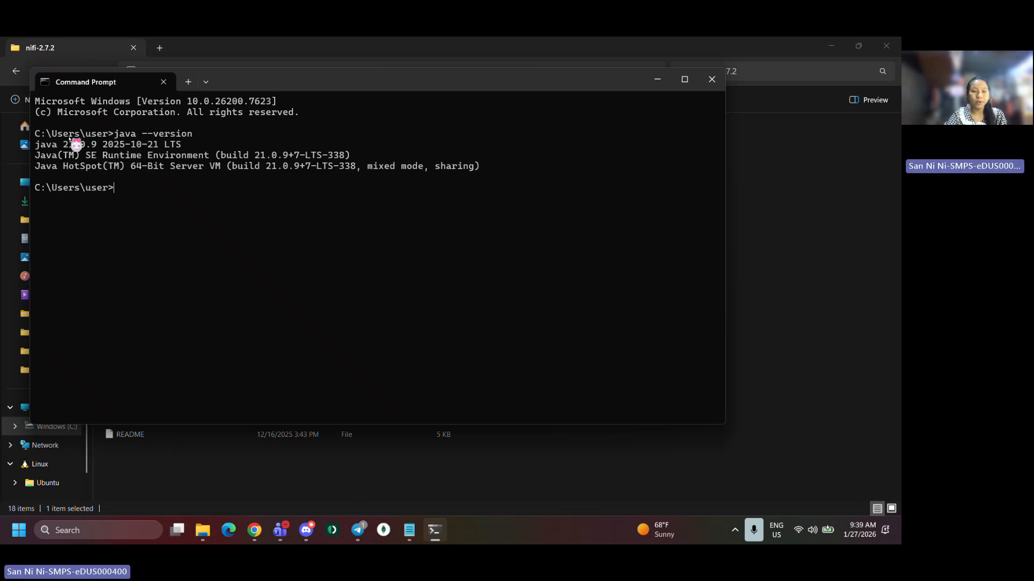
Copy the Java version text from the output and close Command Prompt
left_click_drag(37, 146, 103, 145)
key("ctrl+c")
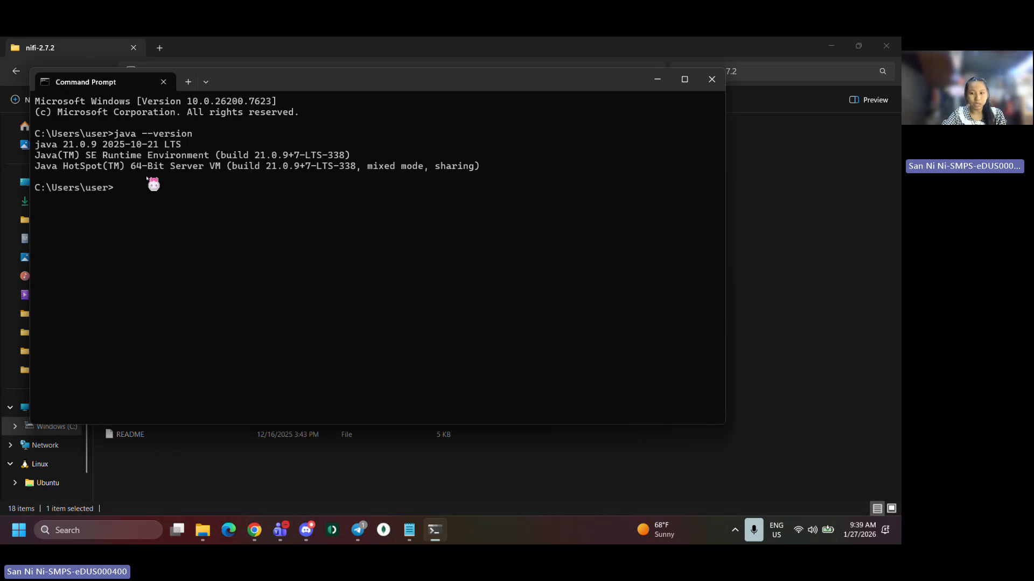
left_click(712, 80)
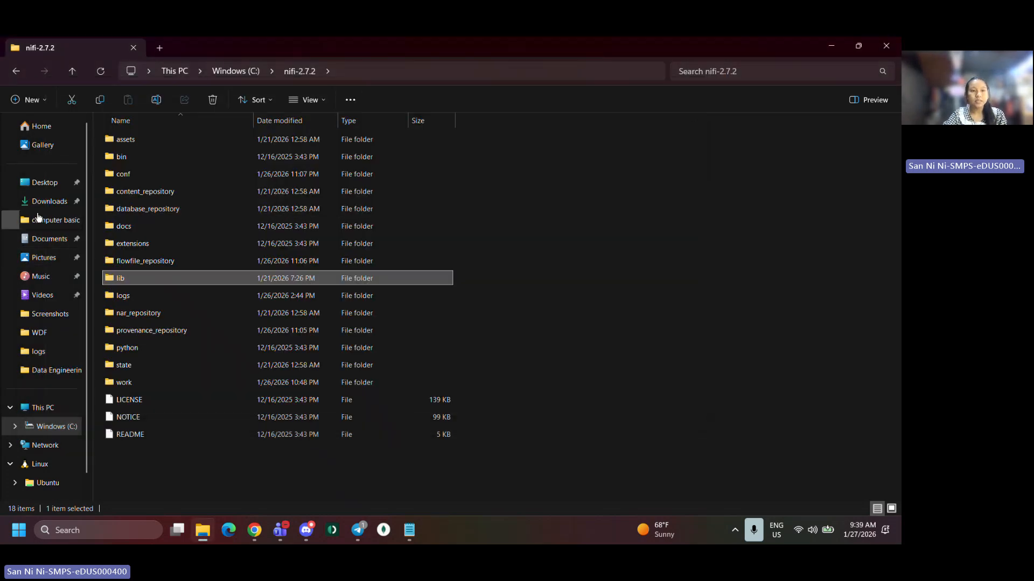
Browse Downloads and open the extracted mysql-connector-j-8.1.0 folder to find the connector jar
left_click(43, 203)
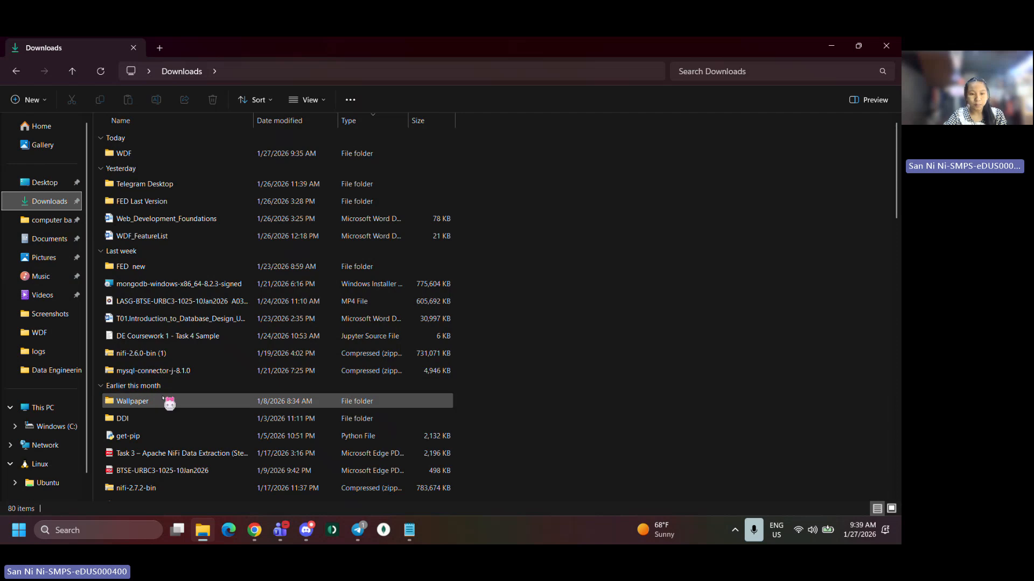
scroll(168, 403, "down", 1)
scroll(166, 401, "up", 1)
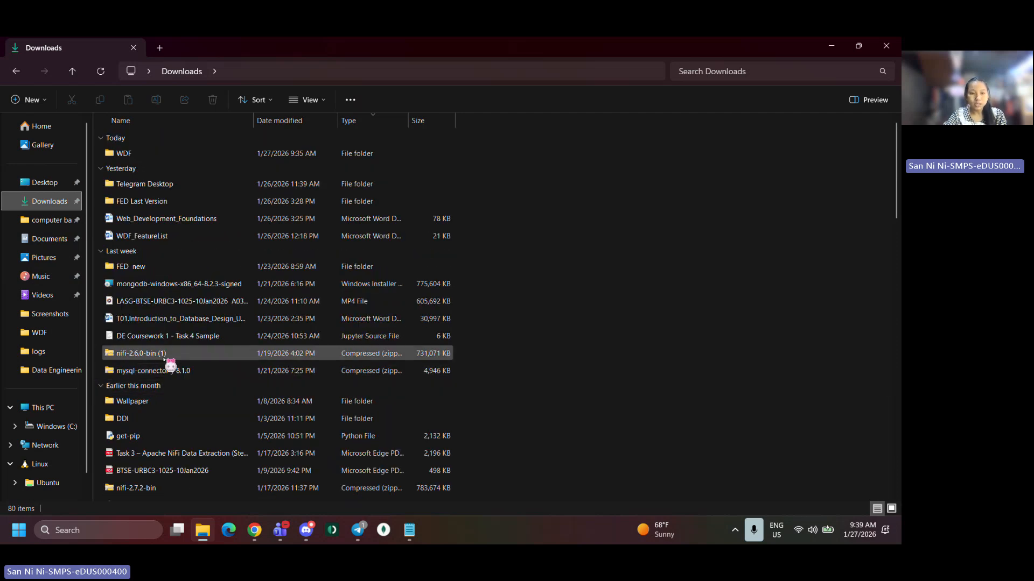
left_click(63, 430)
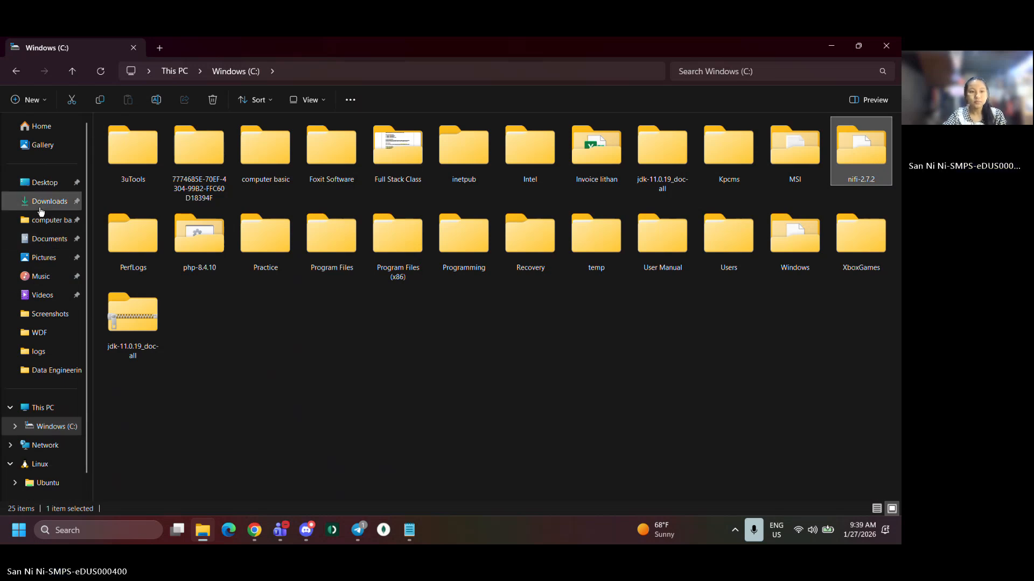
left_click(41, 212)
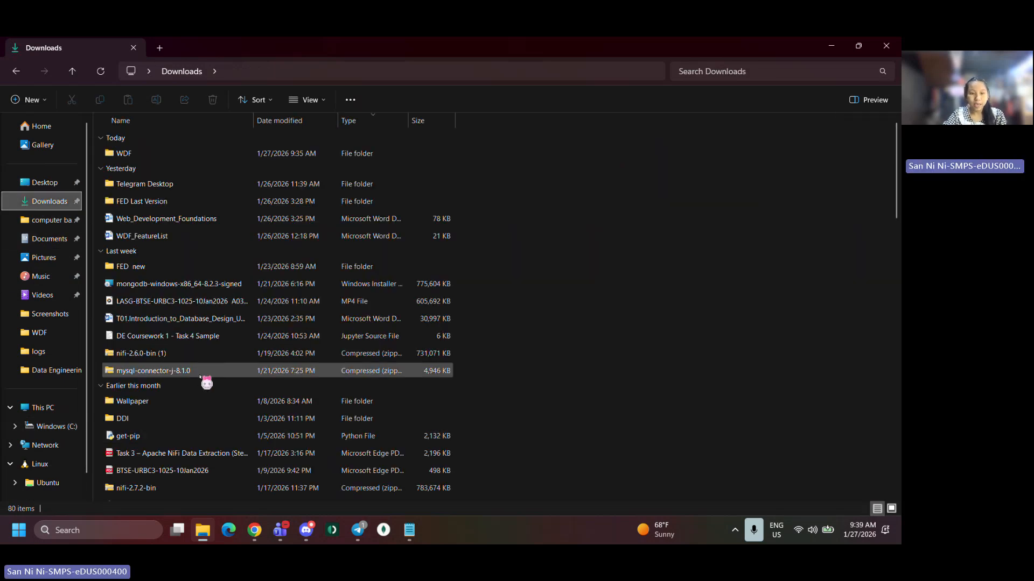
left_click(200, 371)
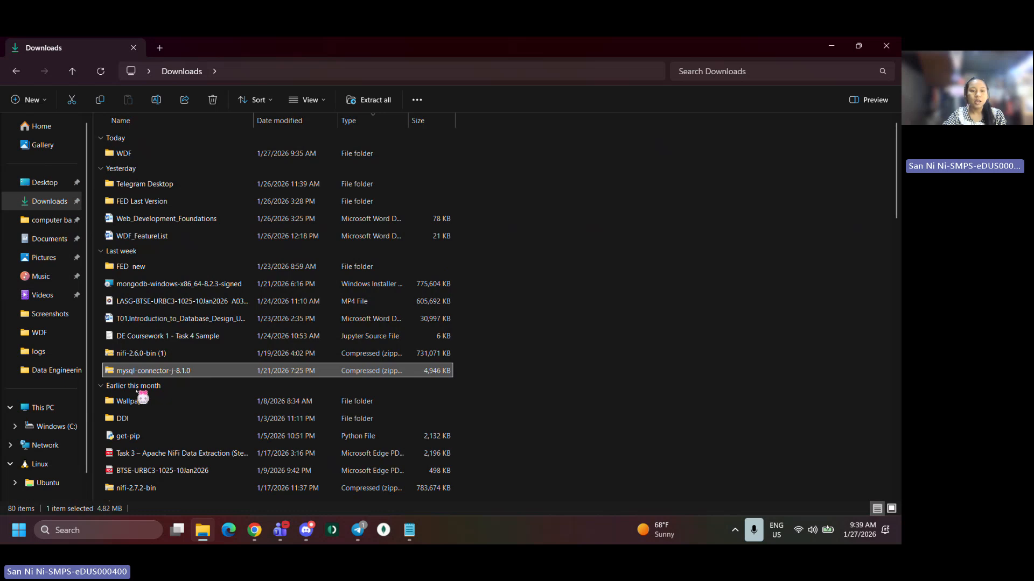
scroll(150, 380, "down", 3)
scroll(156, 377, "down", 15)
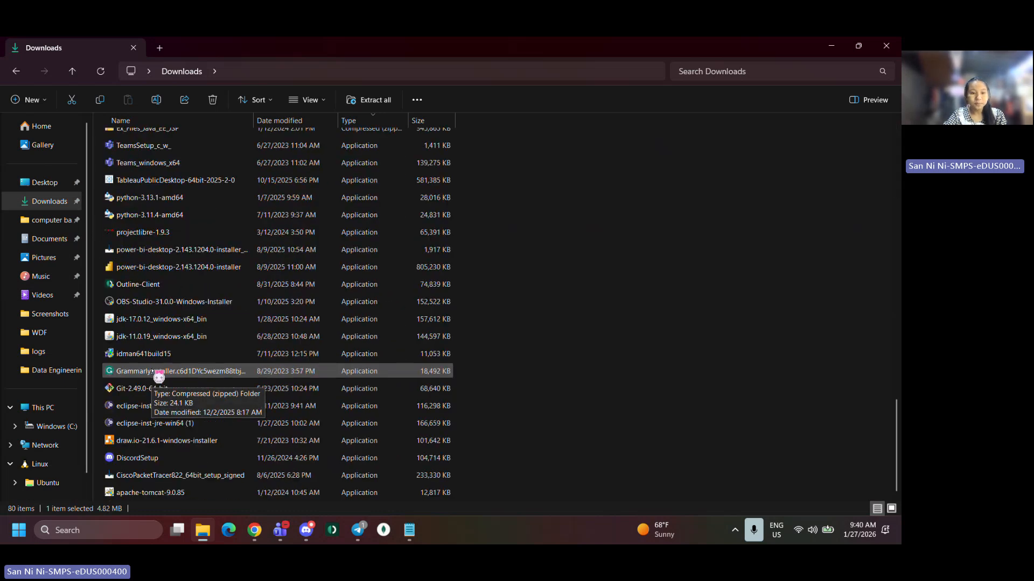
scroll(156, 372, "up", 7)
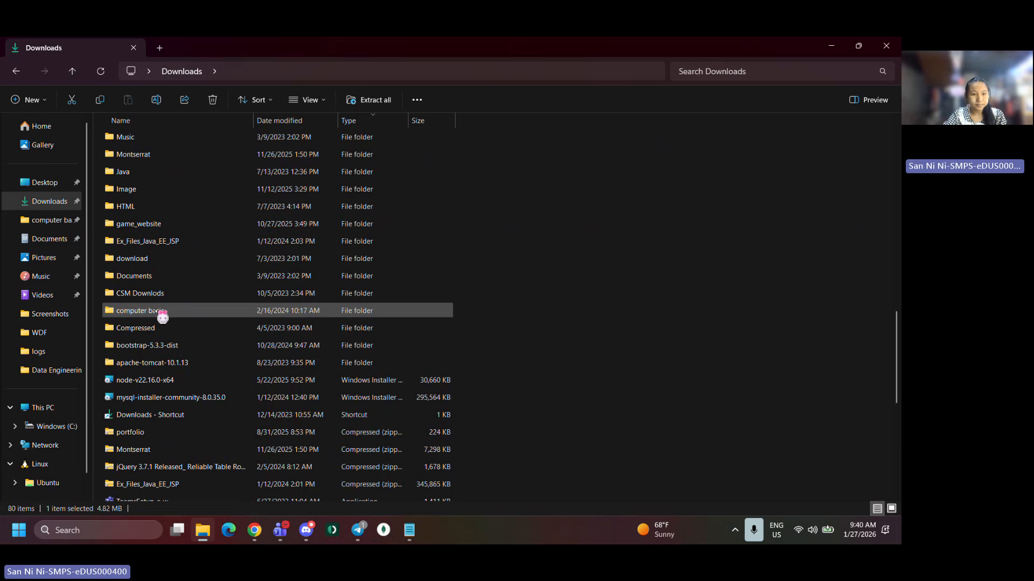
scroll(158, 301, "up", 1)
scroll(157, 261, "up", 1)
left_click(165, 273)
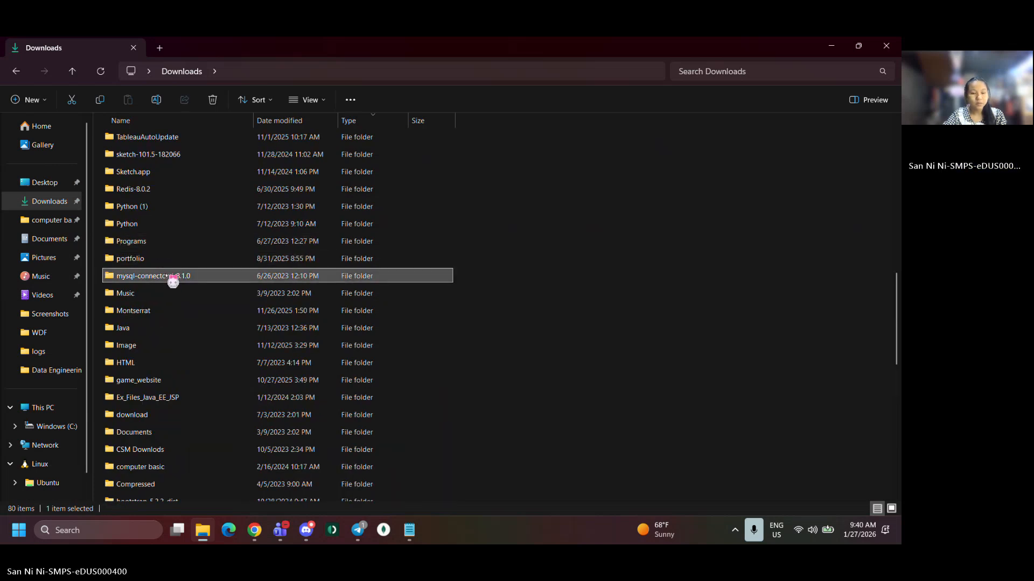
left_click(170, 240)
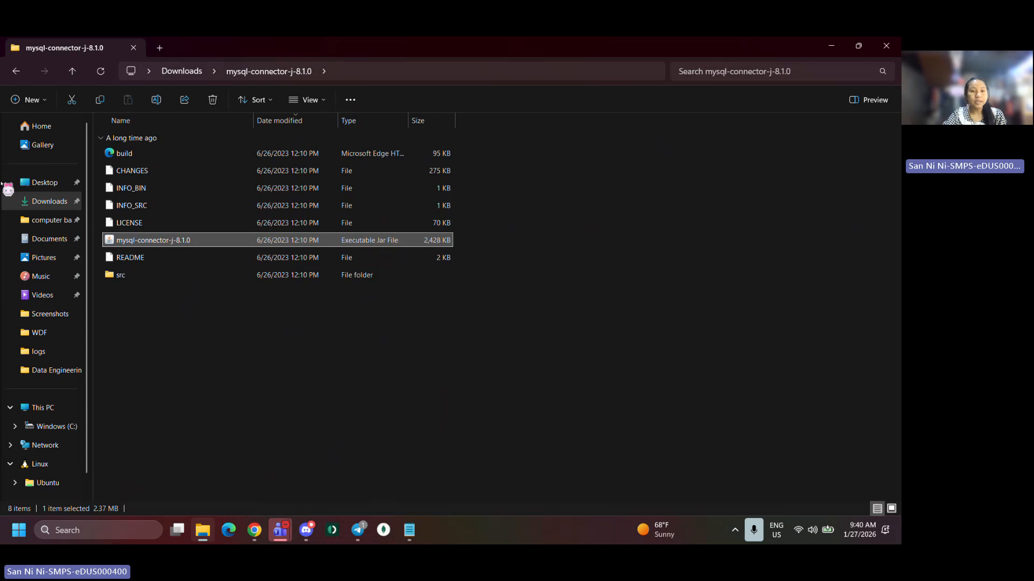
Check the lib folder of C:\nifi-2.7.2 for the mysql-connector-j-8.1.0 jar and return to the nifi-2.7.2 folder
left_click(54, 427)
double_click(876, 183)
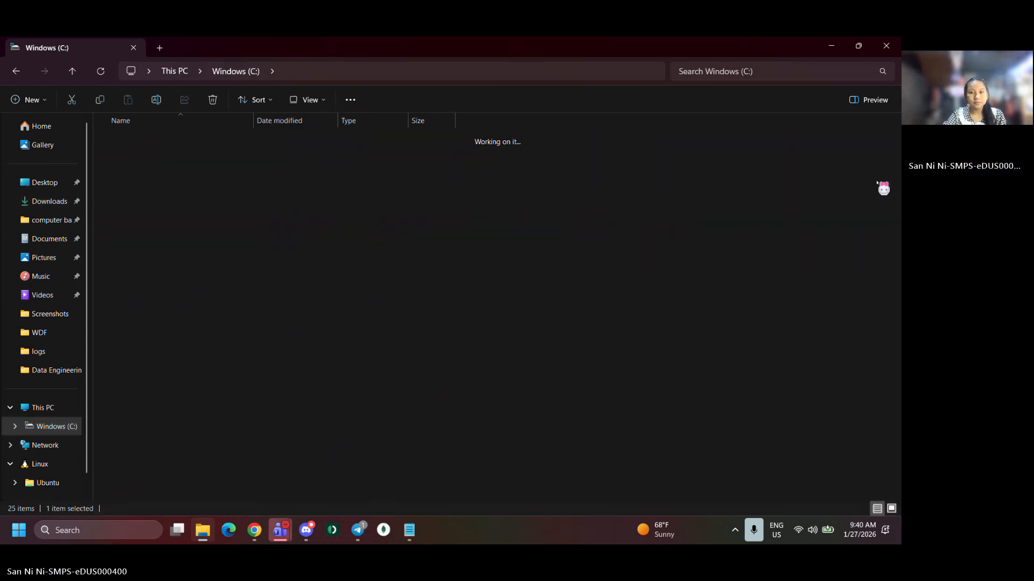
double_click(219, 280)
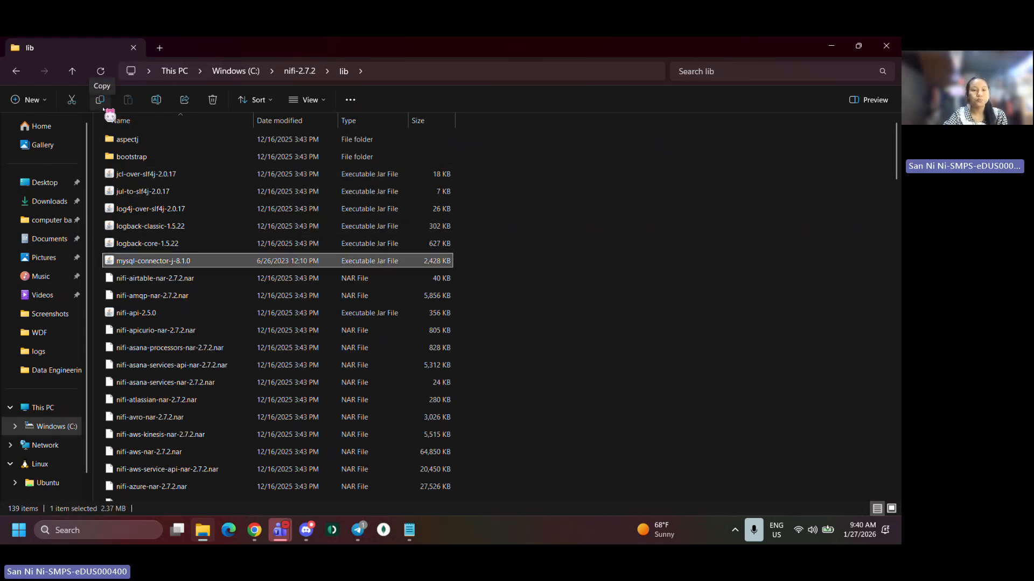
left_click(295, 75)
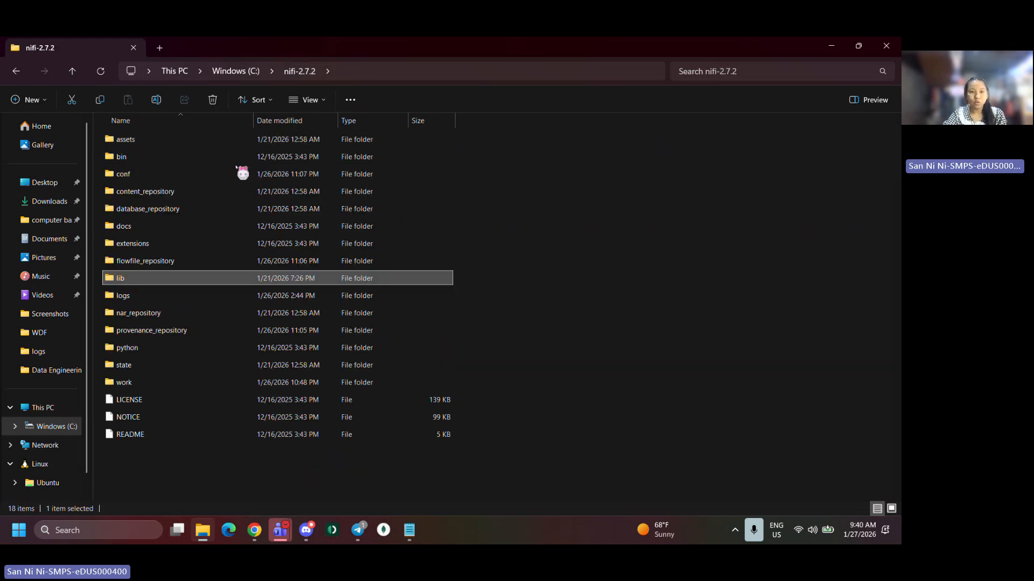
Open the bin folder and launch a command prompt in it from the address bar with cmd
double_click(254, 156)
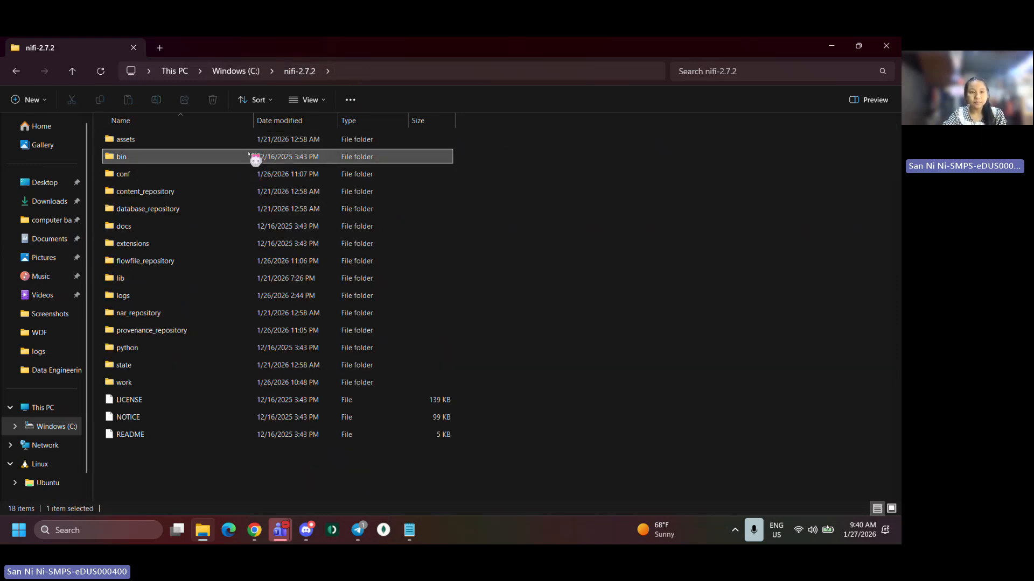
left_click(375, 74)
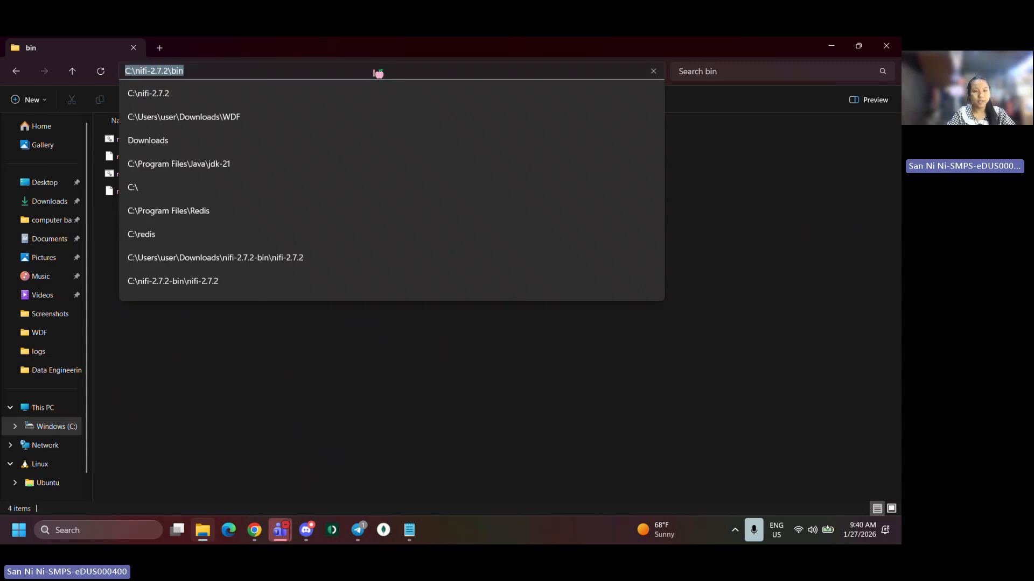
type("cmd")
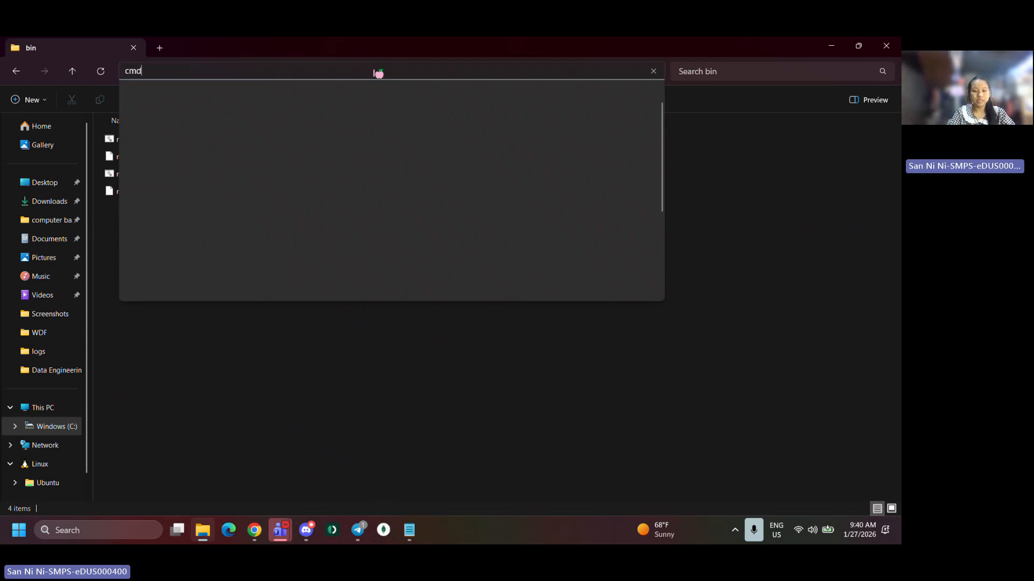
key("Return")
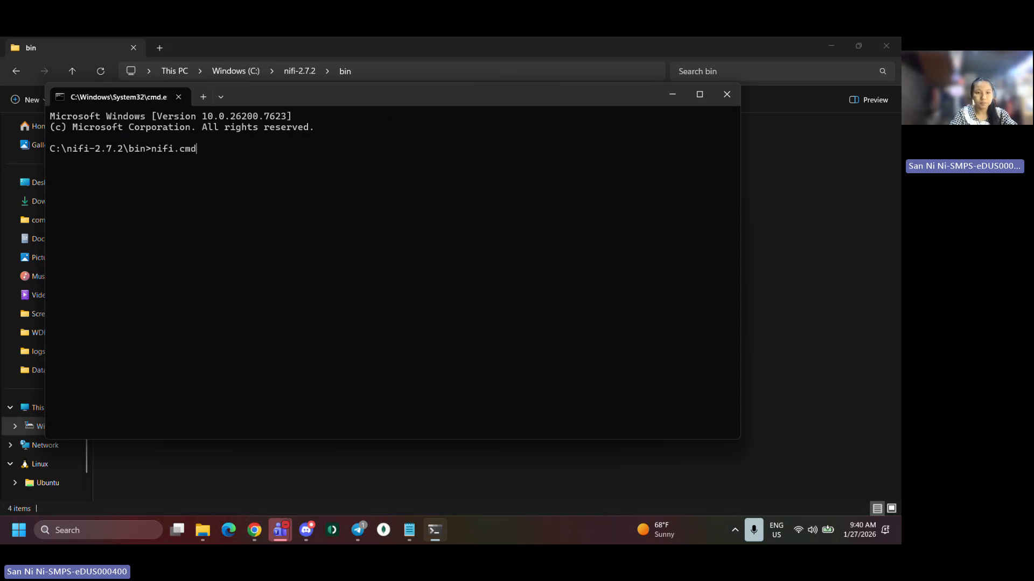
Run nifi.cmd start to launch NiFi, then minimize the NiFi and command prompt windows
type("start")
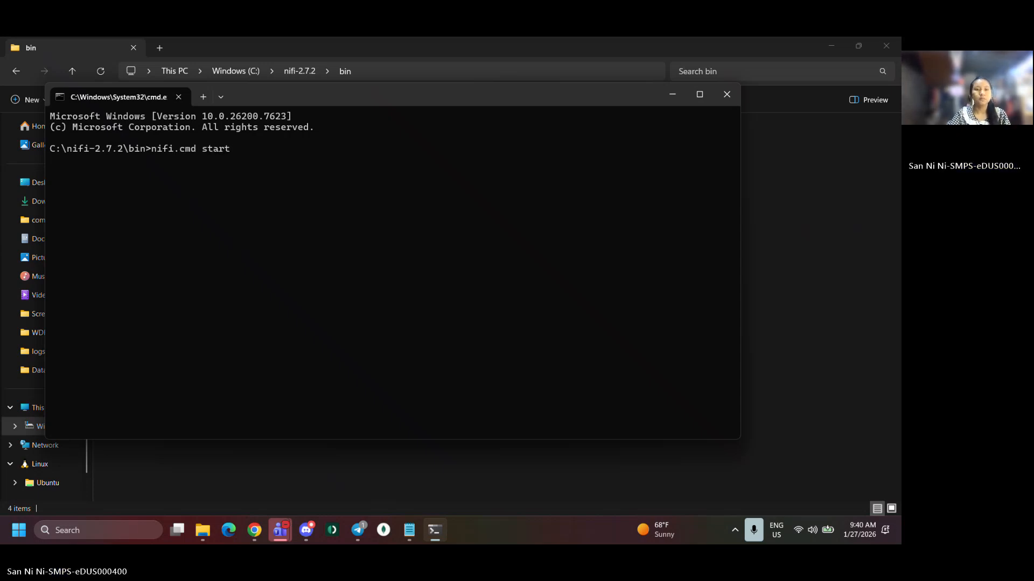
key("Return")
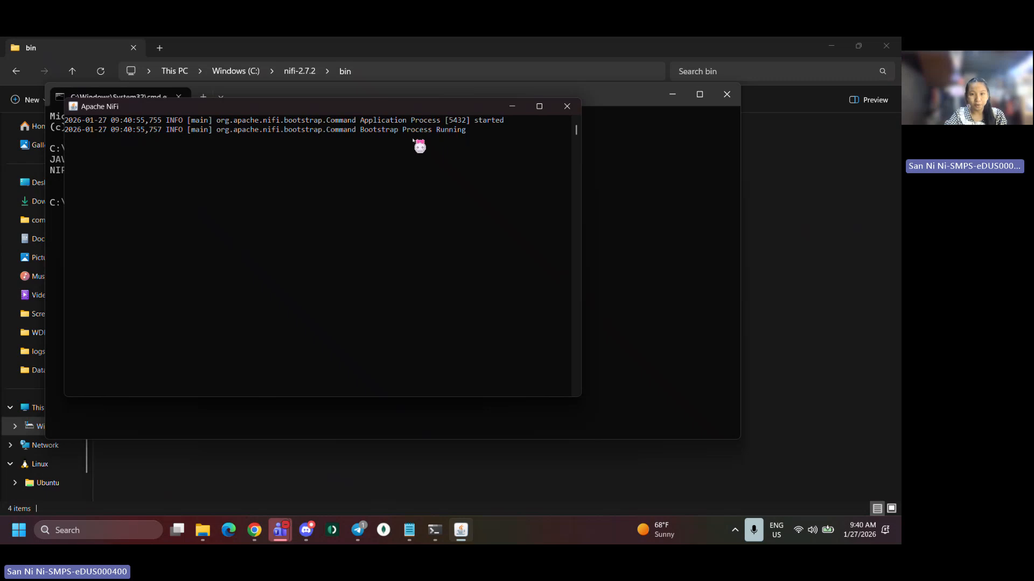
left_click(515, 113)
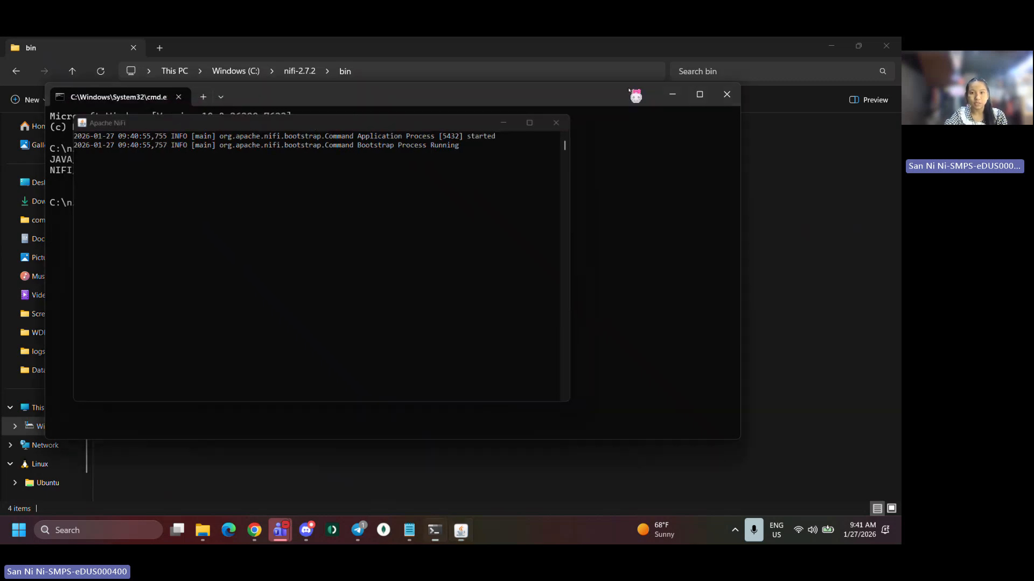
left_click(680, 96)
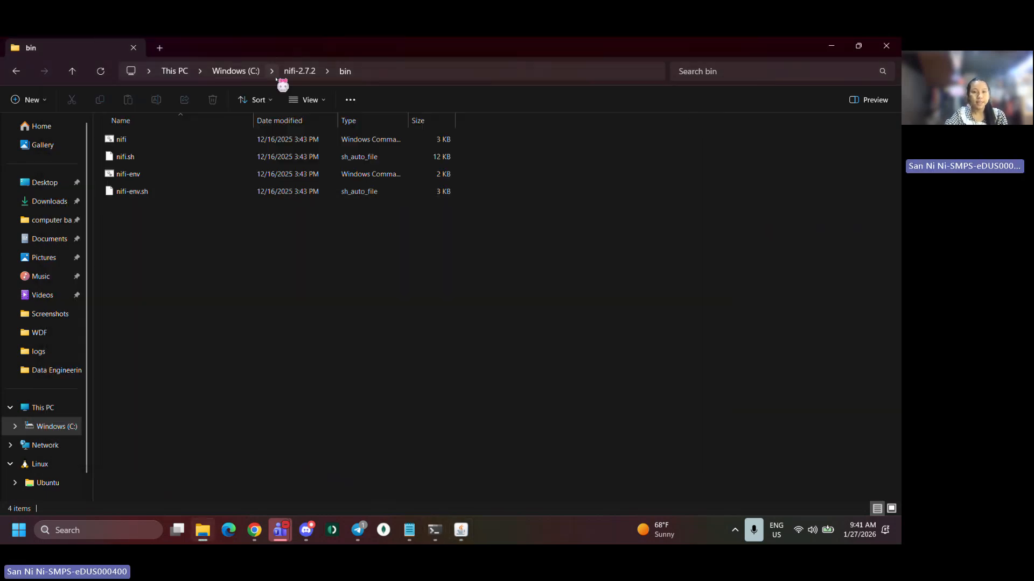
Open the nifi-app log file in the nifi-2.7.2 logs folder
left_click(293, 72)
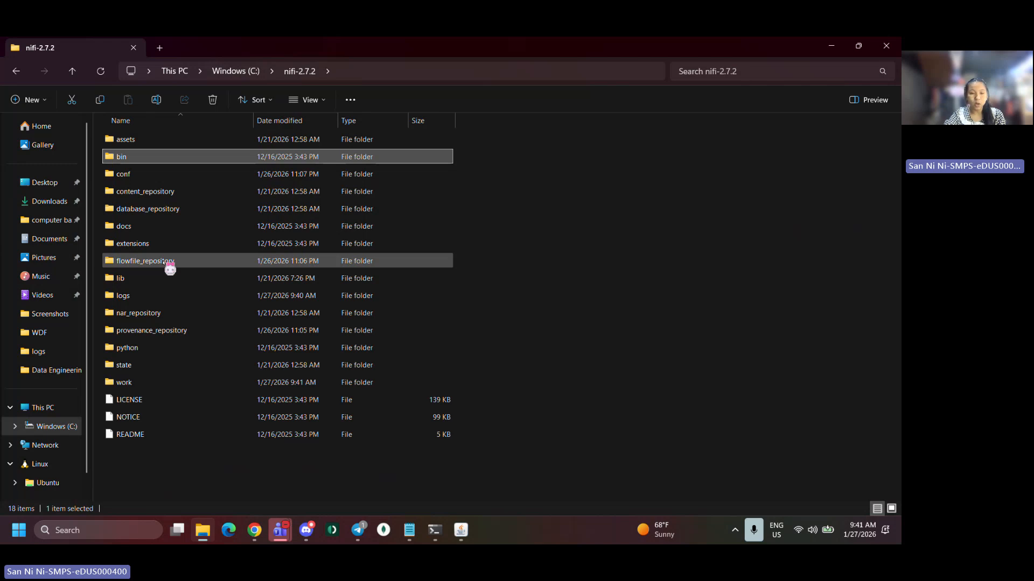
left_click(196, 294)
double_click(196, 293)
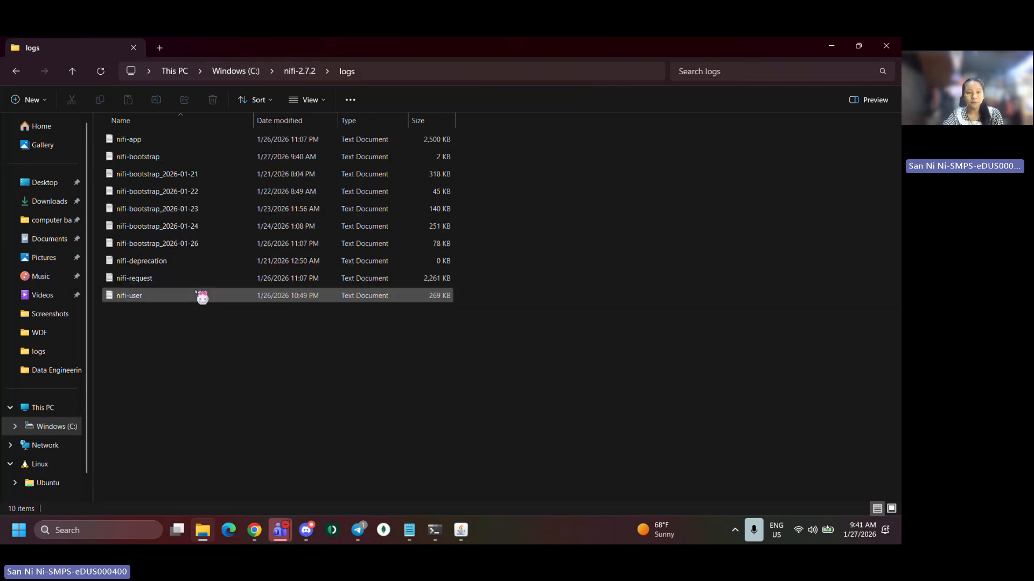
double_click(187, 141)
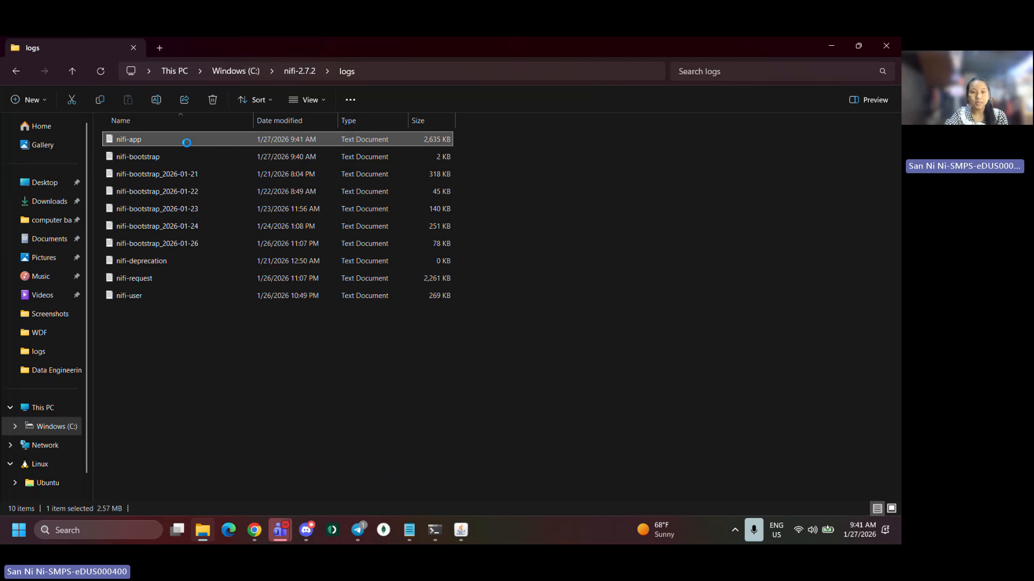
Scroll through the log to find the generated username and password entries
scroll(322, 219, "up", 3)
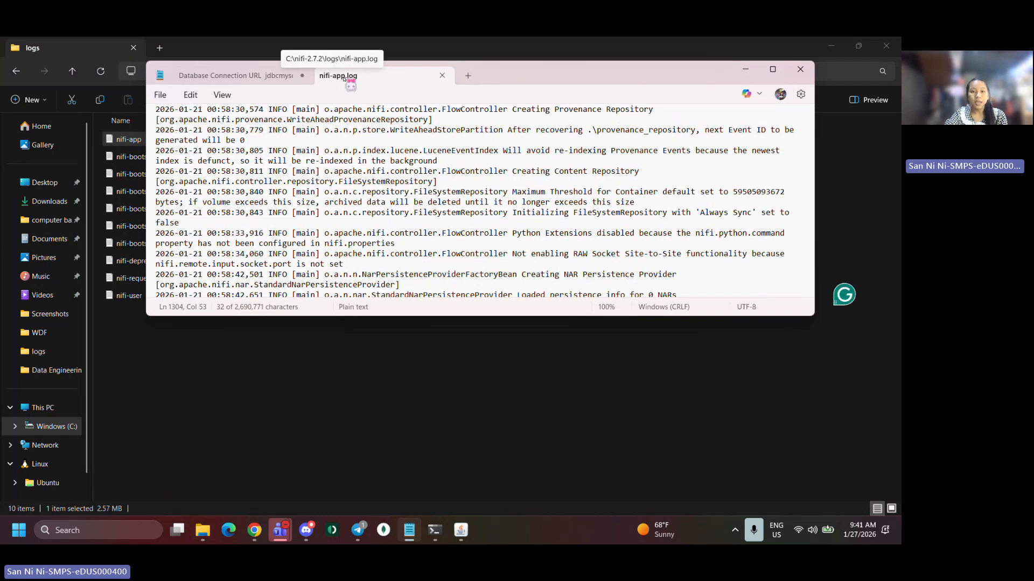
scroll(322, 215, "up", 1)
scroll(322, 216, "down", 5)
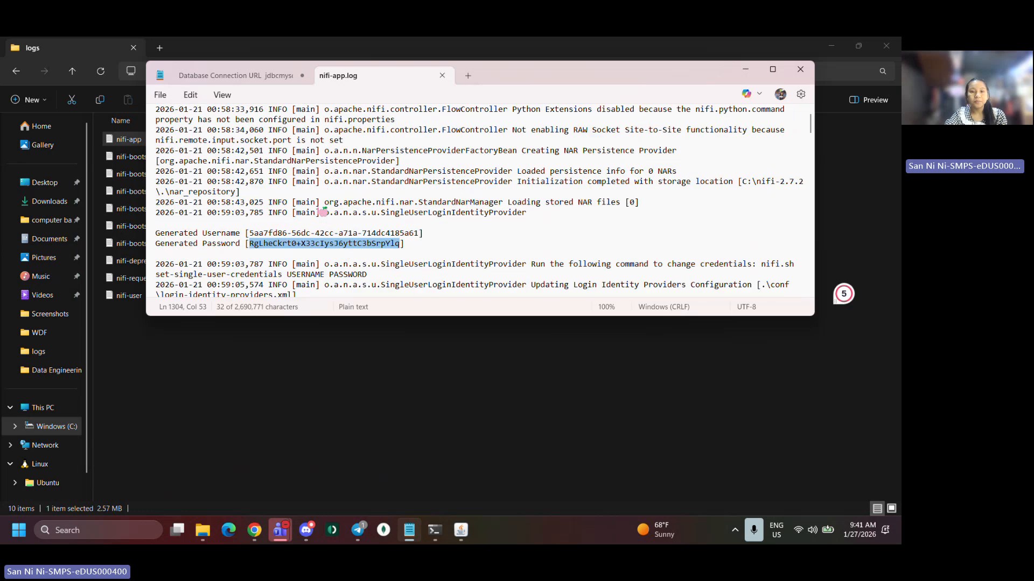
scroll(323, 212, "up", 7)
left_click(321, 212)
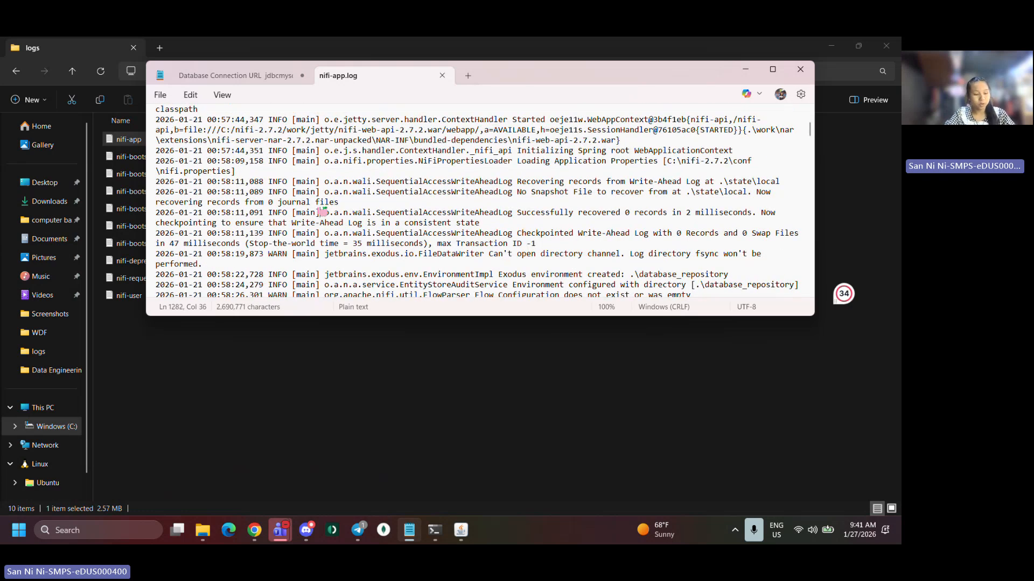
Search the log for https
key("ctrl+f")
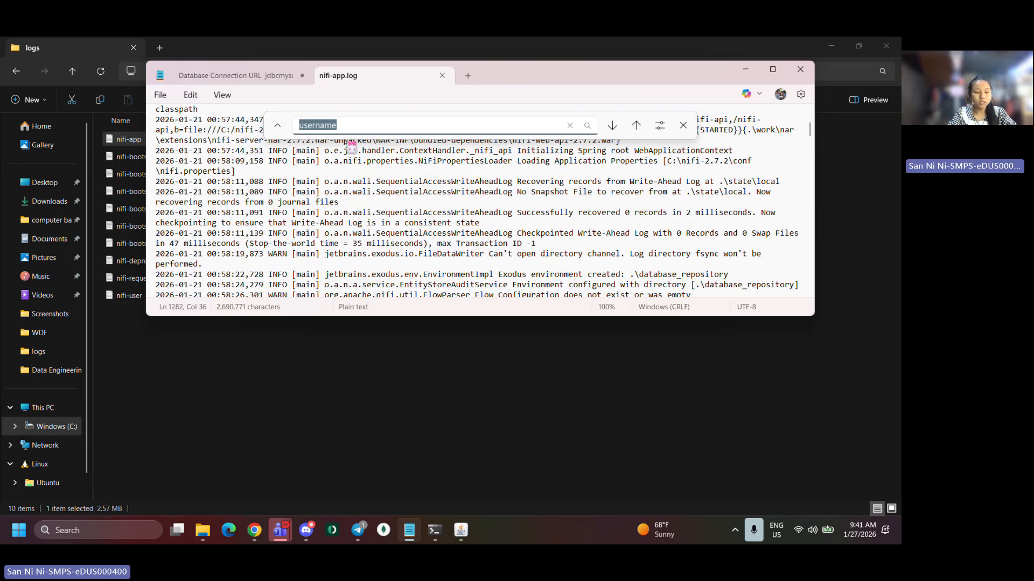
type("https")
key("Return")
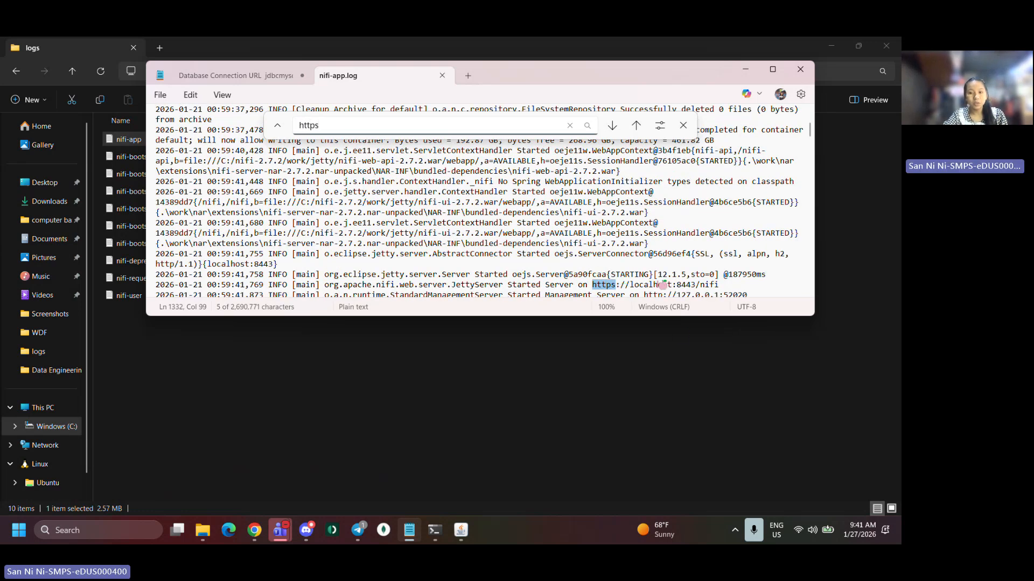
left_click(722, 285)
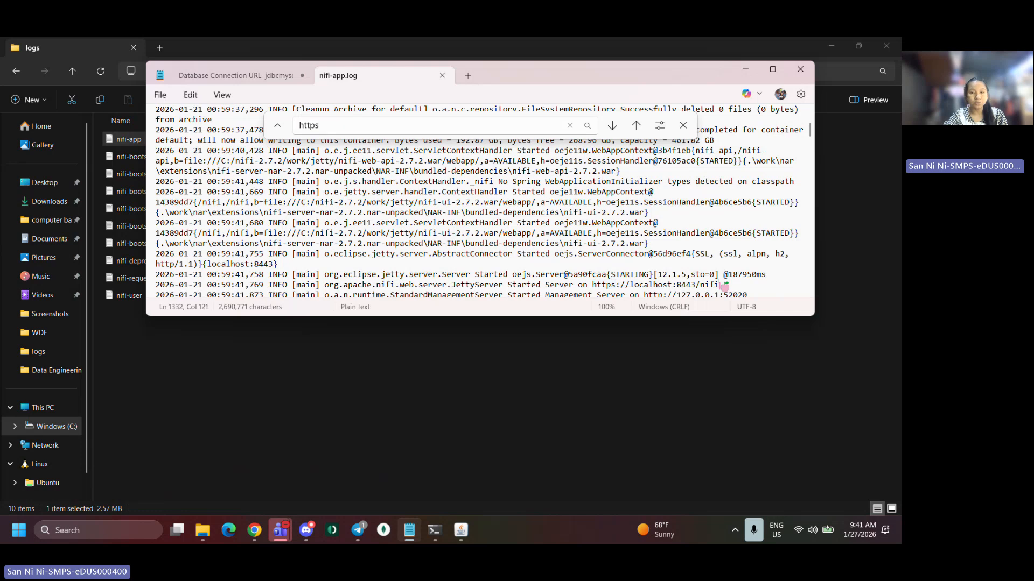
left_click_drag(722, 285, 592, 280)
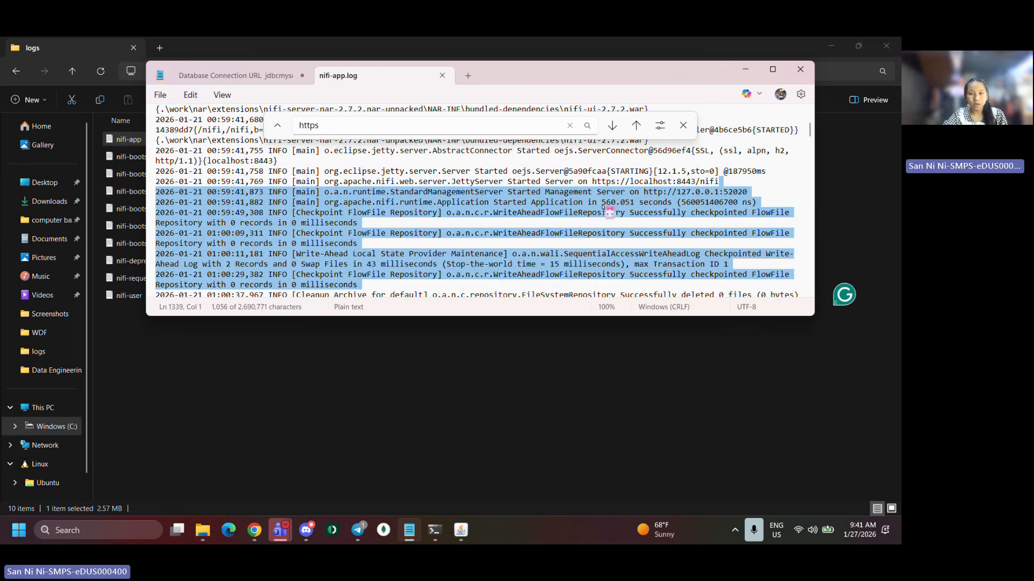
left_click(609, 181)
left_click_drag(593, 181, 721, 182)
key("ctrl+c")
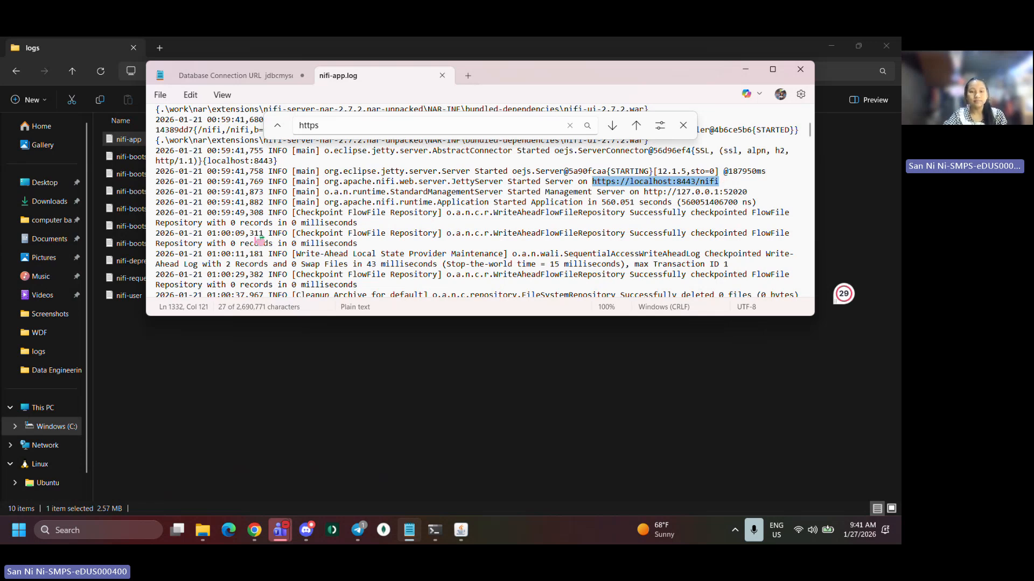
scroll(259, 241, "down", 1)
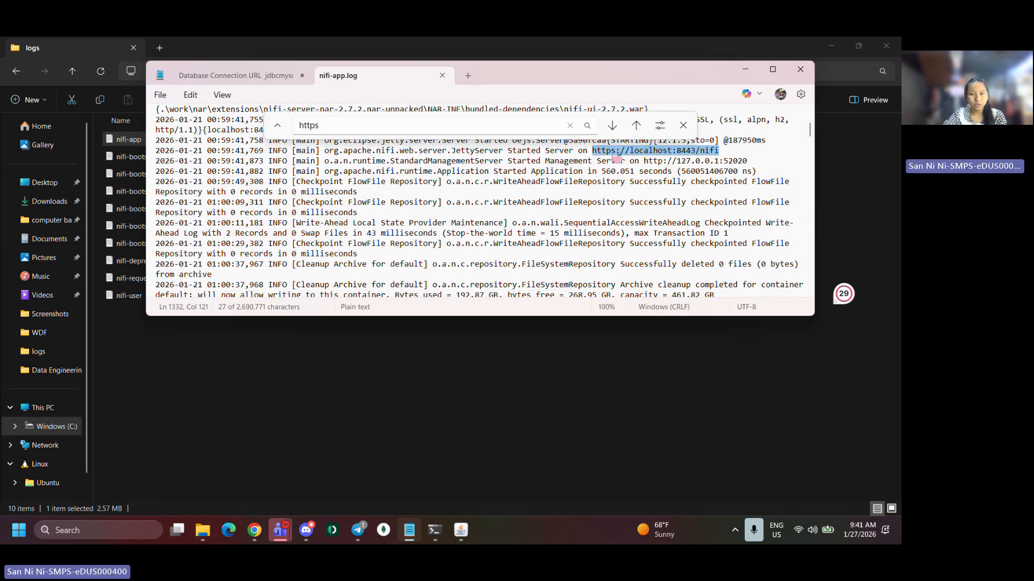
Switch to Chrome and open the copied NiFi URL
left_click(255, 529)
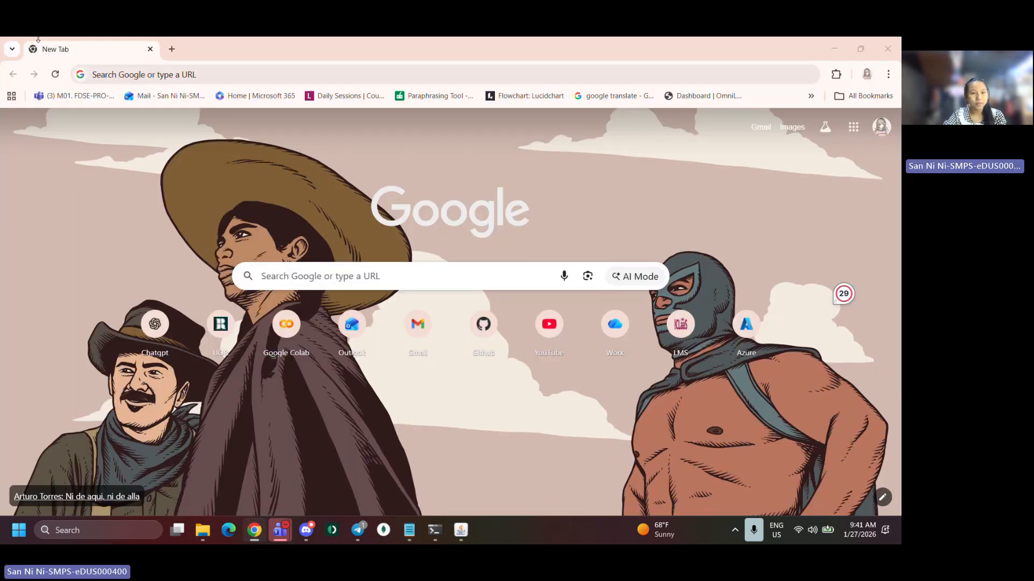
left_click(129, 74)
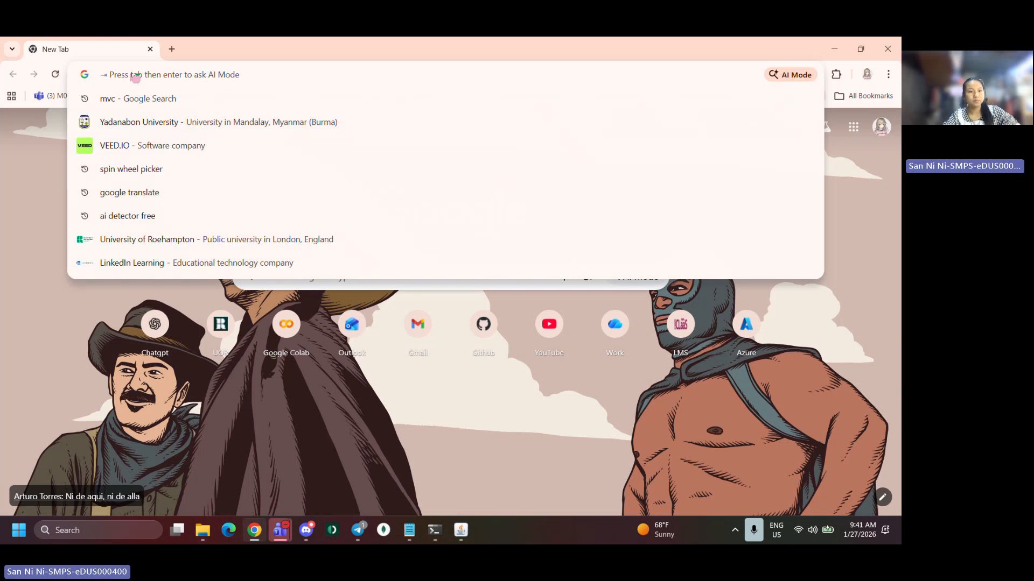
key("ctrl+v")
left_click(174, 92)
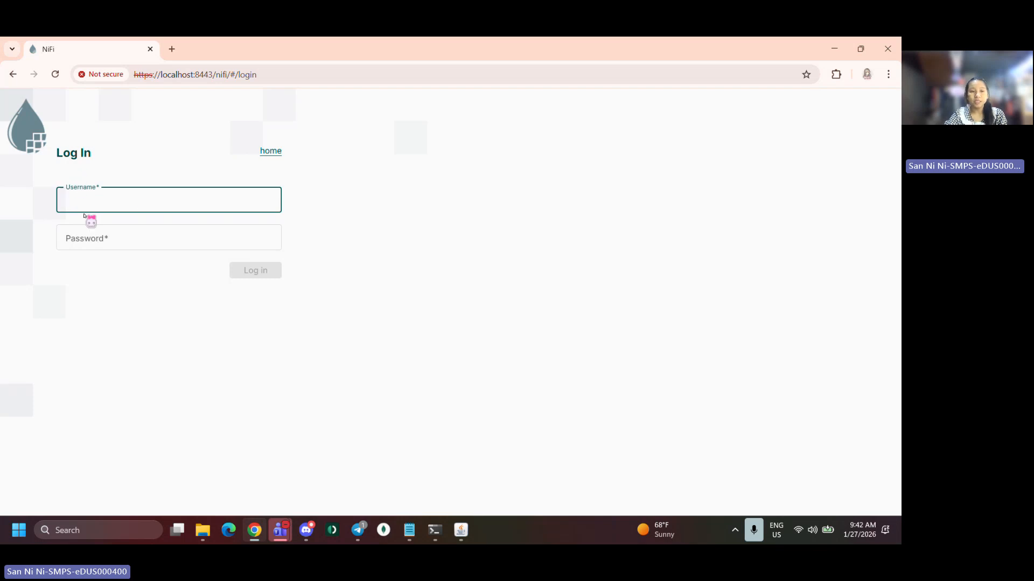
Search the log for username, copy the generated username and paste it into the login Username field
left_click(94, 238)
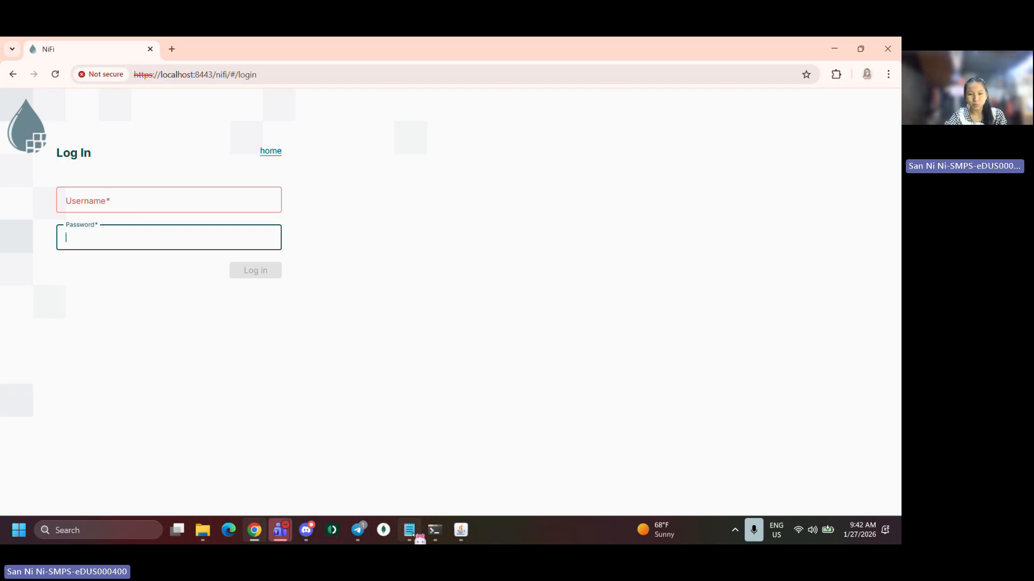
mouse_move(409, 533)
left_click(399, 450)
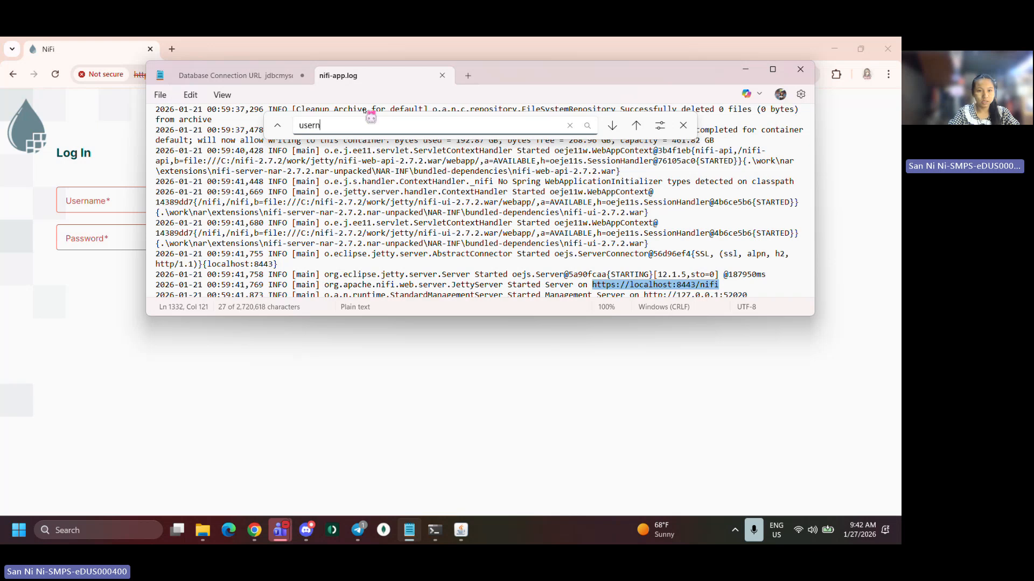
type("me")
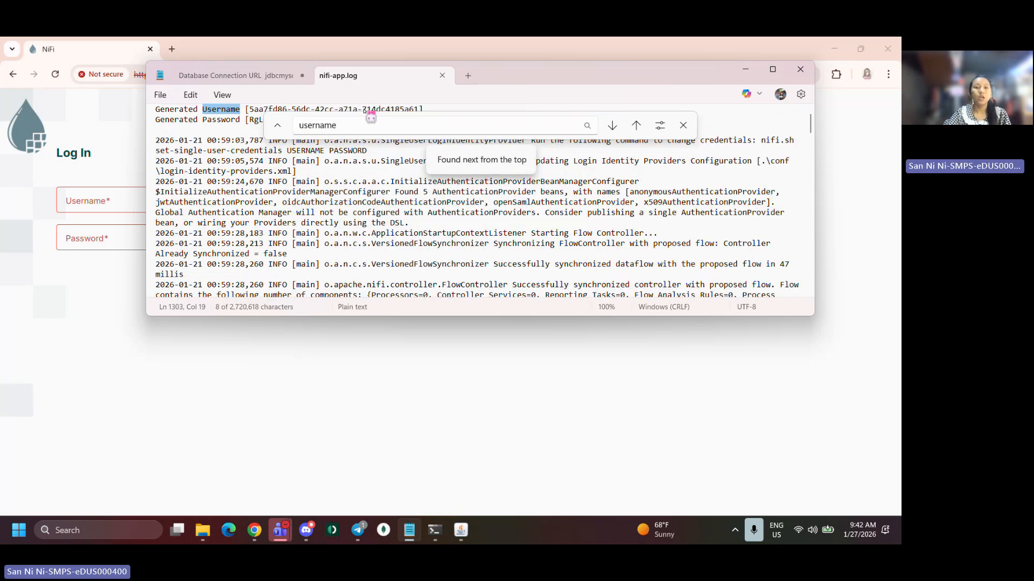
scroll(261, 174, "up", 2)
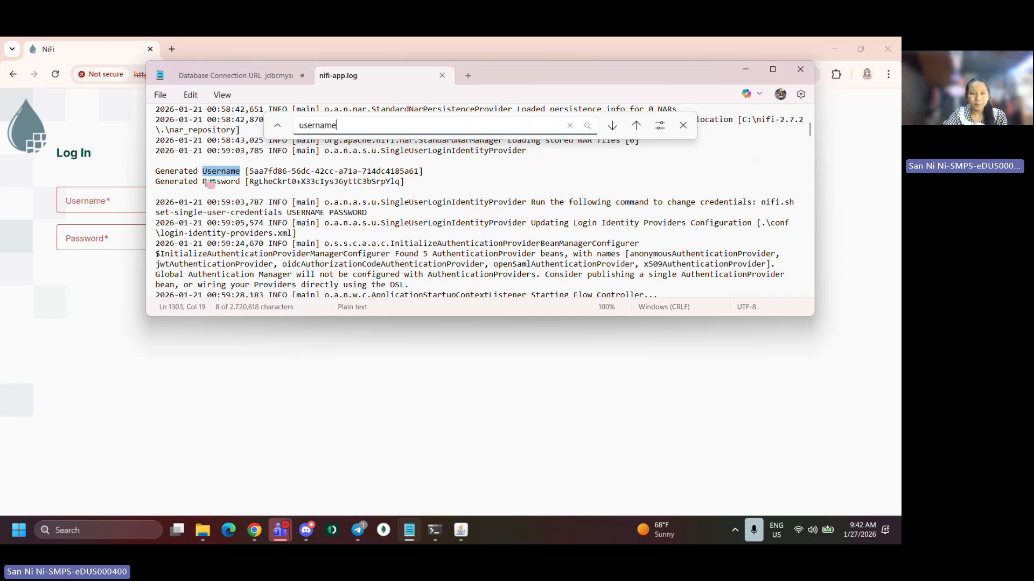
left_click_drag(248, 171, 424, 173)
key("ctrl+c")
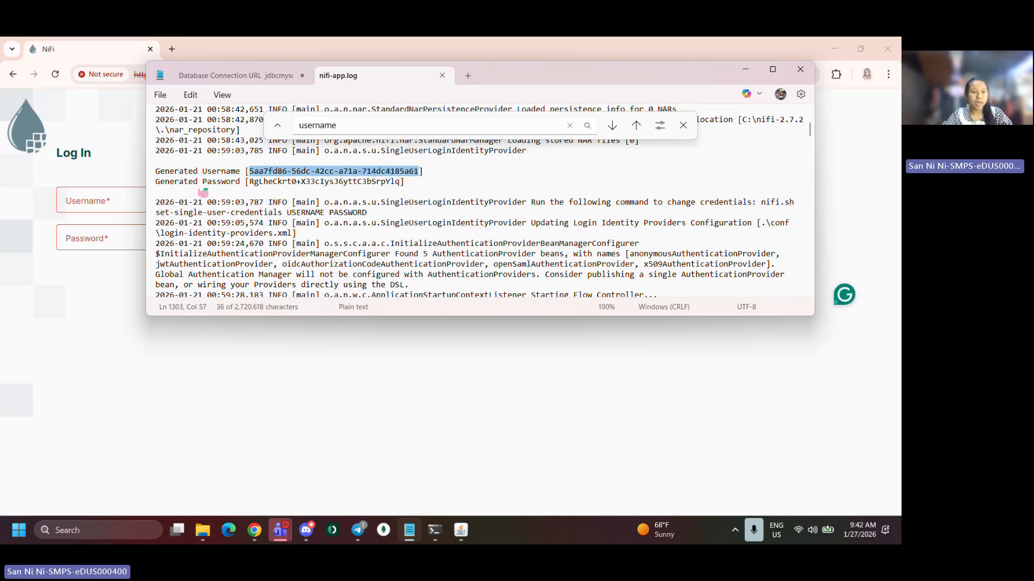
left_click(121, 206)
key("ctrl+v")
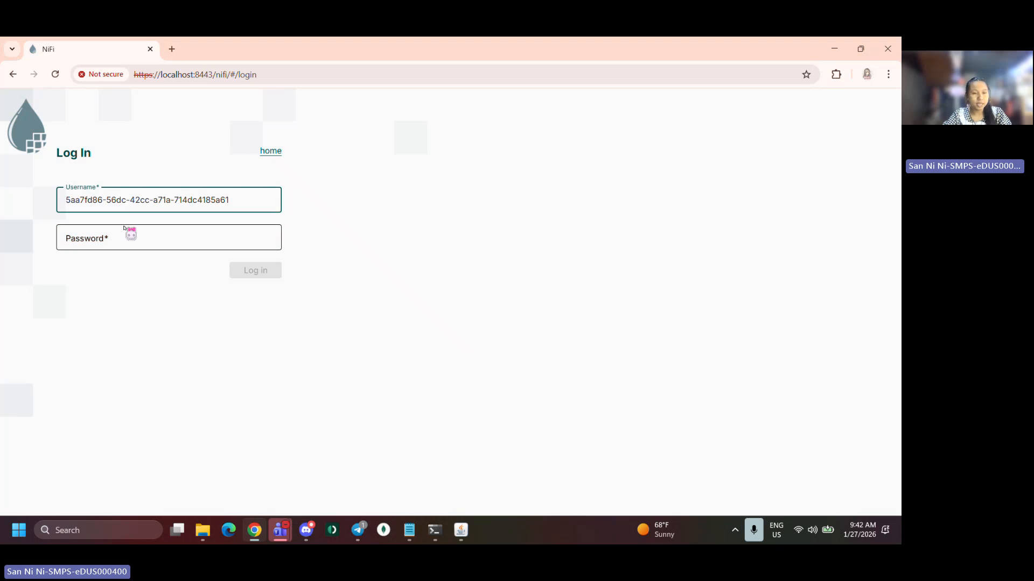
Copy the generated password from the log, paste it into the Password field and log in
left_click(127, 231)
key("alt+Tab")
scroll(251, 259, "down", 1)
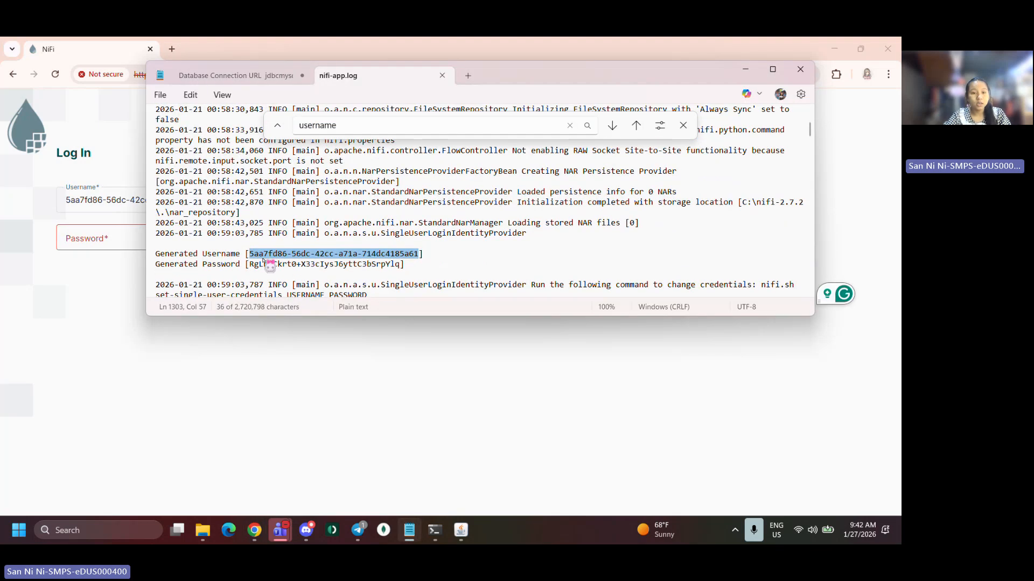
left_click_drag(250, 265, 402, 267)
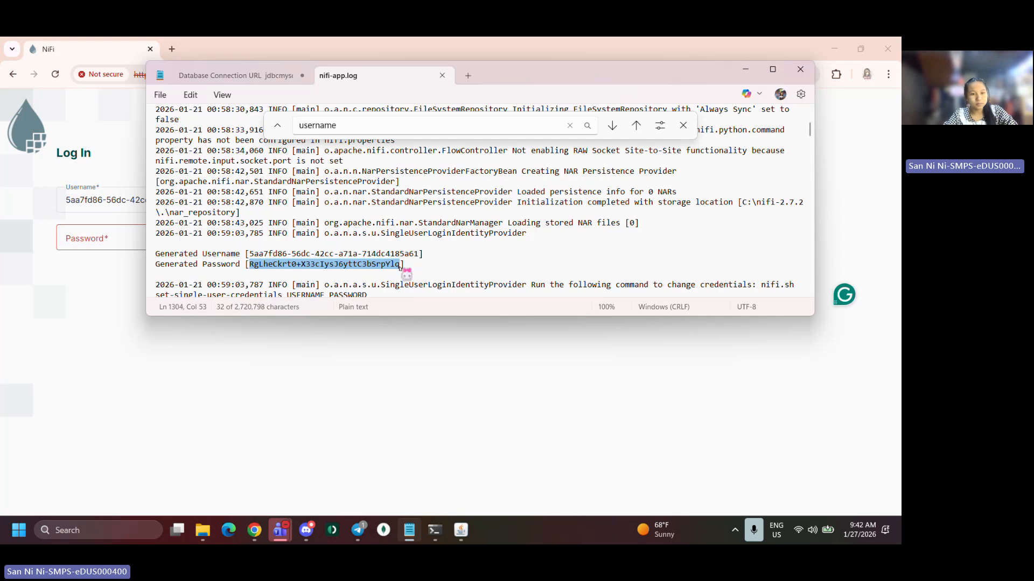
left_click(123, 243)
key("ctrl+v")
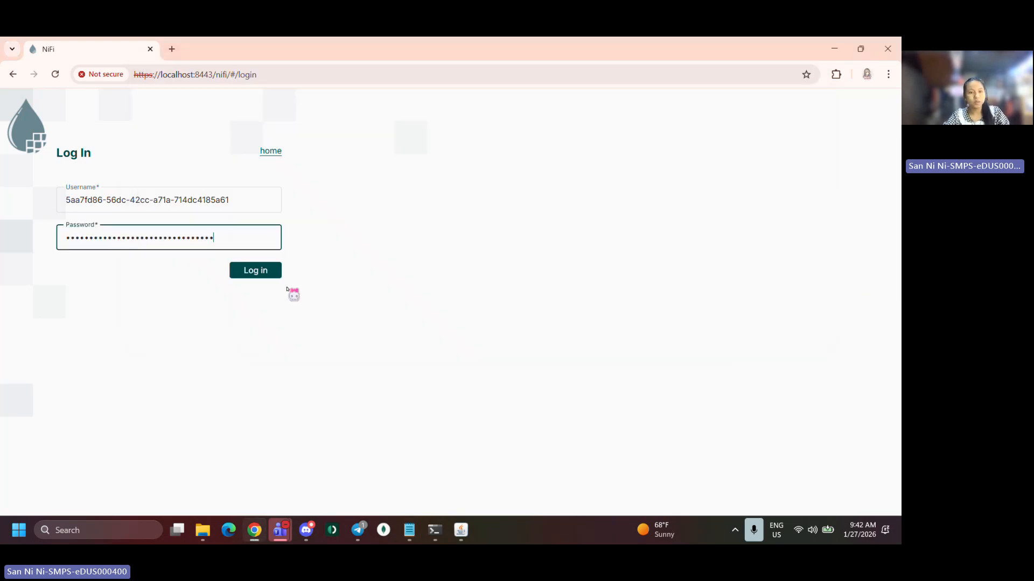
left_click(275, 272)
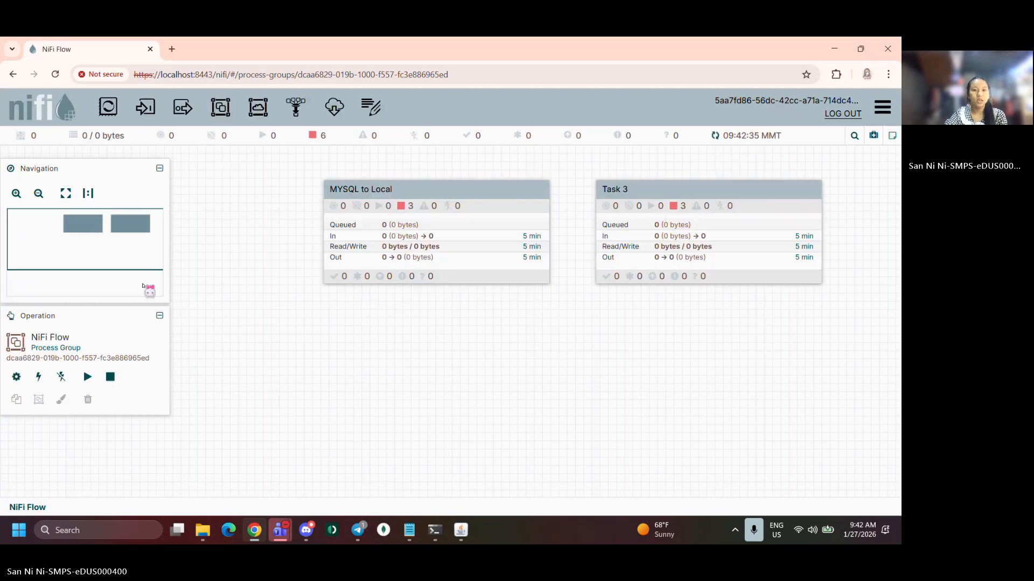
Add a process group named Coursework 1(Task 3) to the canvas
left_click_drag(259, 369, 240, 357)
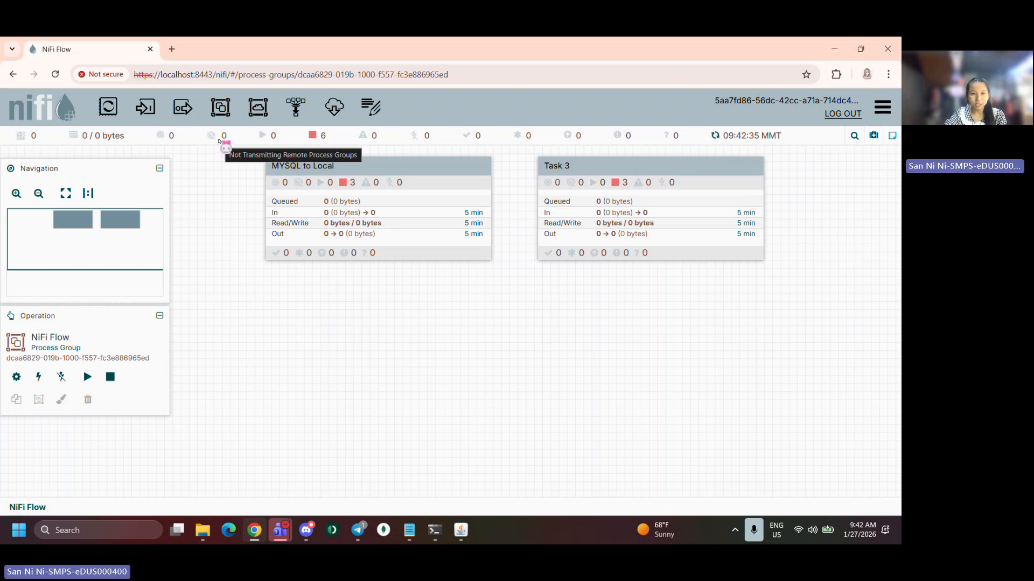
left_click_drag(220, 108, 319, 328)
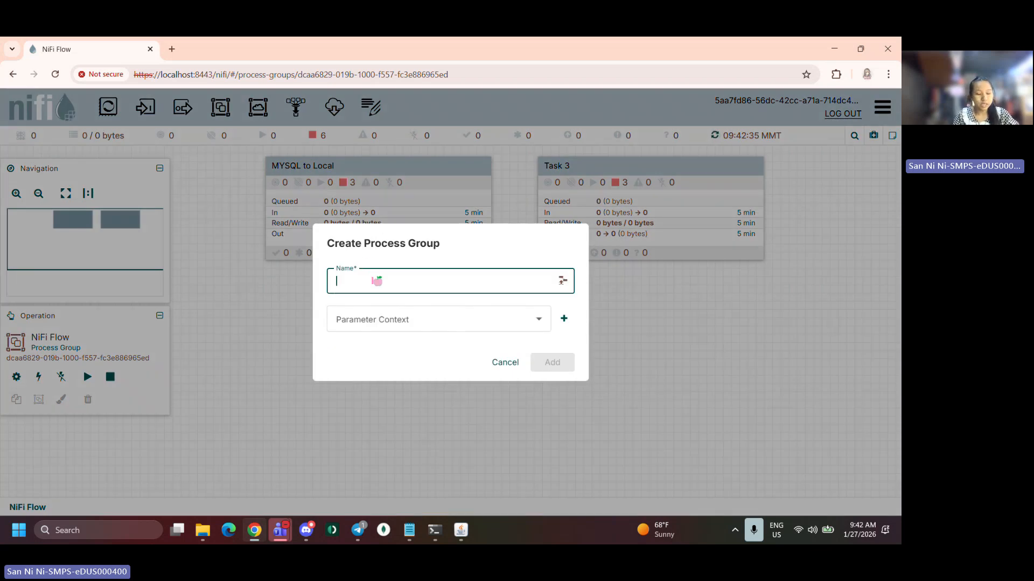
type("Course")
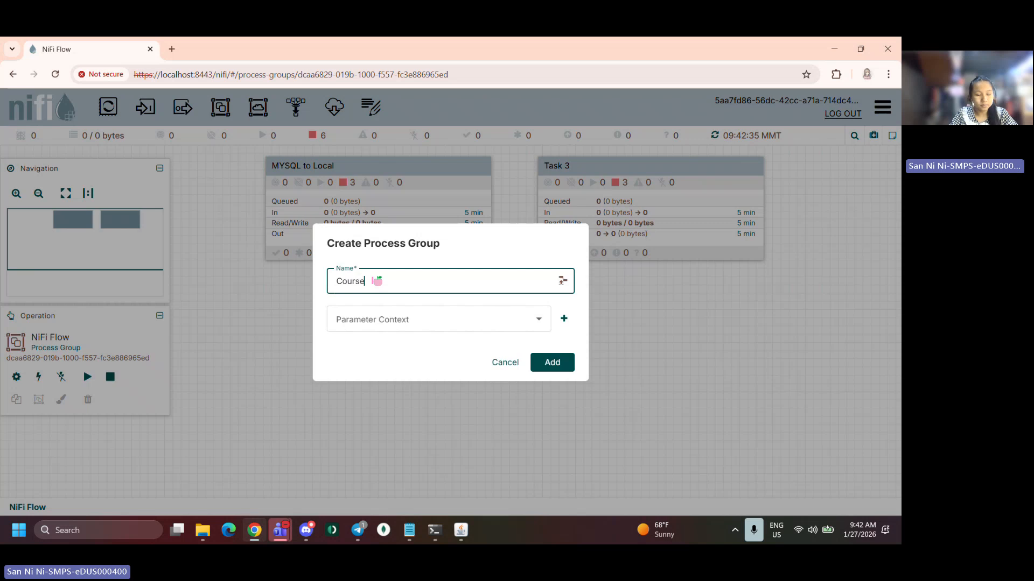
type("work 1(Task")
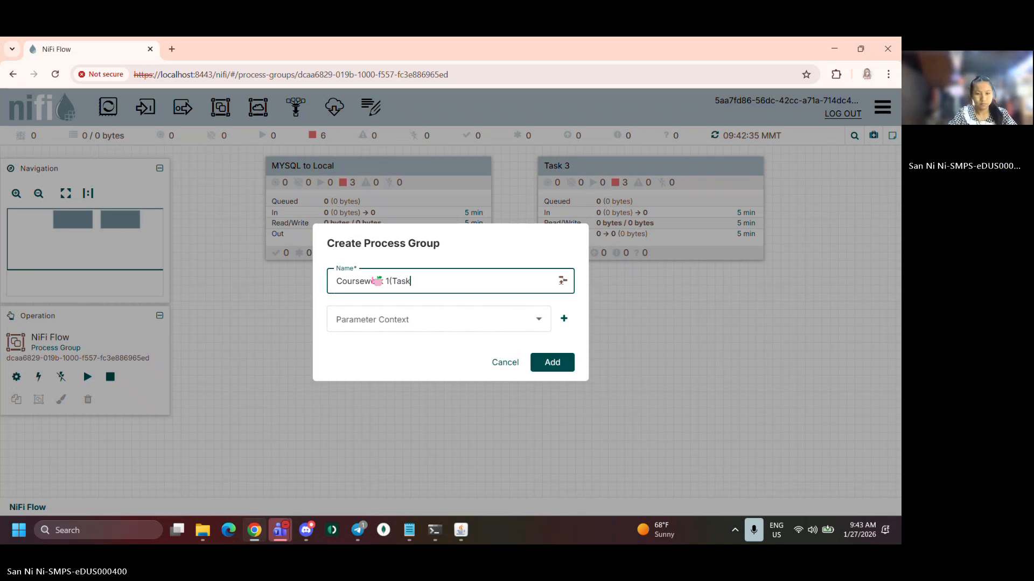
type("3")
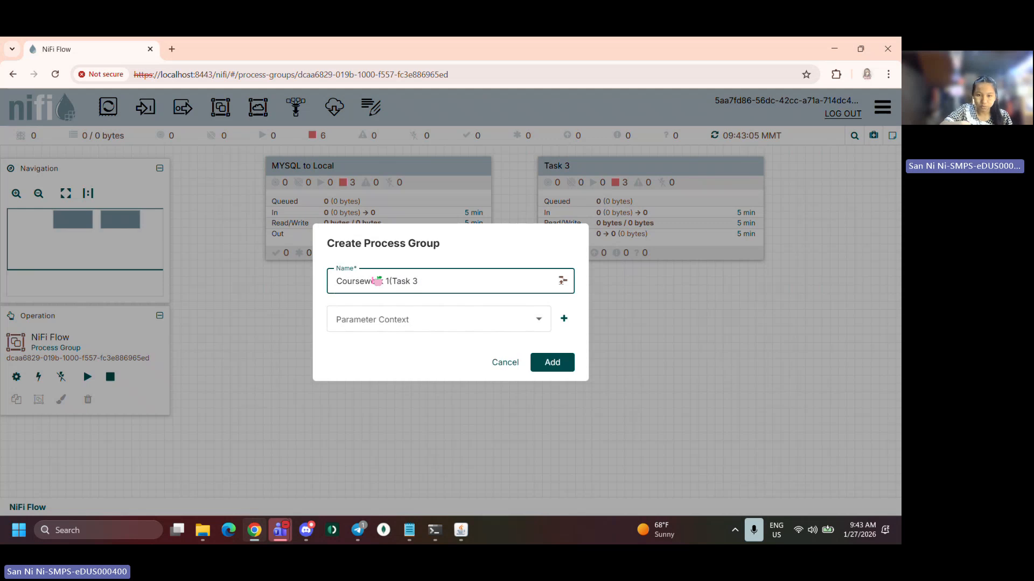
key("Return")
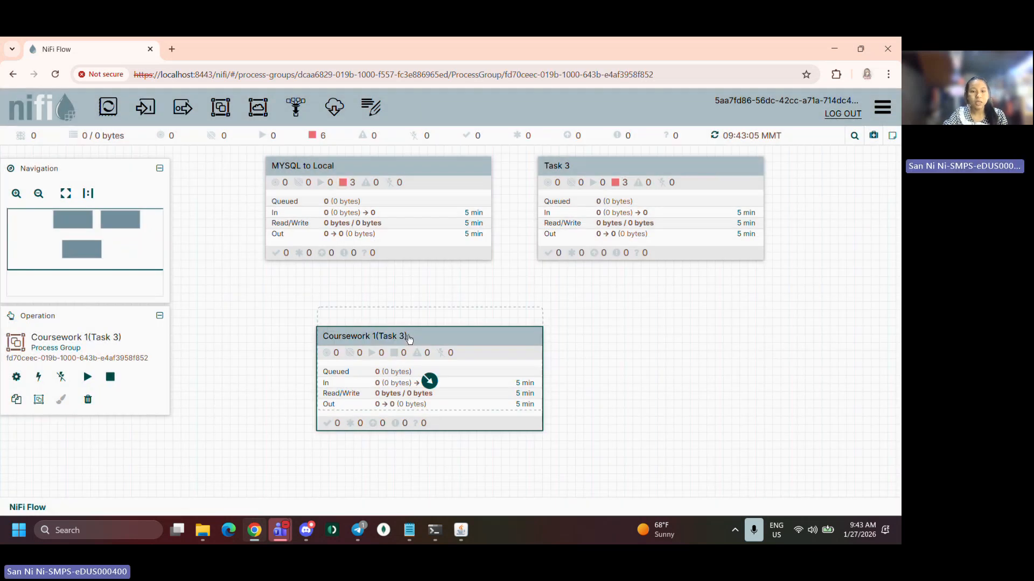
left_click_drag(410, 338, 408, 337)
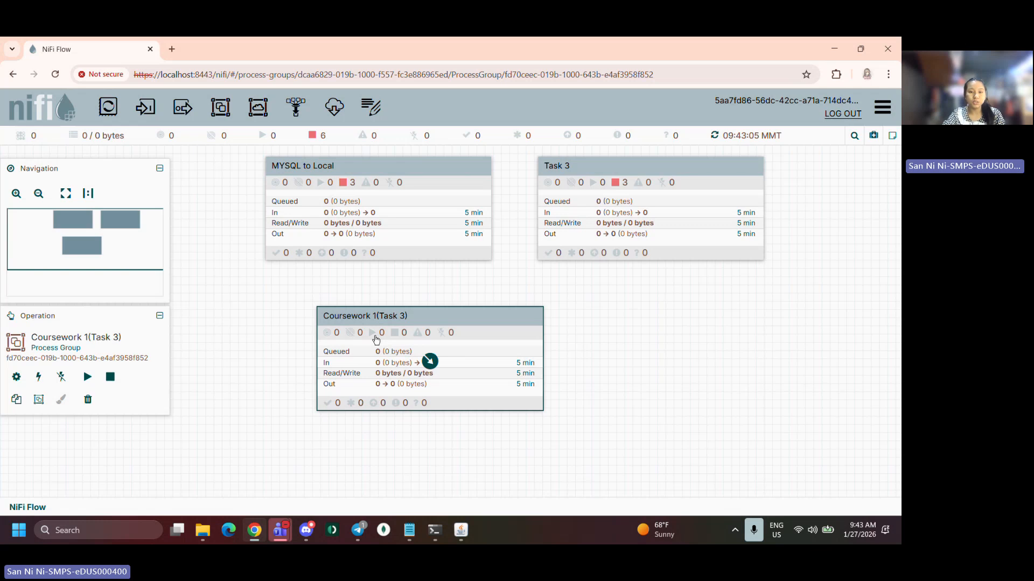
Open the Coursework 1(Task 3) group and add an ExecuteSQLRecord processor to its canvas
double_click(375, 340)
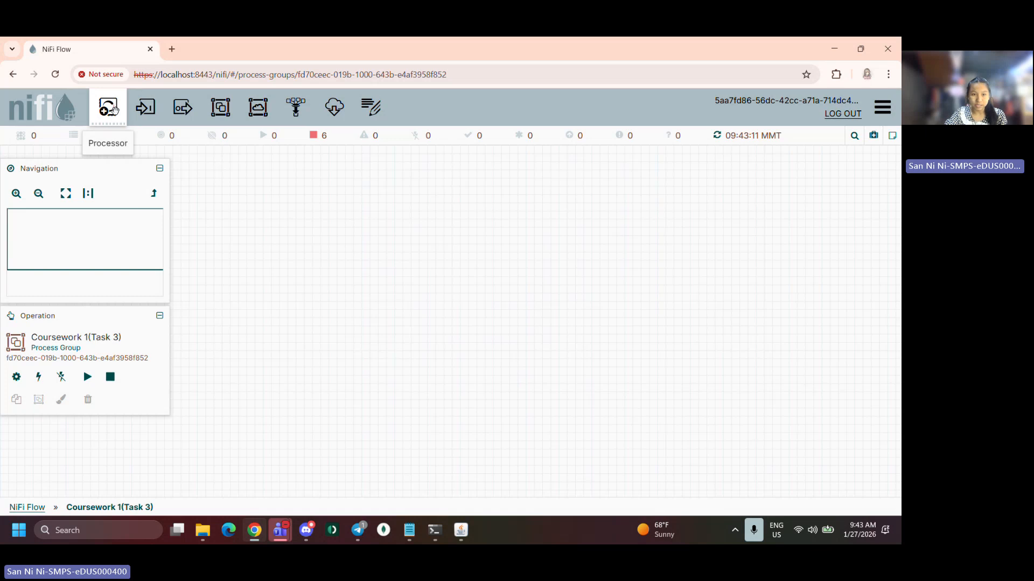
left_click_drag(110, 109, 342, 184)
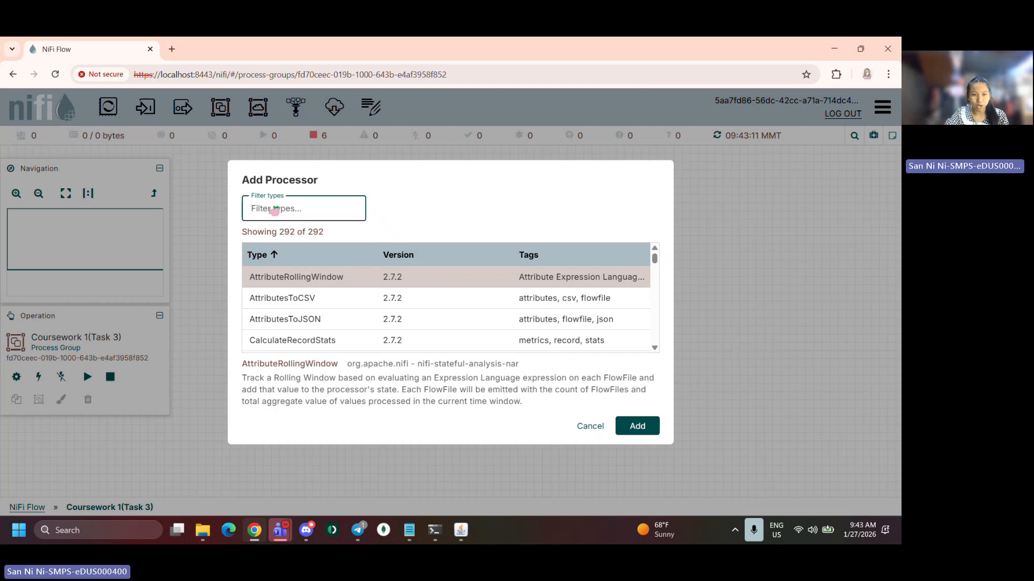
type("Exe")
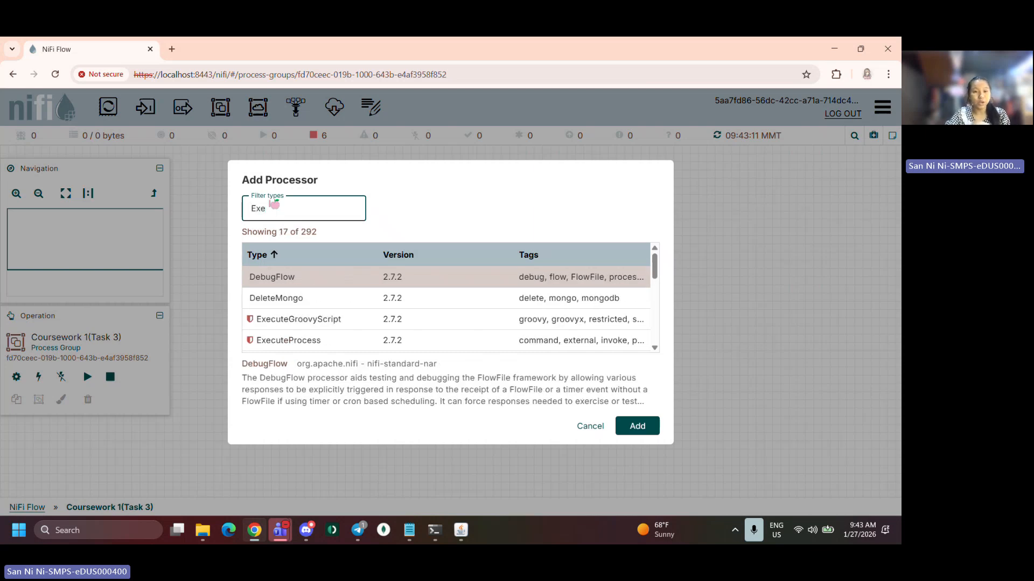
type("cute")
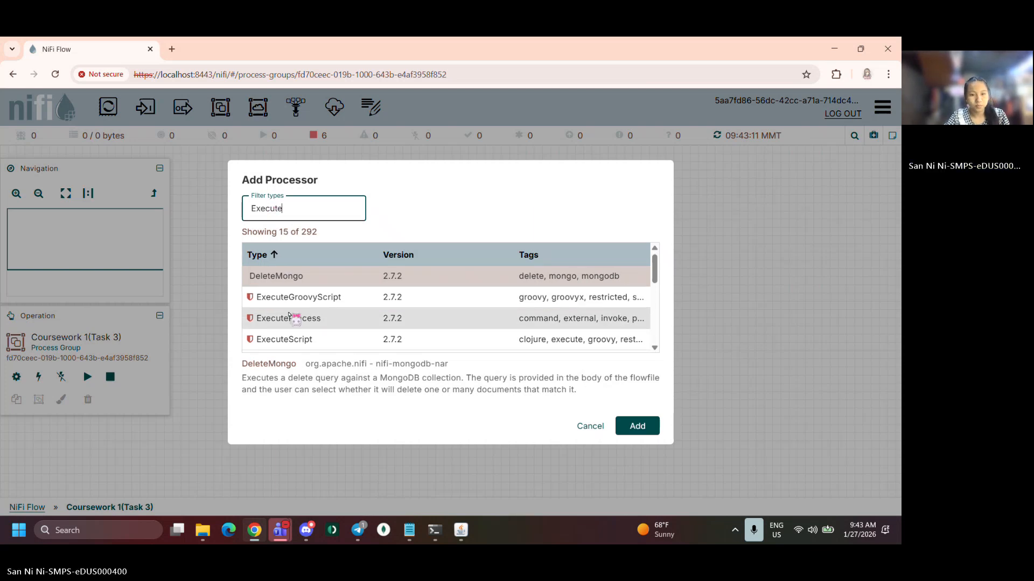
scroll(291, 320, "down", 1)
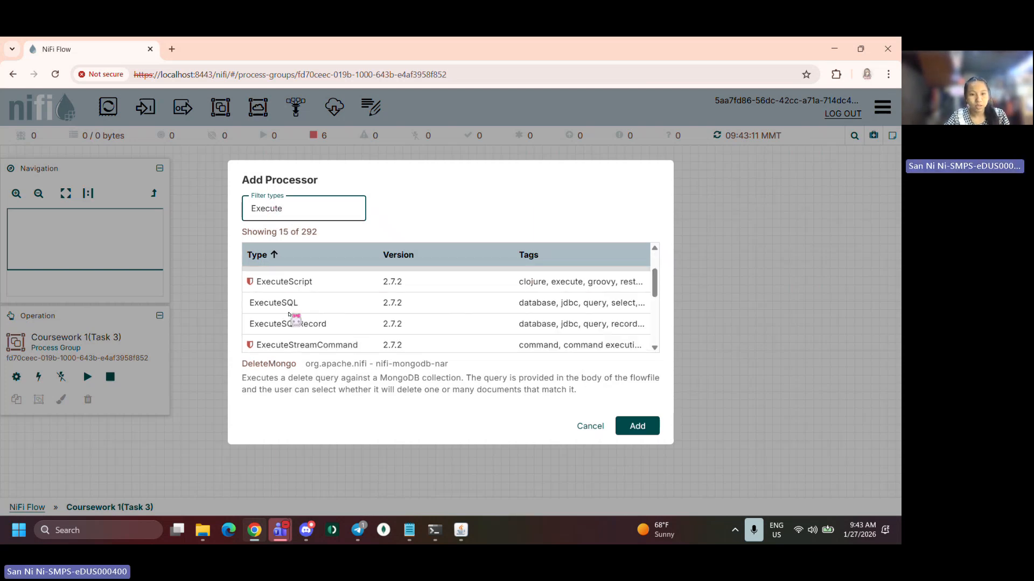
left_click(290, 322)
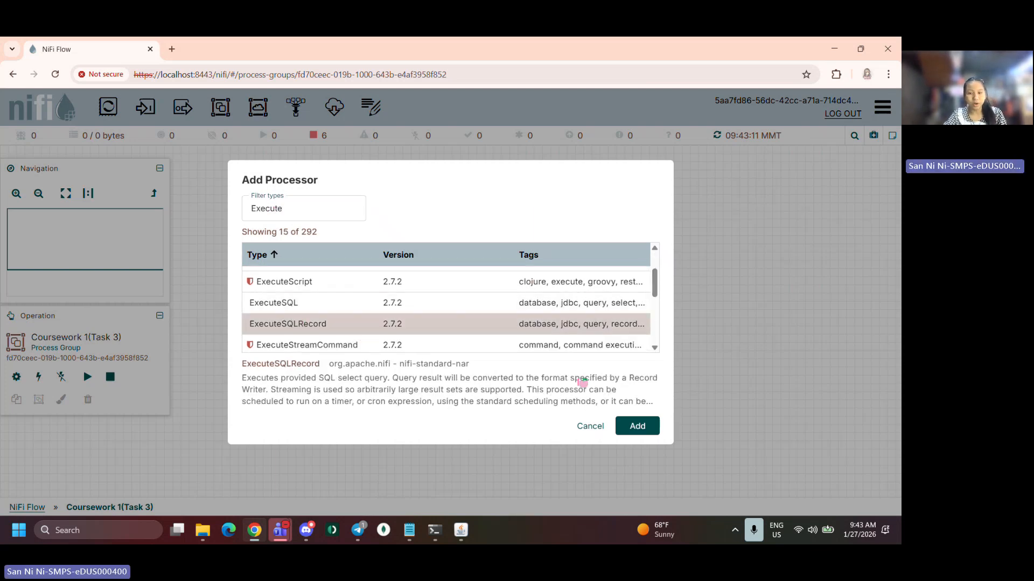
left_click(637, 428)
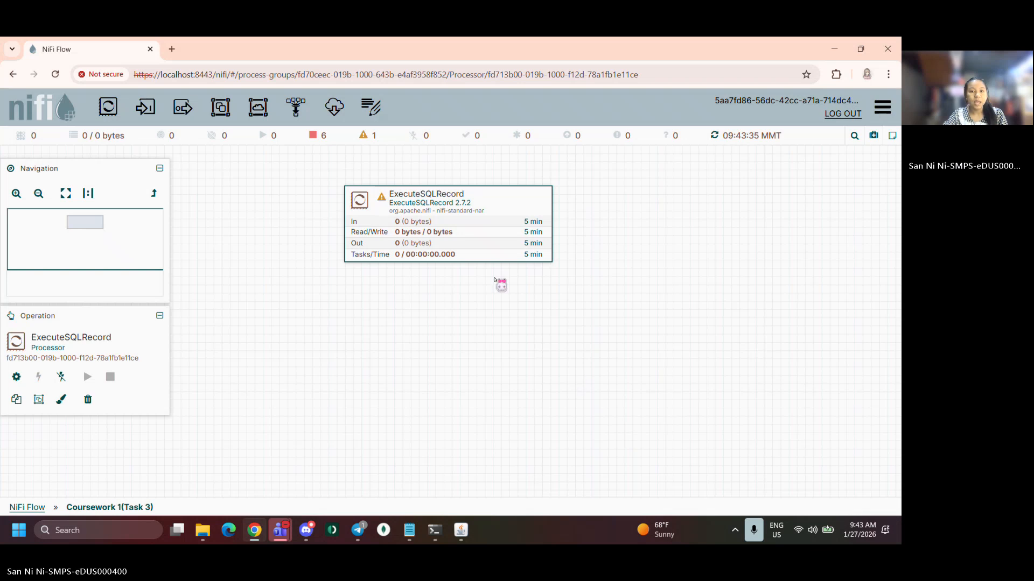
left_click_drag(452, 228, 445, 213)
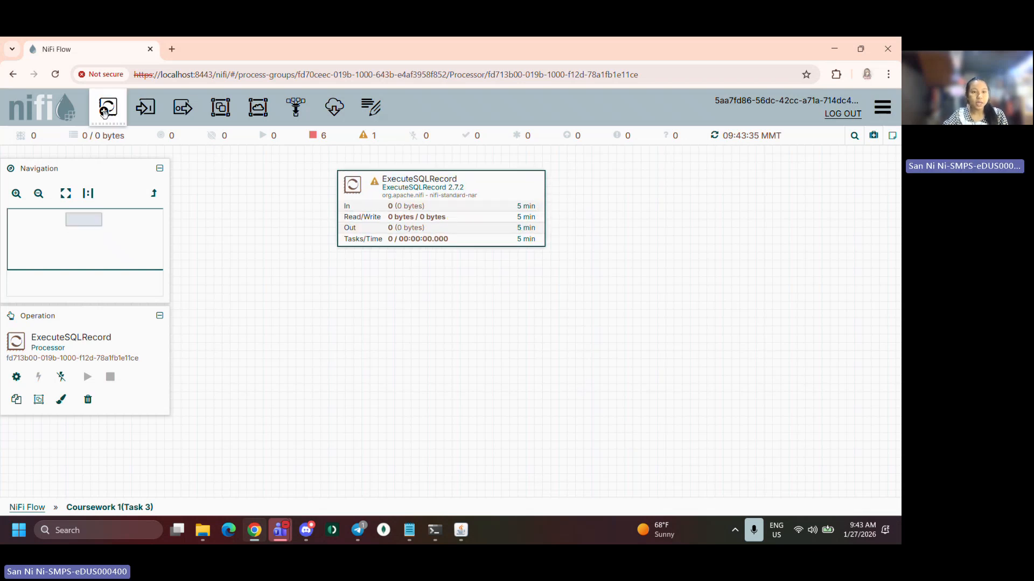
Add an UpdateAttribute processor to the canvas and place it below the ExecuteSQLRecord processor
left_click_drag(108, 106, 447, 309)
type("Upod")
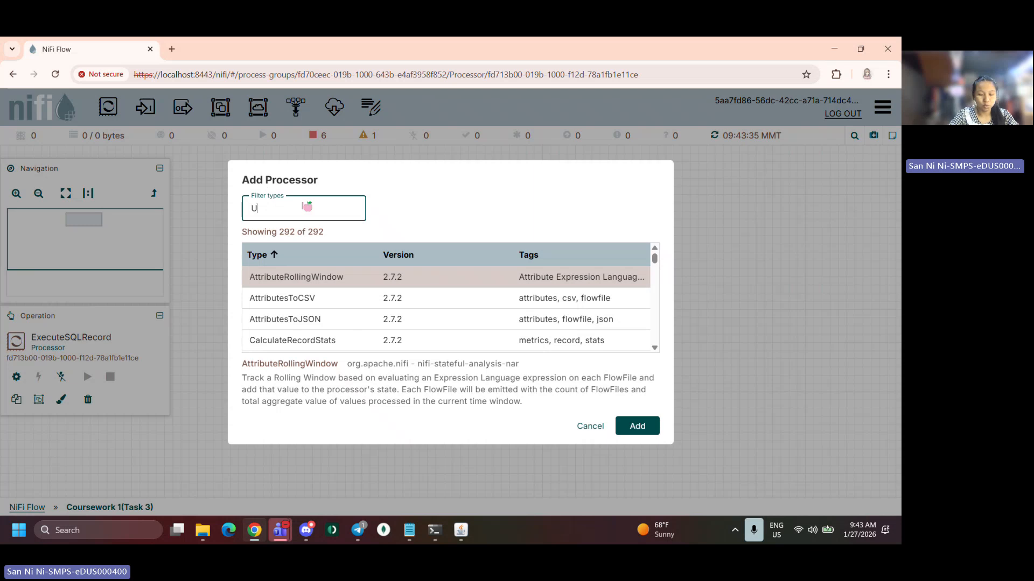
key("BackSpace")
key("BackSpace")
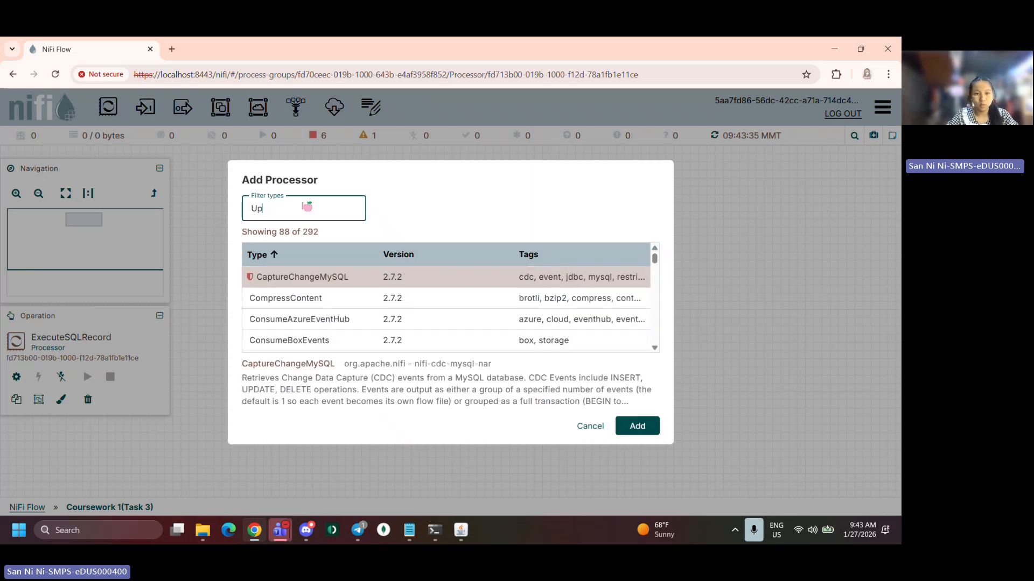
type("date")
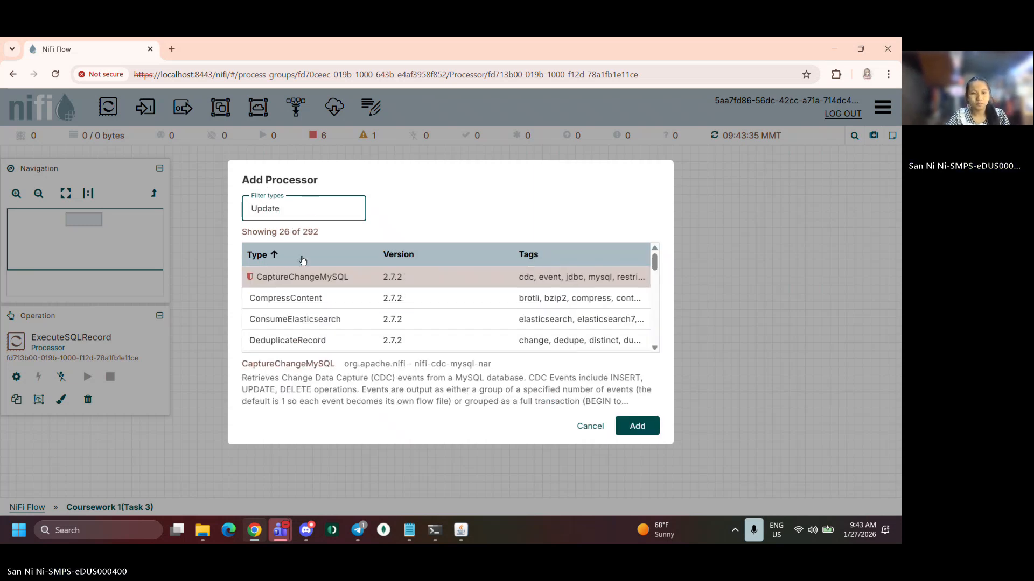
scroll(300, 294, "down", 1)
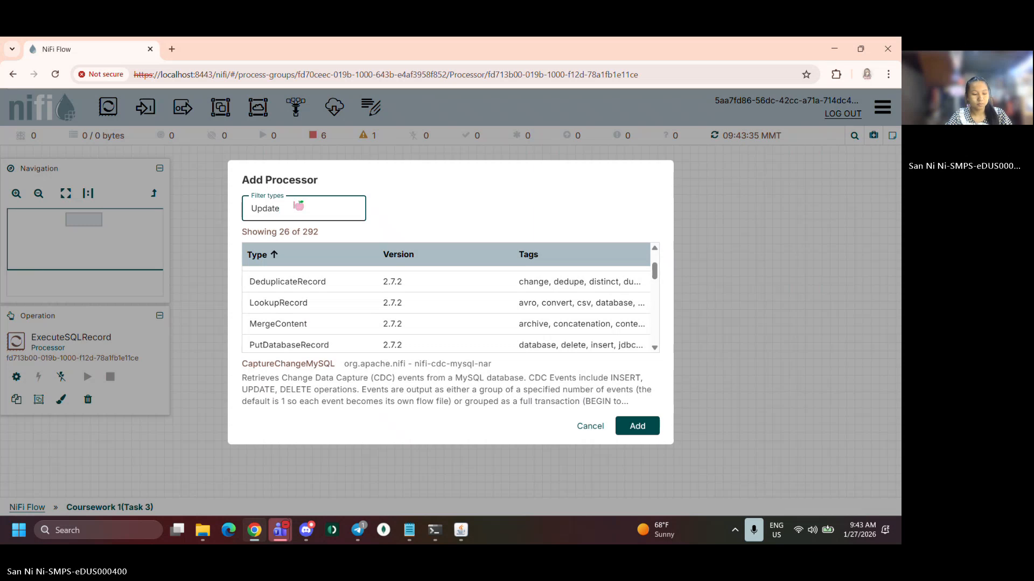
type("teA")
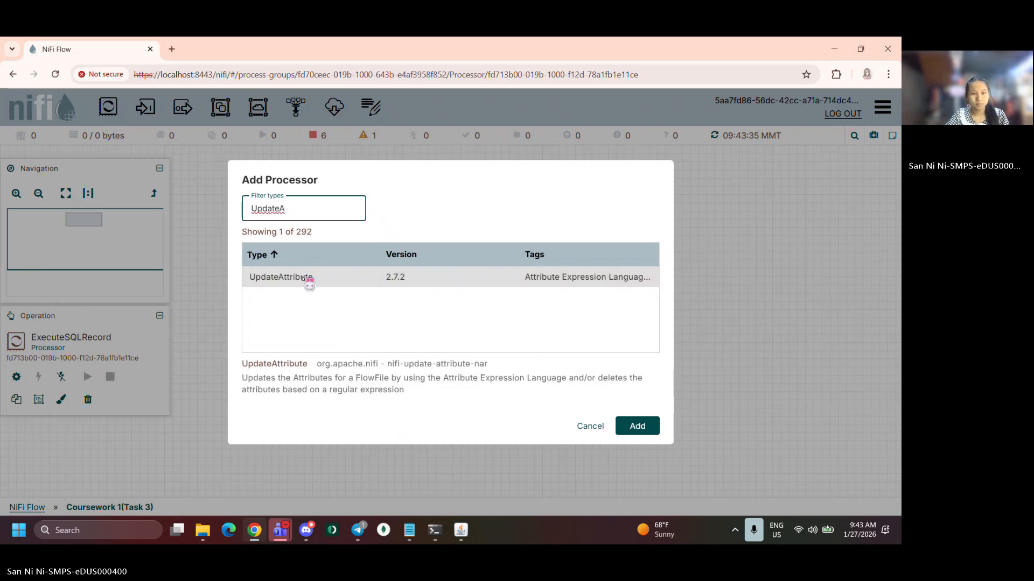
left_click(301, 277)
left_click(576, 290)
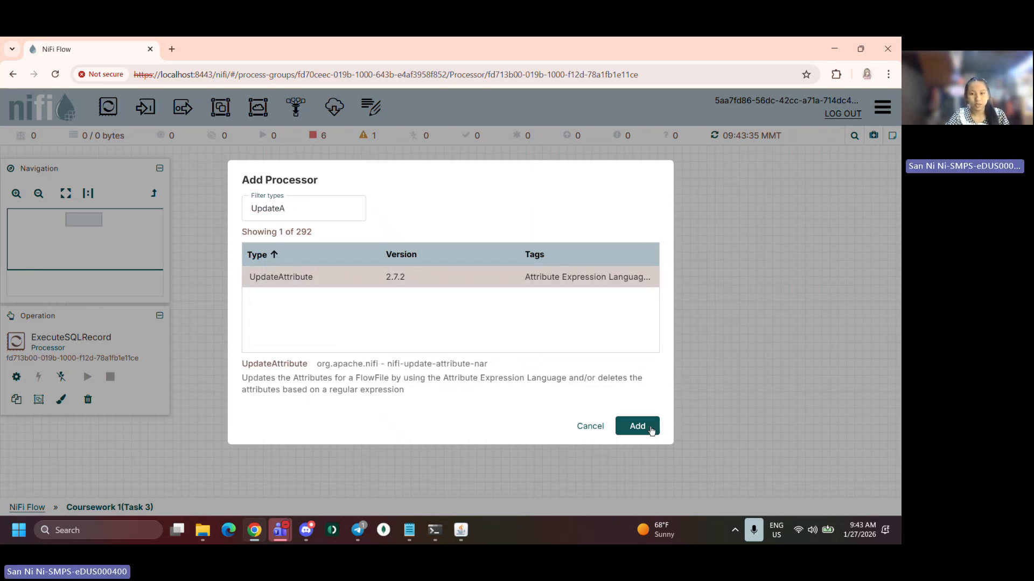
left_click(638, 427)
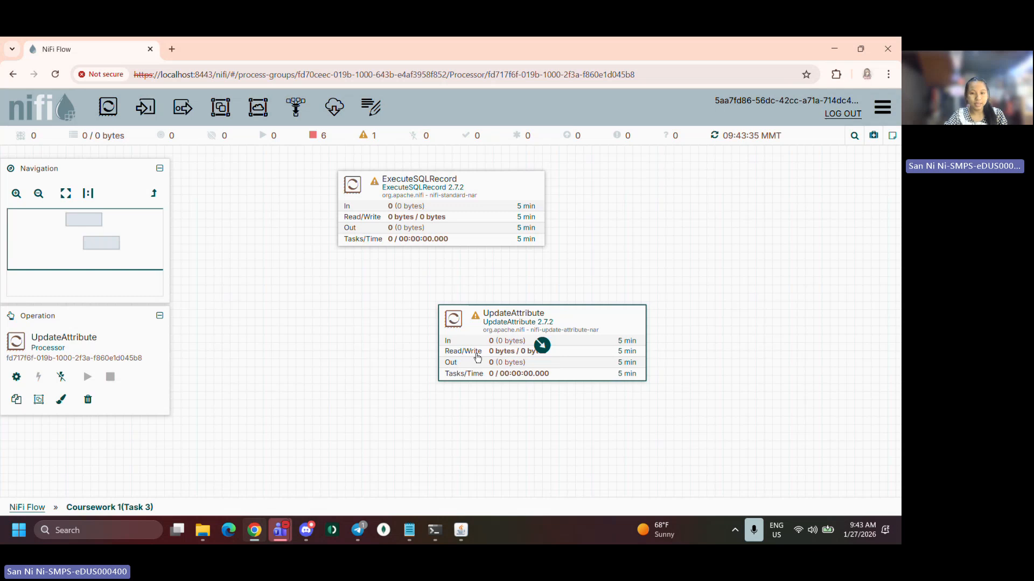
left_click_drag(478, 353, 379, 323)
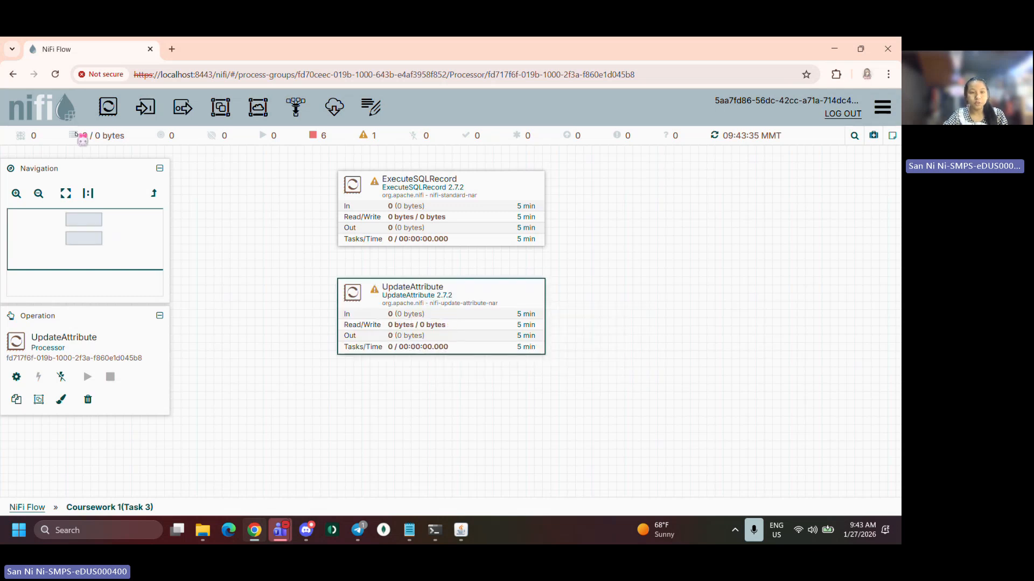
Add a PutFile processor to the canvas and position it below the UpdateAttribute processor
left_click_drag(141, 112, 428, 425)
type("P")
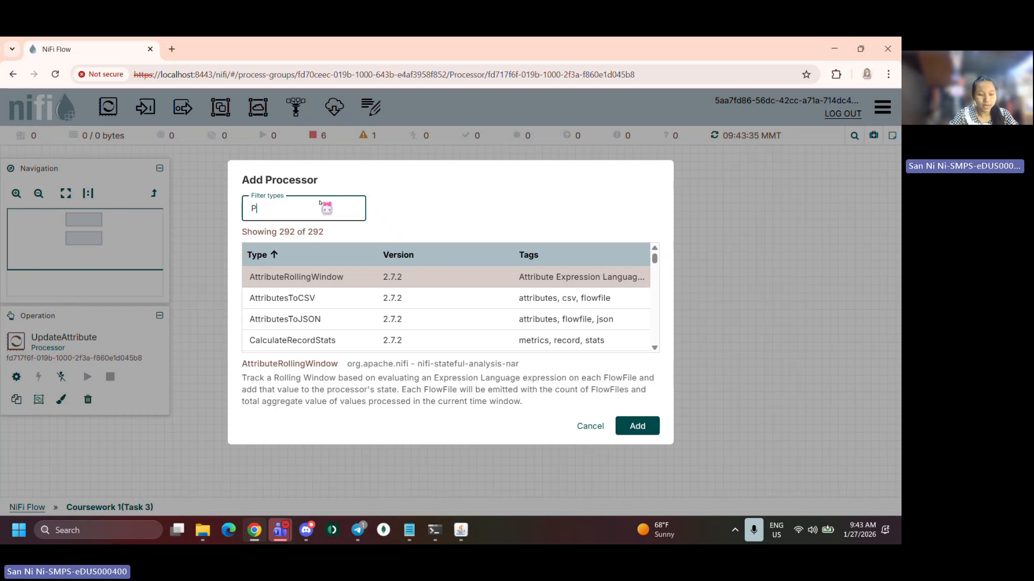
type("ut")
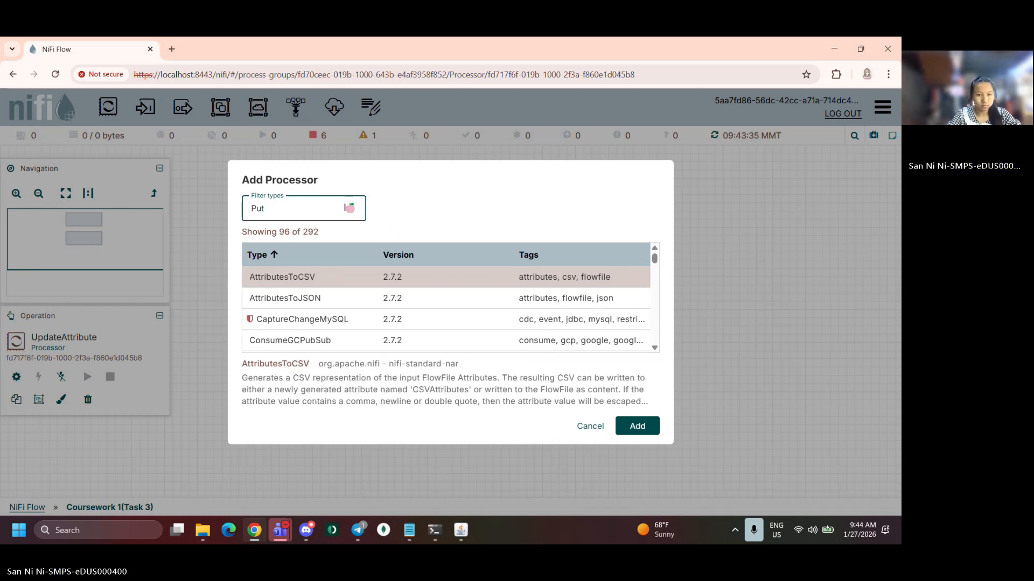
type("fi")
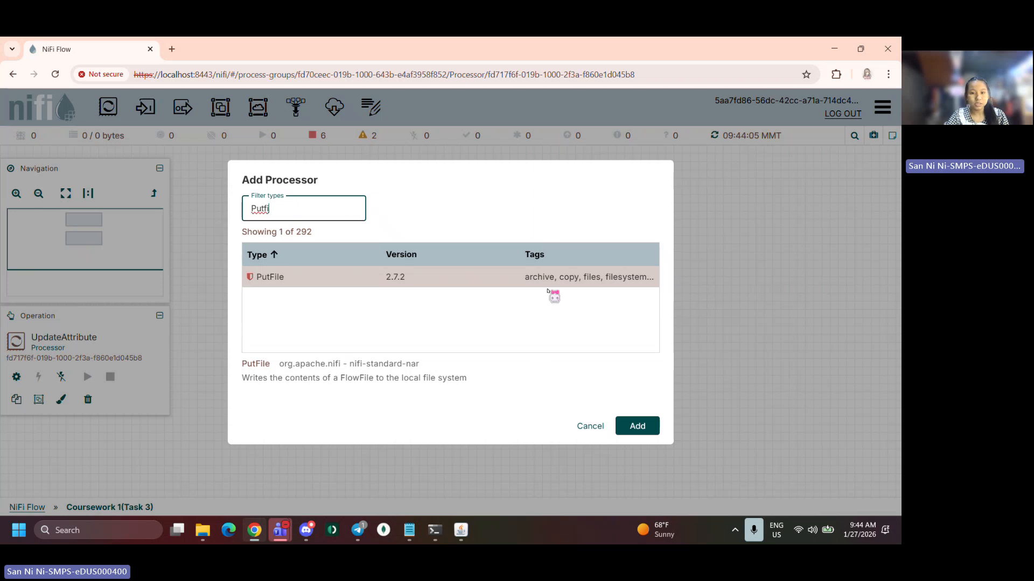
left_click(643, 431)
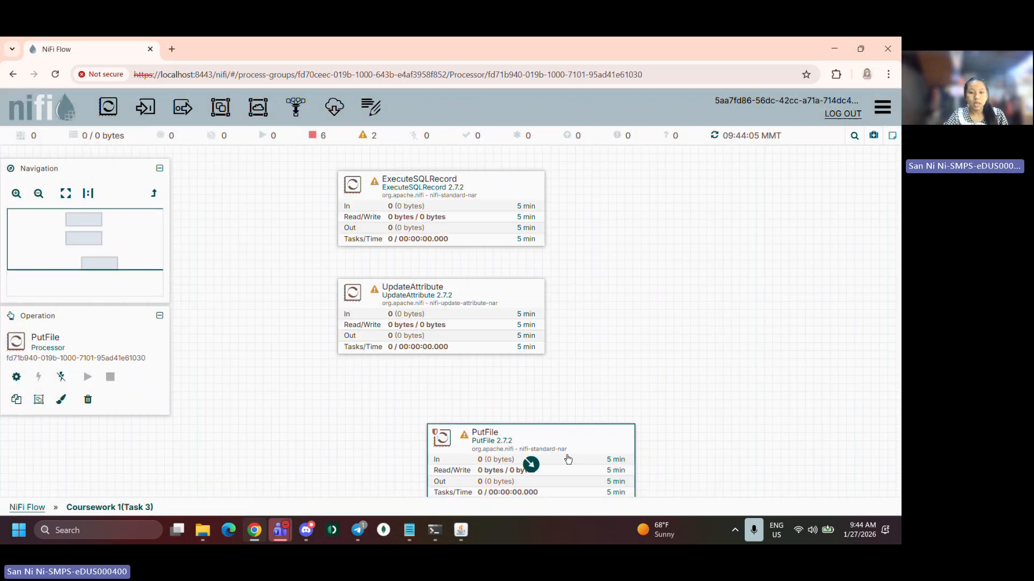
left_click_drag(543, 446, 468, 406)
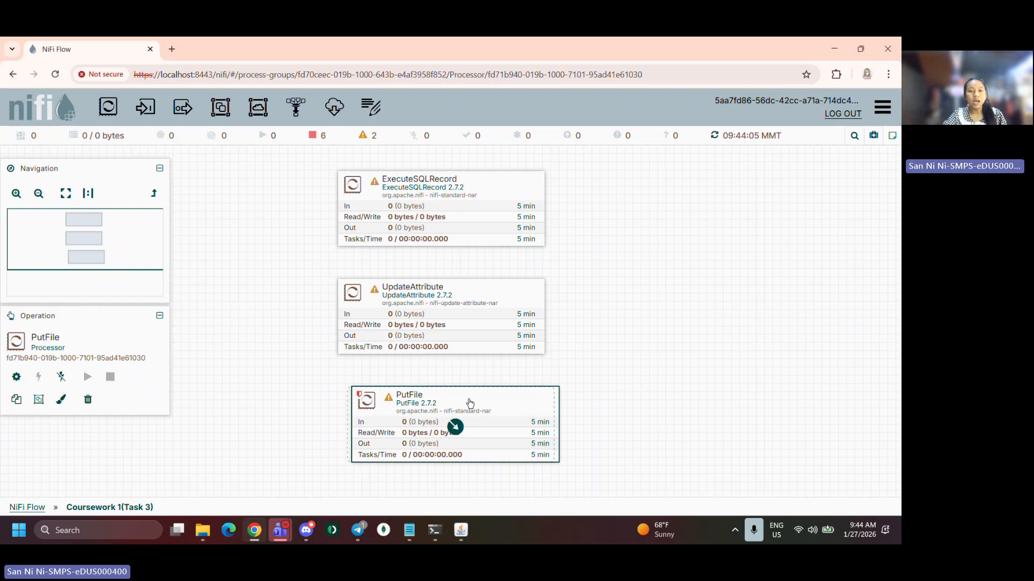
left_click_drag(458, 403, 470, 405)
Configure ExecuteSQLRecord's Database Connection Pooling Service by creating a new DBCPConnectionPool controller service
left_click(412, 193)
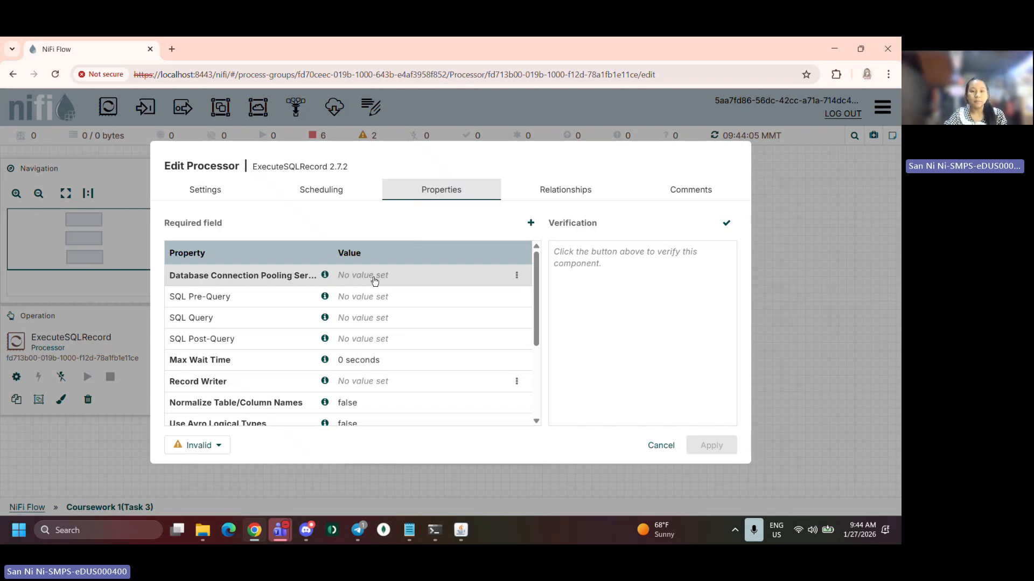
left_click(517, 276)
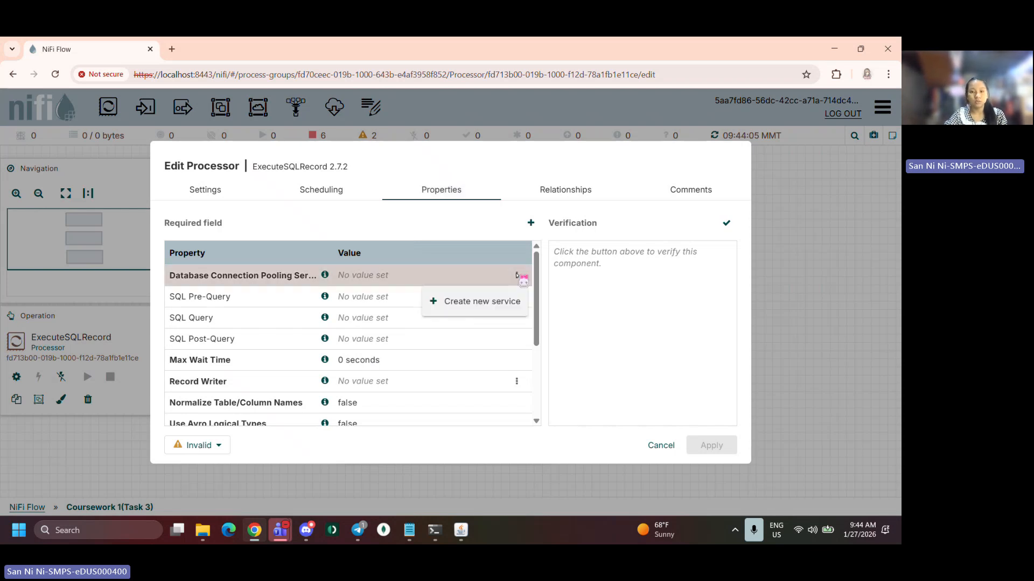
left_click(492, 310)
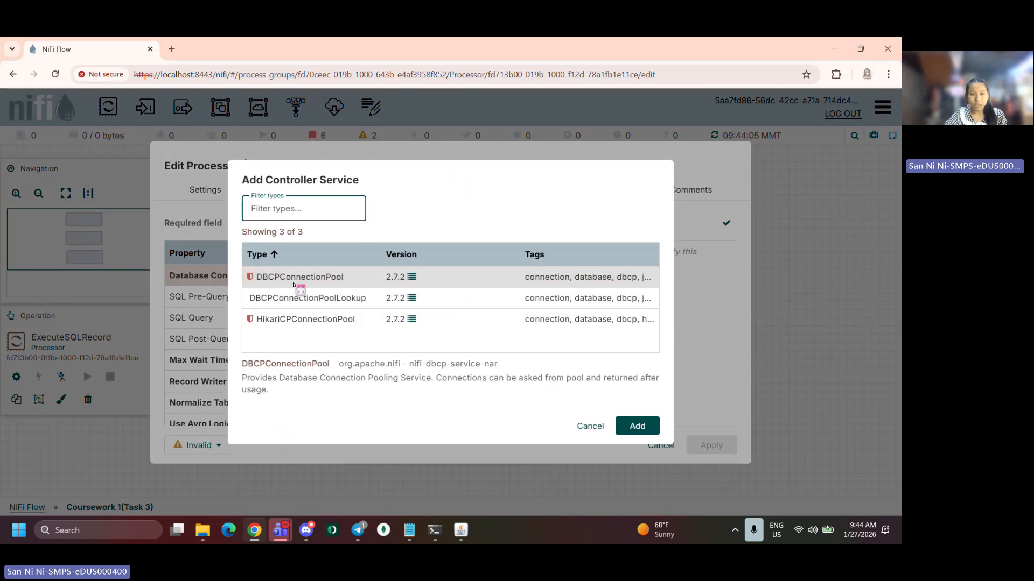
left_click(459, 278)
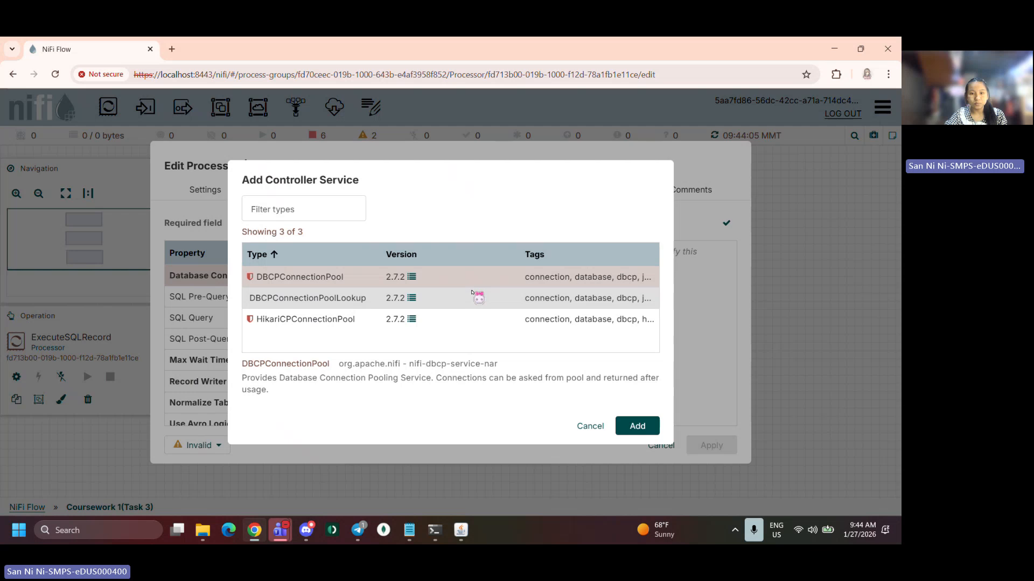
left_click(630, 428)
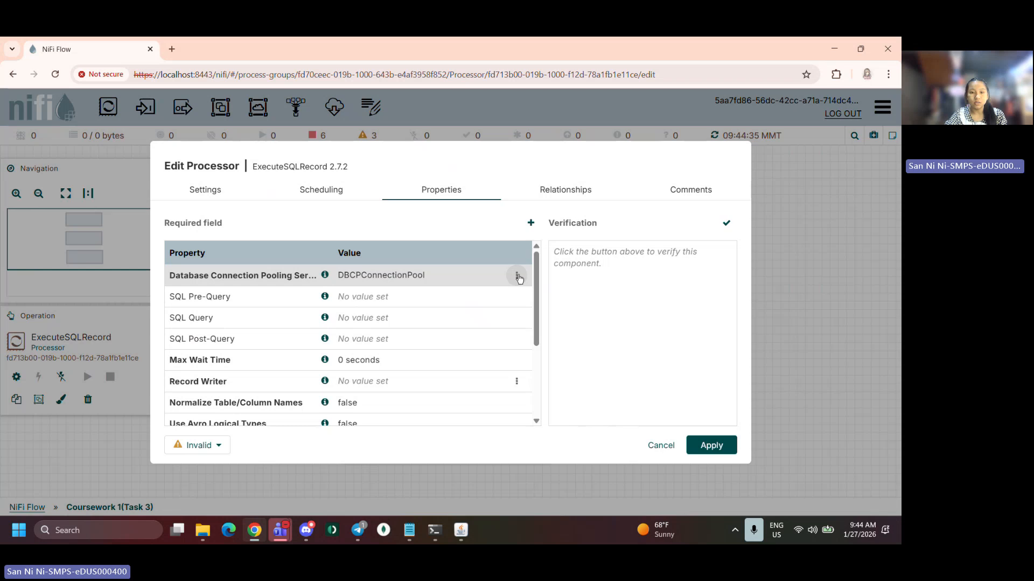
Save the processor changes, go to the DBCPConnectionPool controller service, and return to the ExecuteSQLRecord processor
left_click(519, 278)
left_click(492, 300)
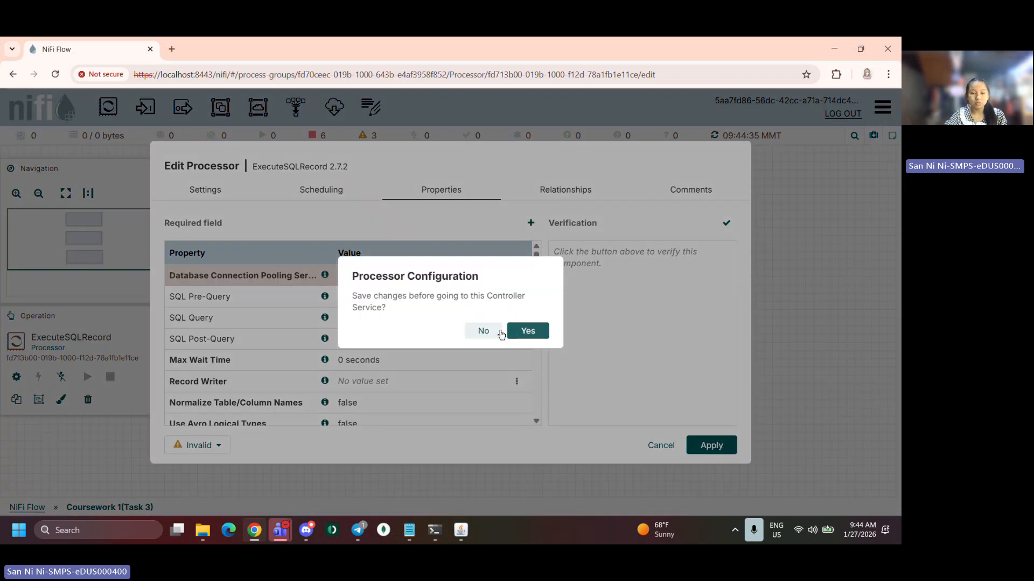
left_click(527, 330)
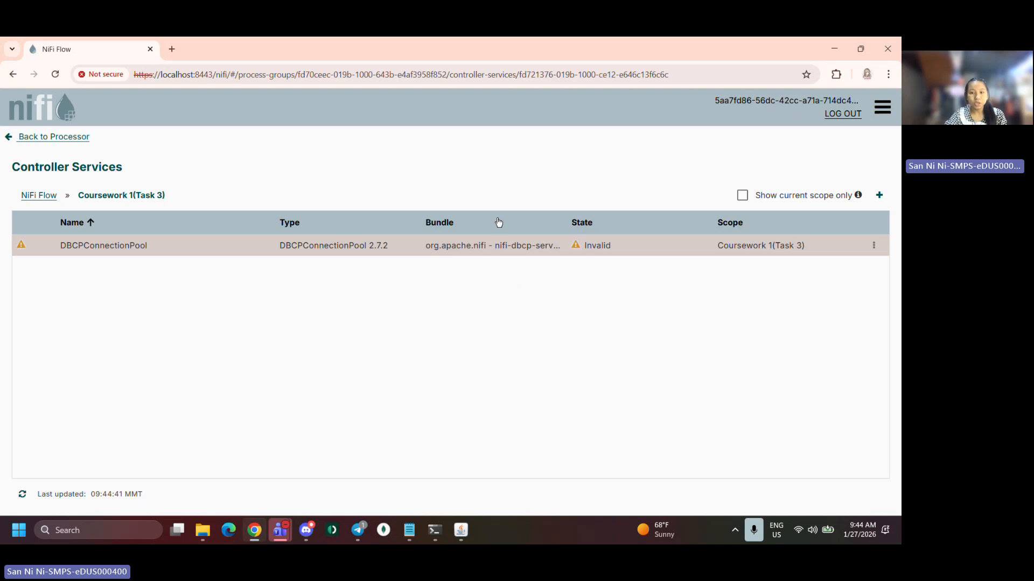
left_click(873, 246)
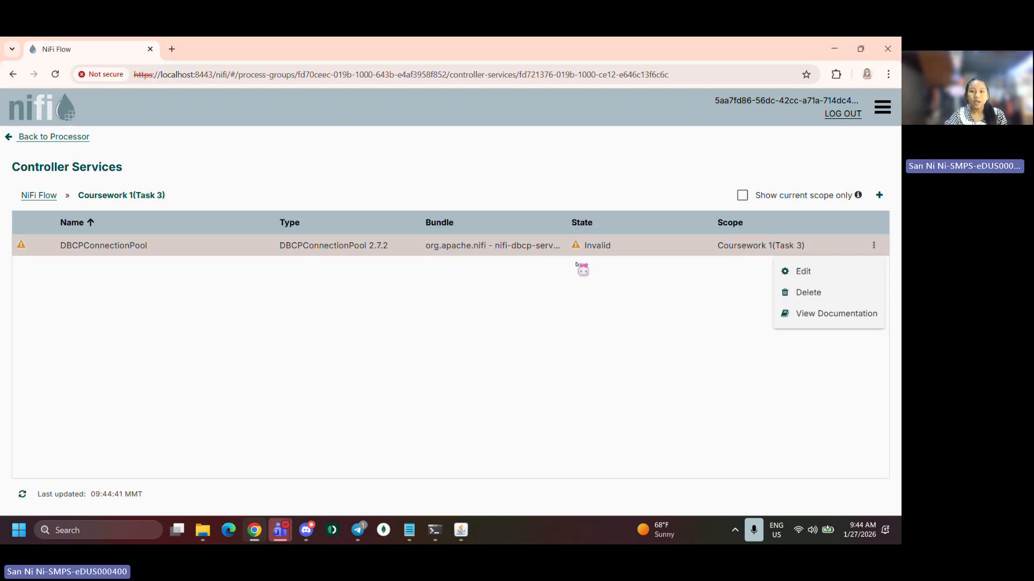
left_click(40, 139)
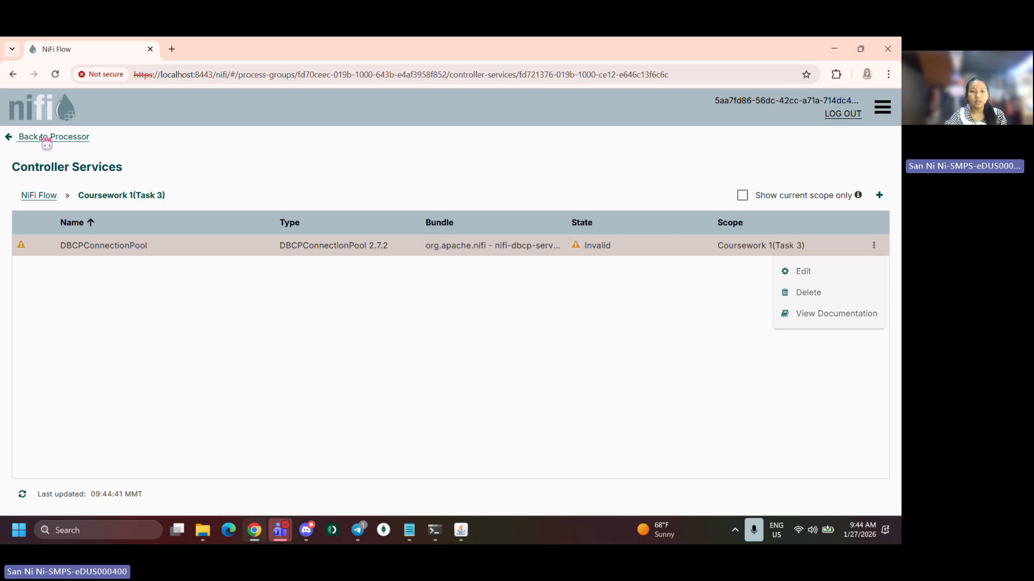
left_click(46, 141)
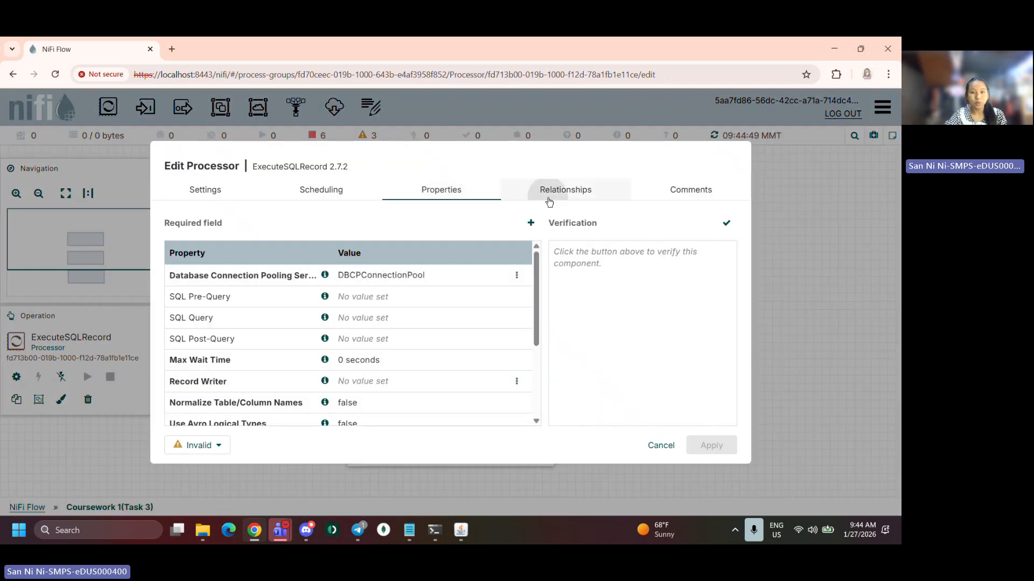
Auto-terminate ExecuteSQLRecord's failure relationship and set its run schedule to 1 hr, applying the changes
left_click(549, 200)
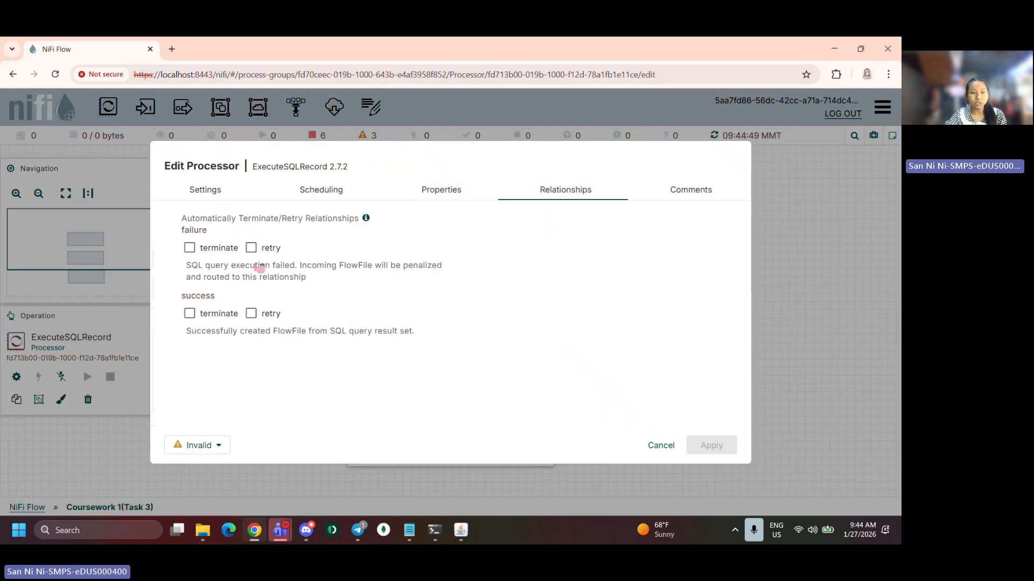
left_click(172, 248)
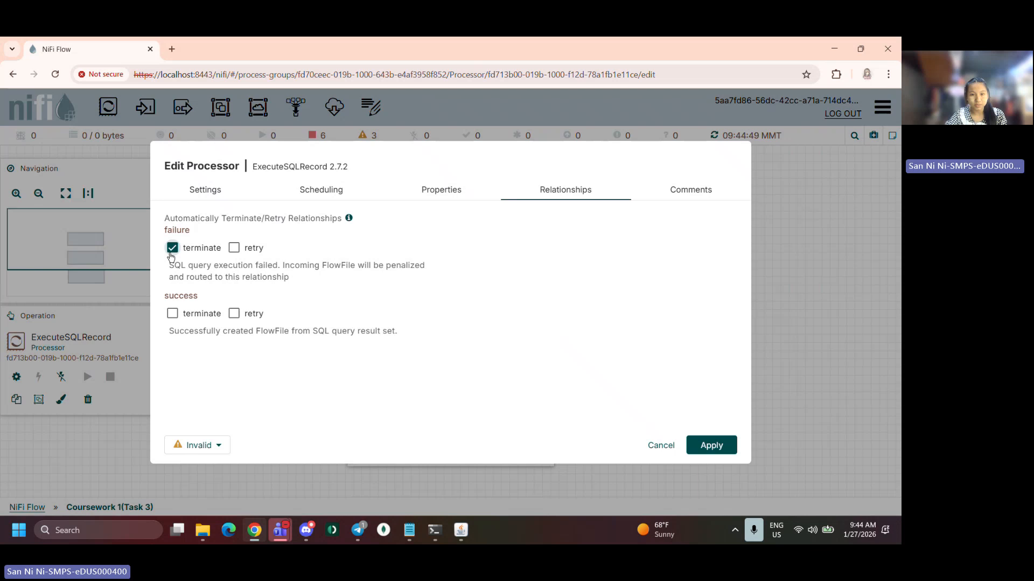
left_click(322, 191)
double_click(341, 268)
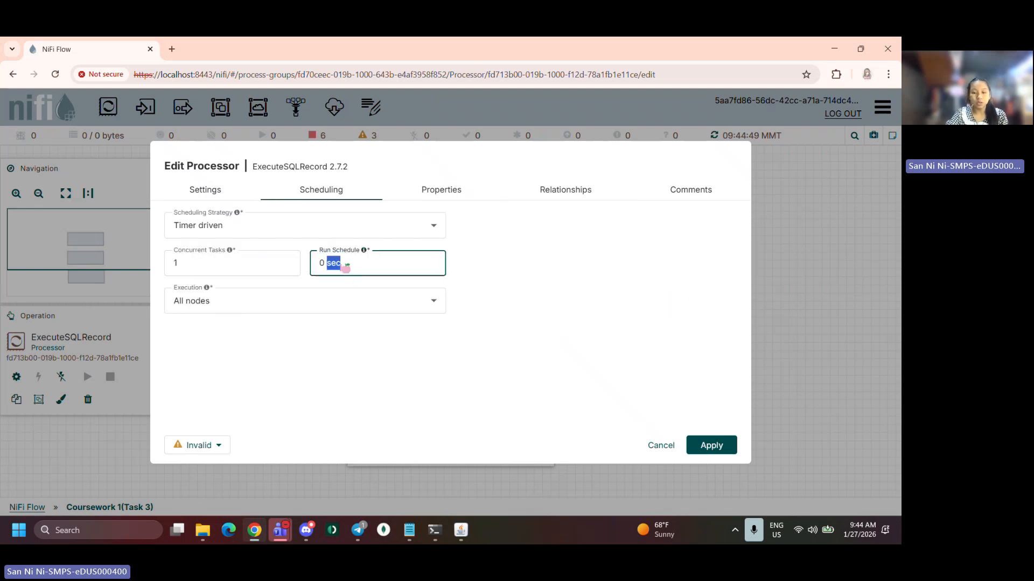
key("BackSpace")
key("BackSpace")
key("BackSpace")
type("1 hr")
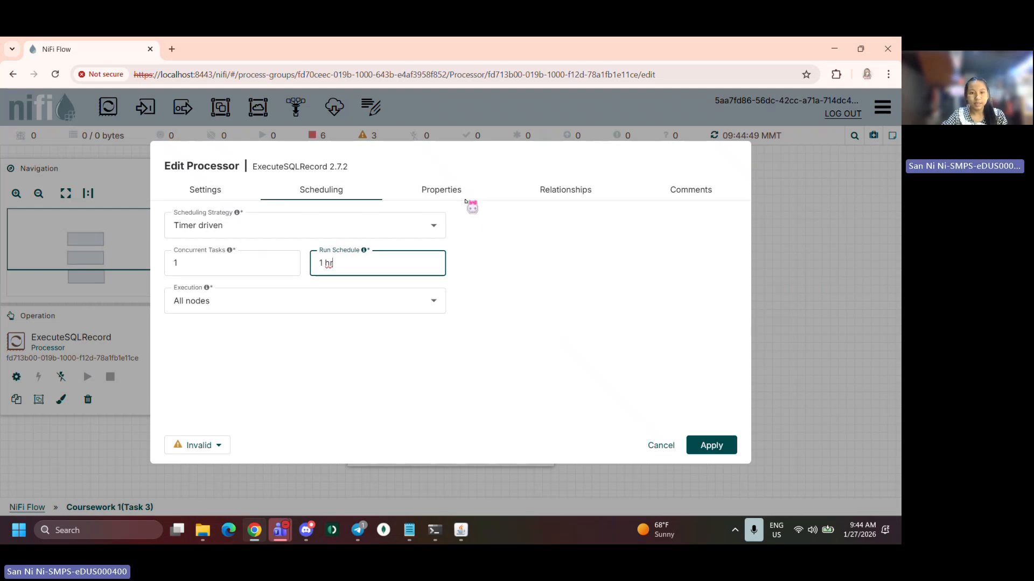
left_click(725, 450)
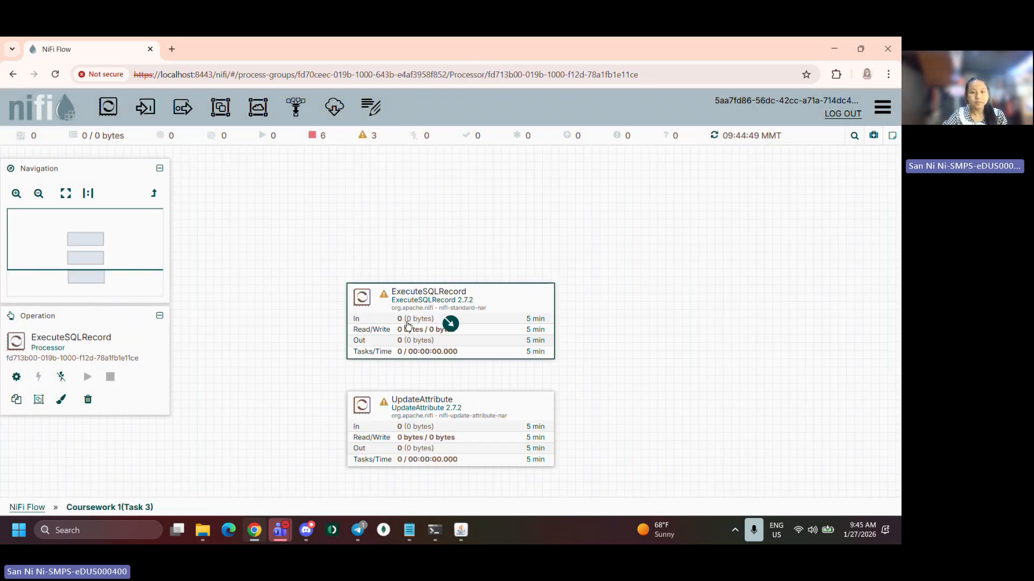
Reopen ExecuteSQLRecord and open the DBCPConnectionPool controller service for editing
double_click(408, 325)
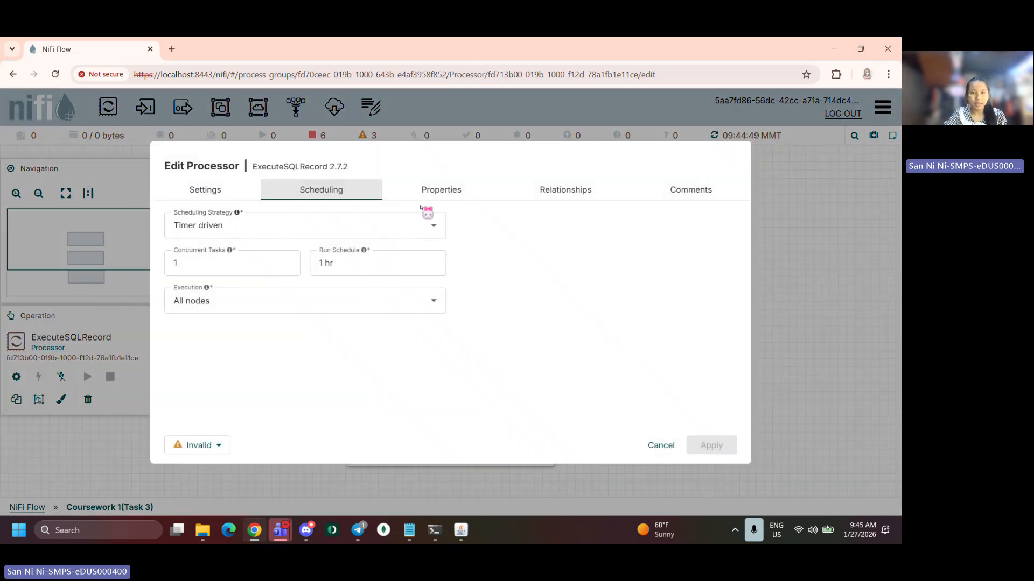
left_click(431, 193)
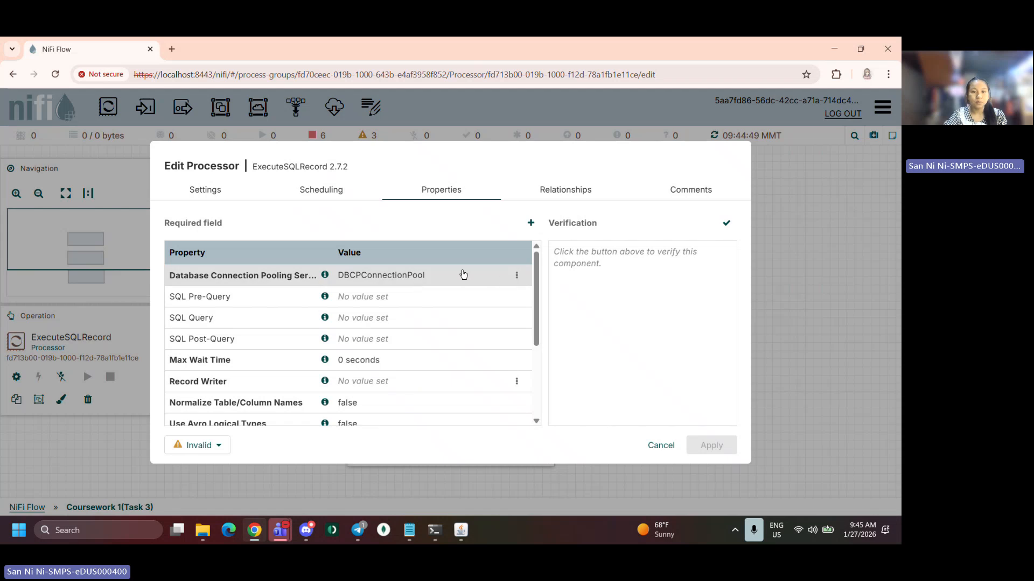
left_click(516, 275)
left_click(494, 301)
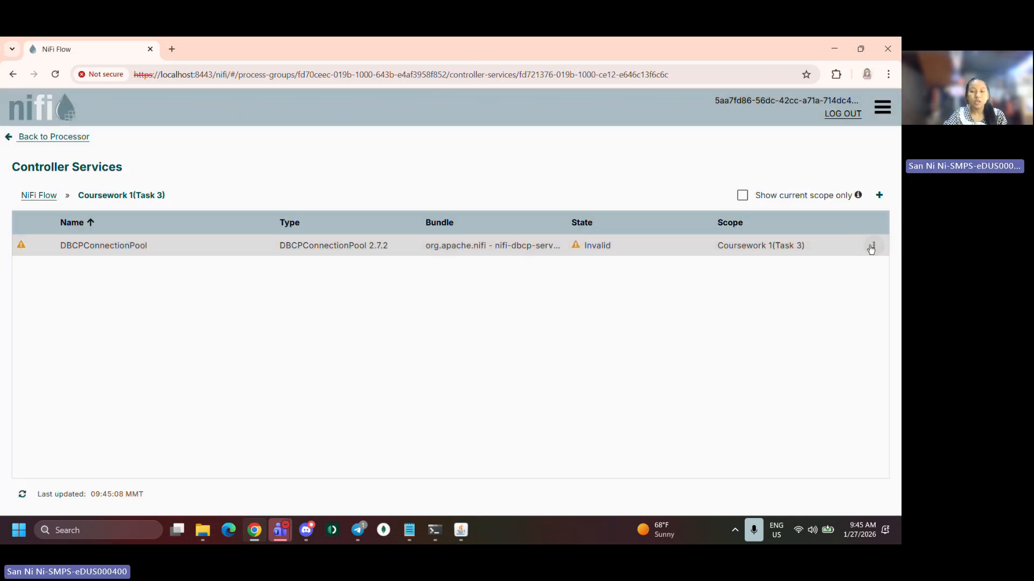
left_click(873, 246)
left_click(835, 270)
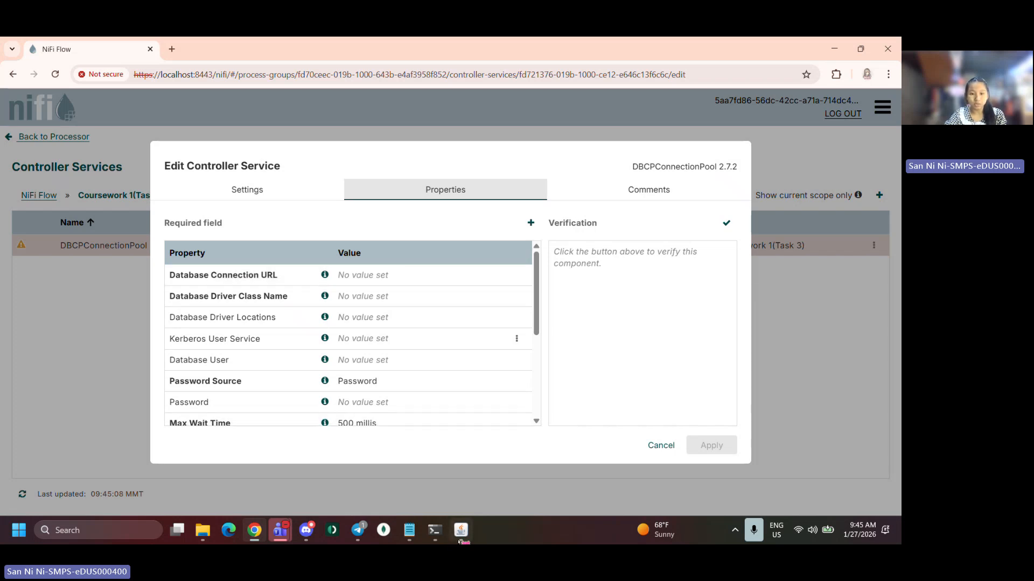
Switch to Notepad and open the notes tab listing the database connection settings
left_click(419, 537)
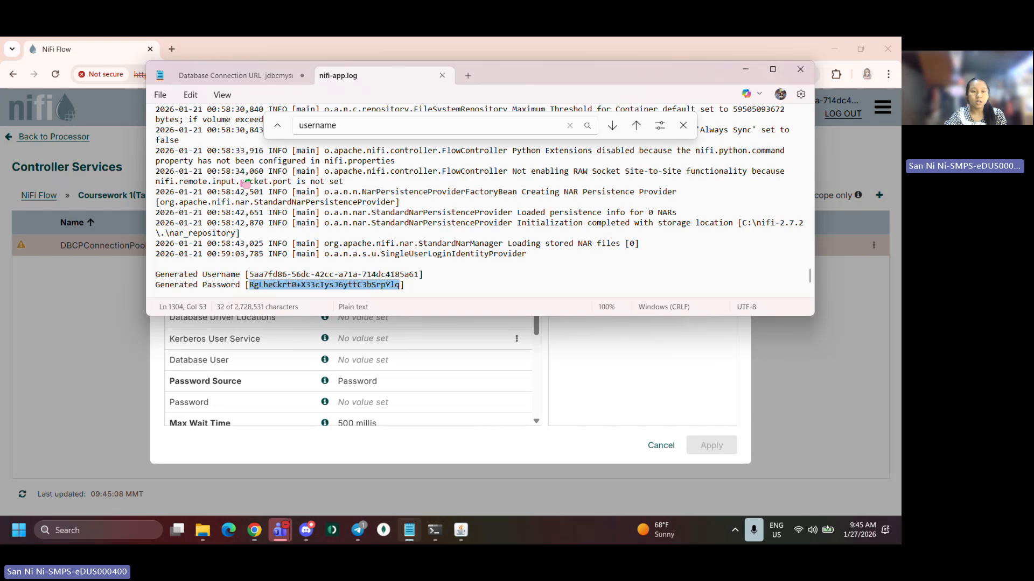
left_click(230, 75)
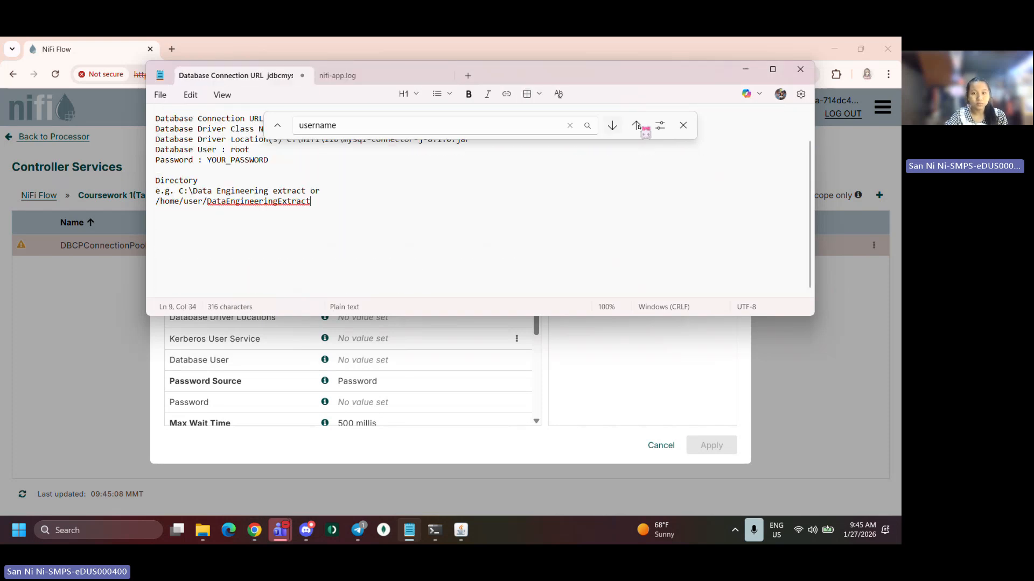
left_click(683, 125)
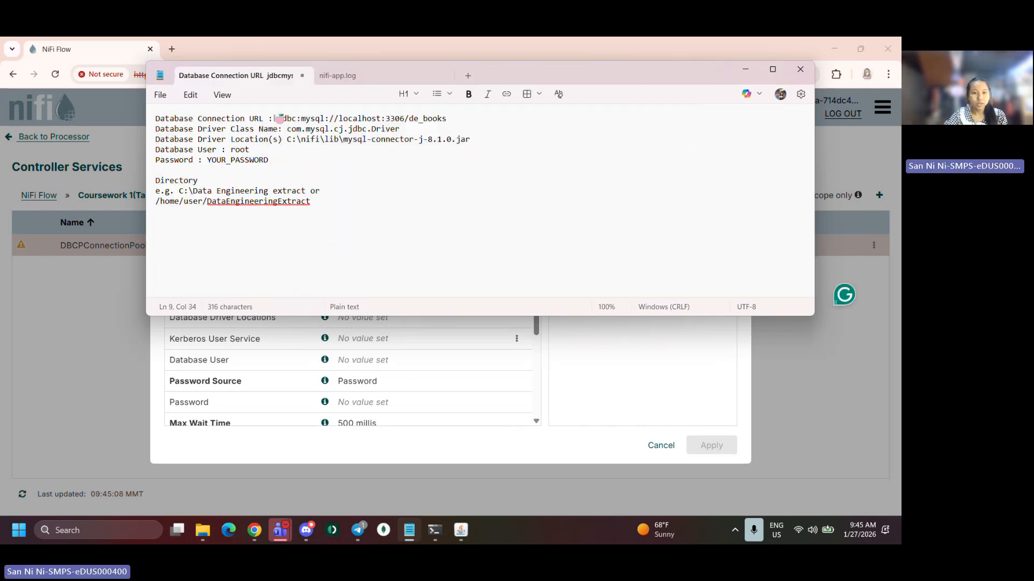
Copy the database connection URL from the notes and paste it into the Database Connection URL property
left_click_drag(279, 119, 452, 113)
key("ctrl+c")
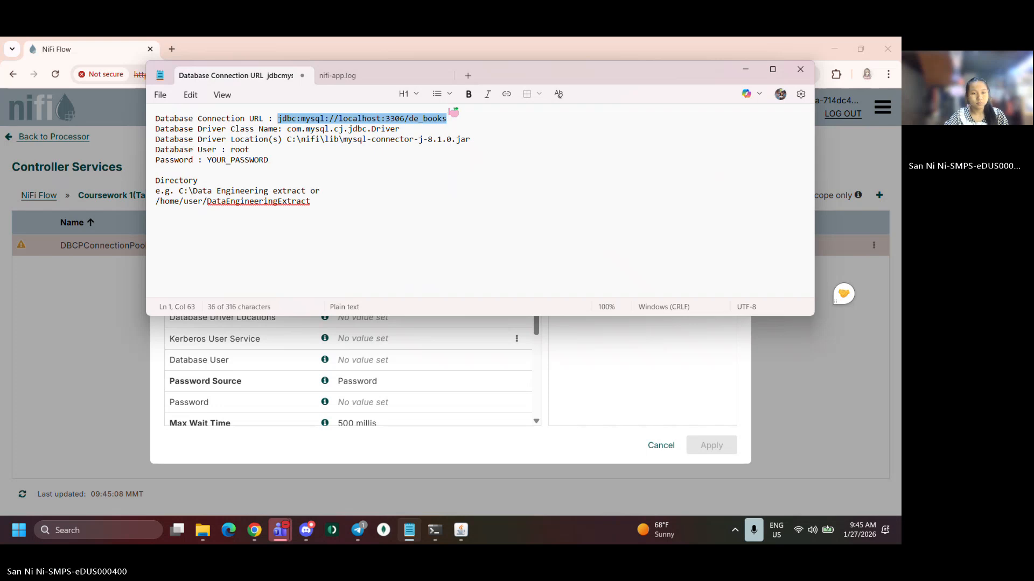
key("alt+Tab")
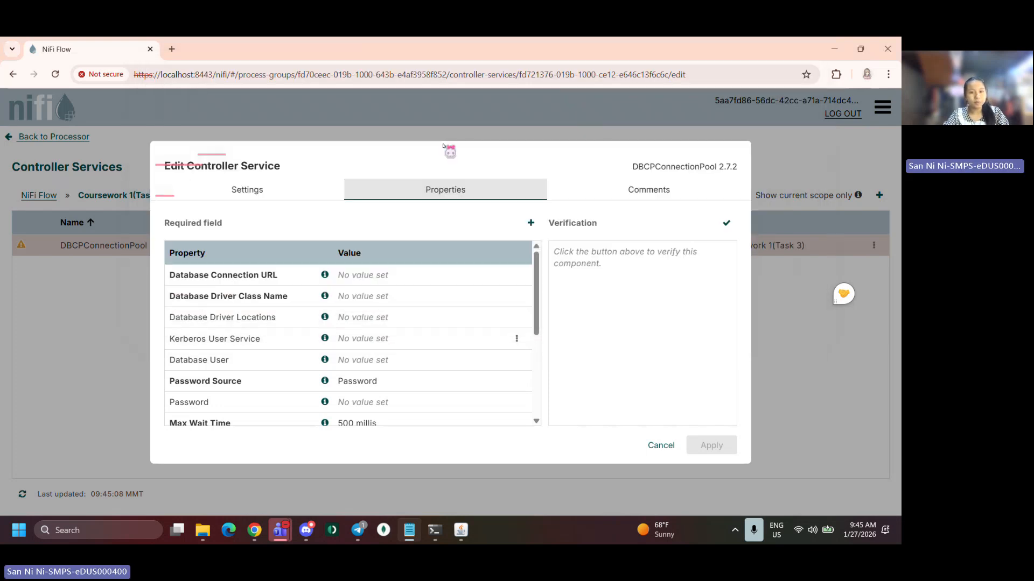
left_click(384, 276)
key("ctrl+v")
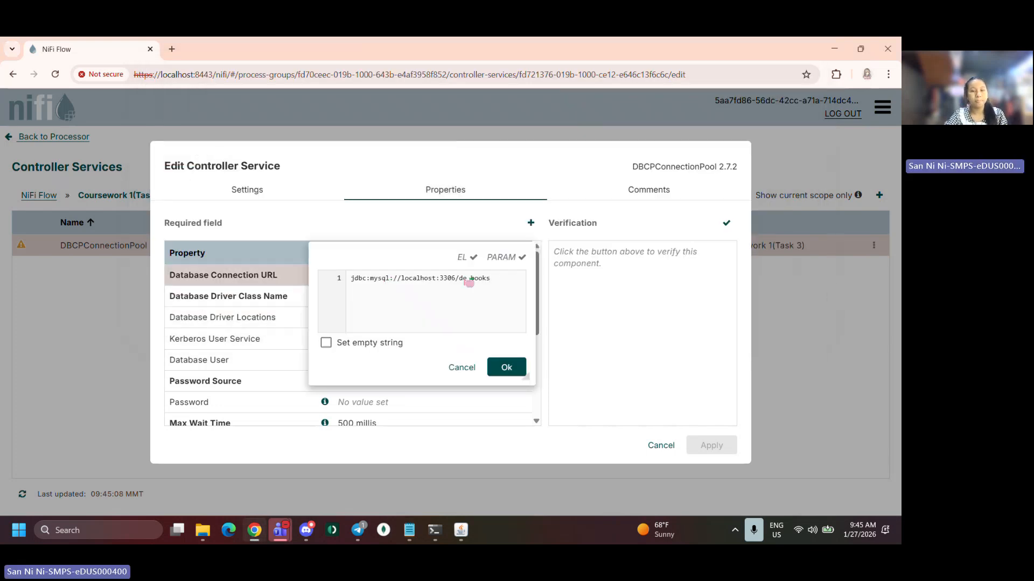
Open the local MySQL80 instance in MySQL Workbench to check the schema names
key("super")
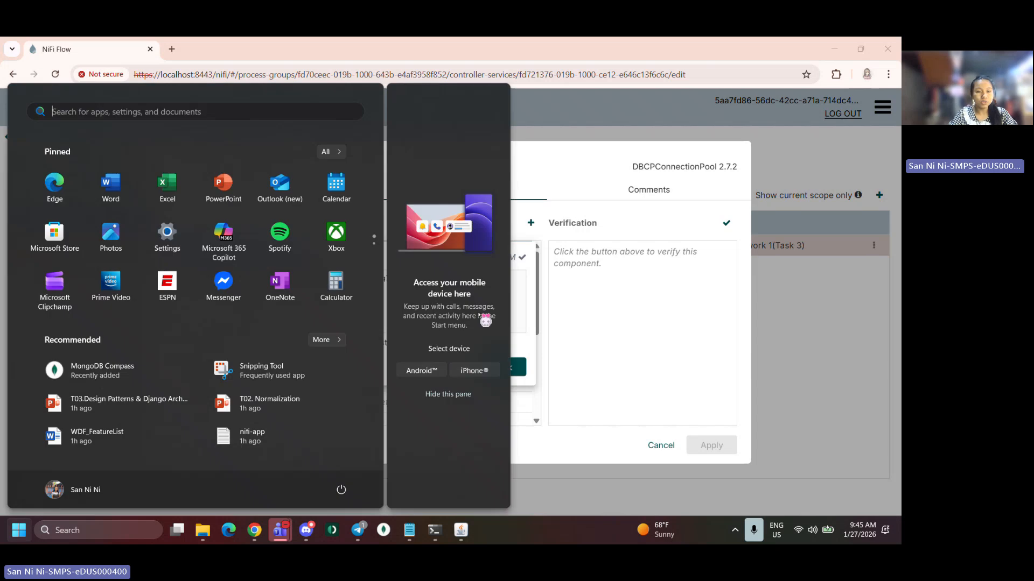
type("m")
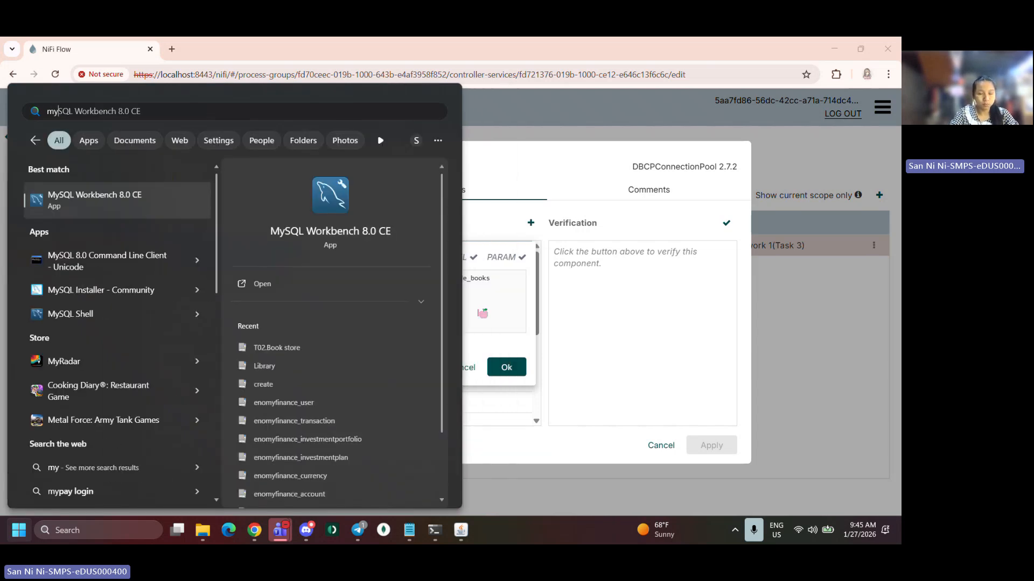
key("Escape")
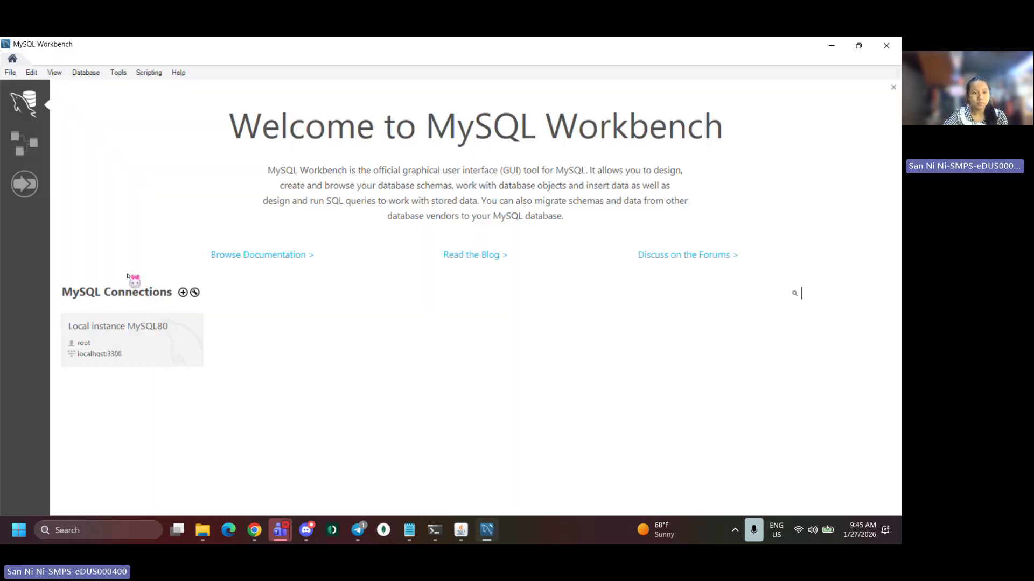
left_click(129, 331)
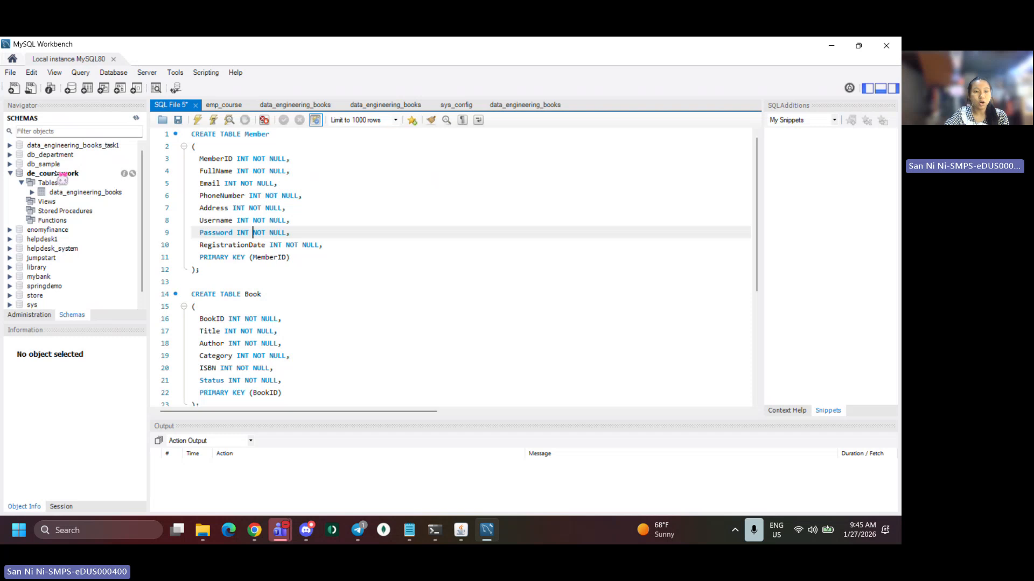
key("alt+Tab")
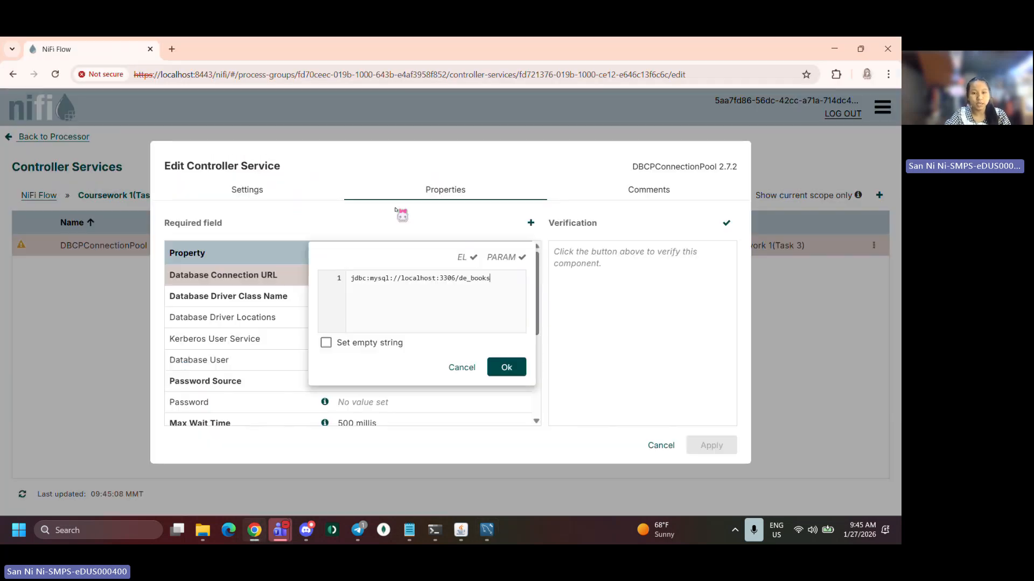
Change the connection URL's database name so it reads jdbc:mysql://localhost:3306/de_coursework
key("BackSpace")
key("BackSpace")
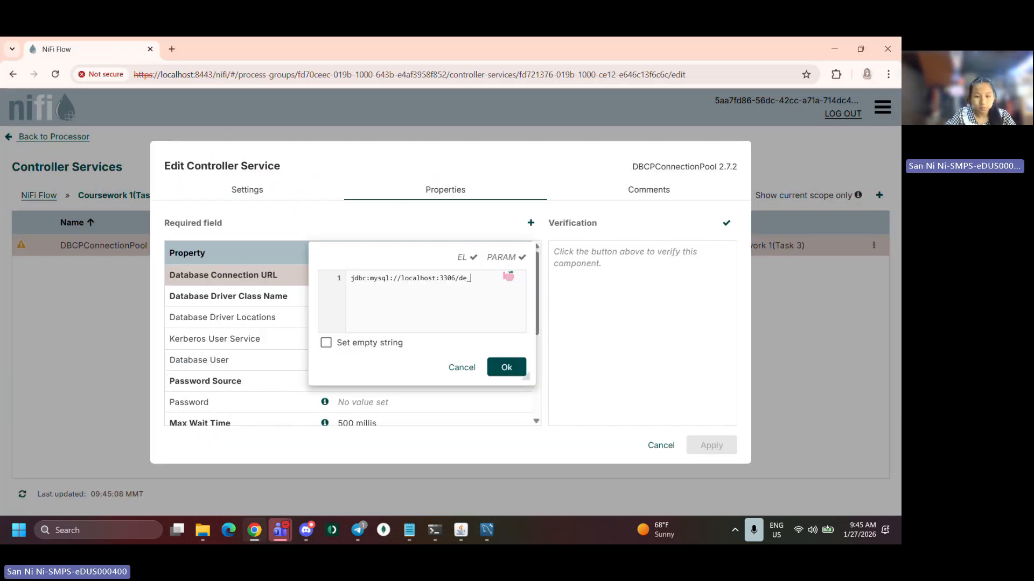
type("coursew")
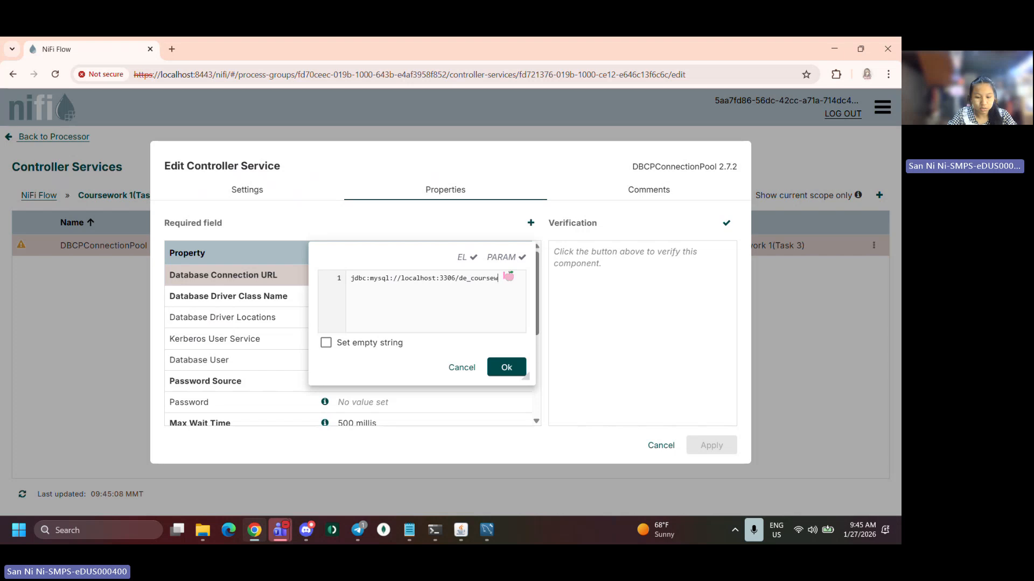
type("ork")
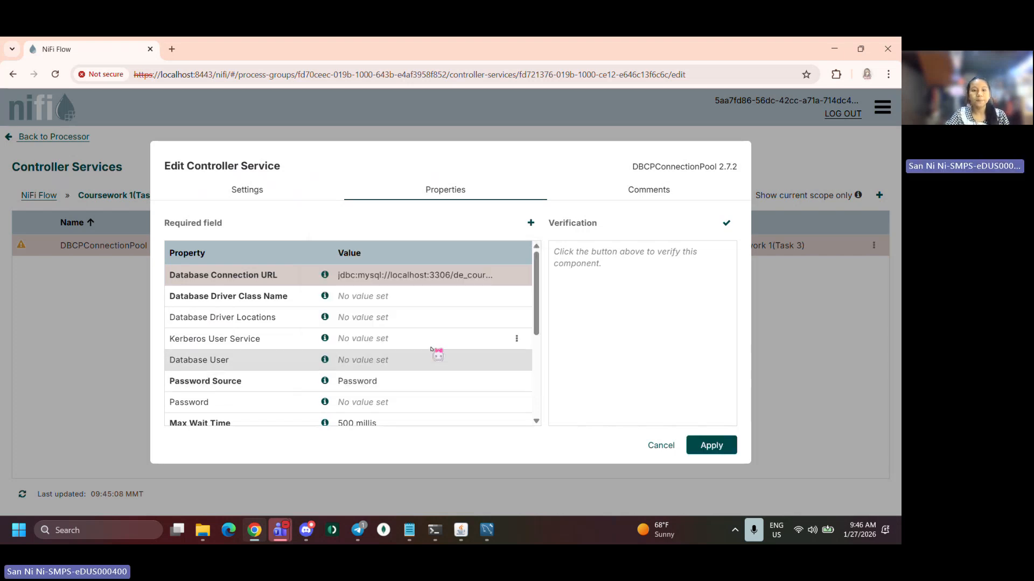
Set Database Driver Class Name to com.mysql.cj.jdbc.Driver, copied from the notes
left_click(352, 297)
key("alt+Tab")
key("alt+Tab")
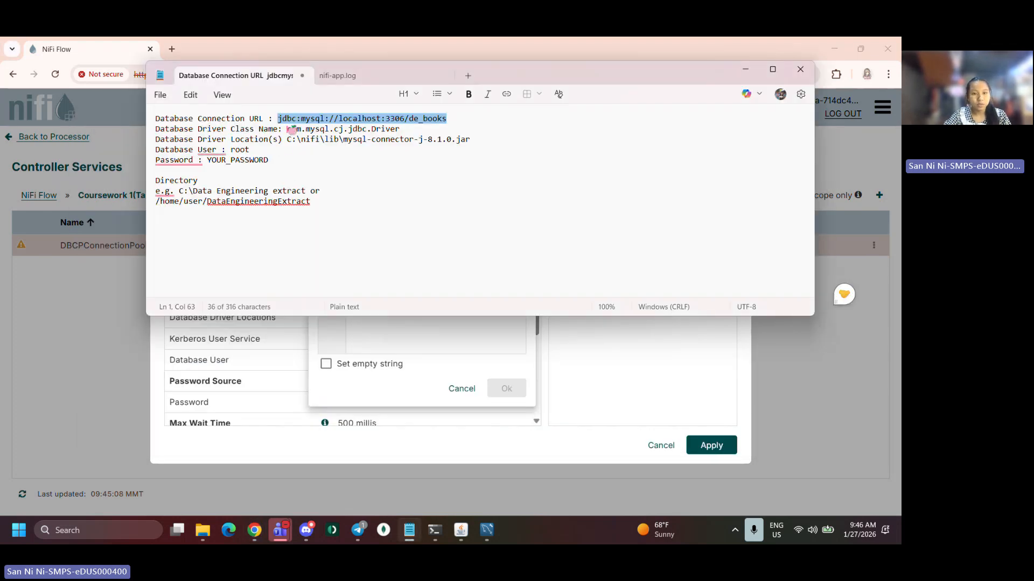
left_click_drag(290, 130, 403, 131)
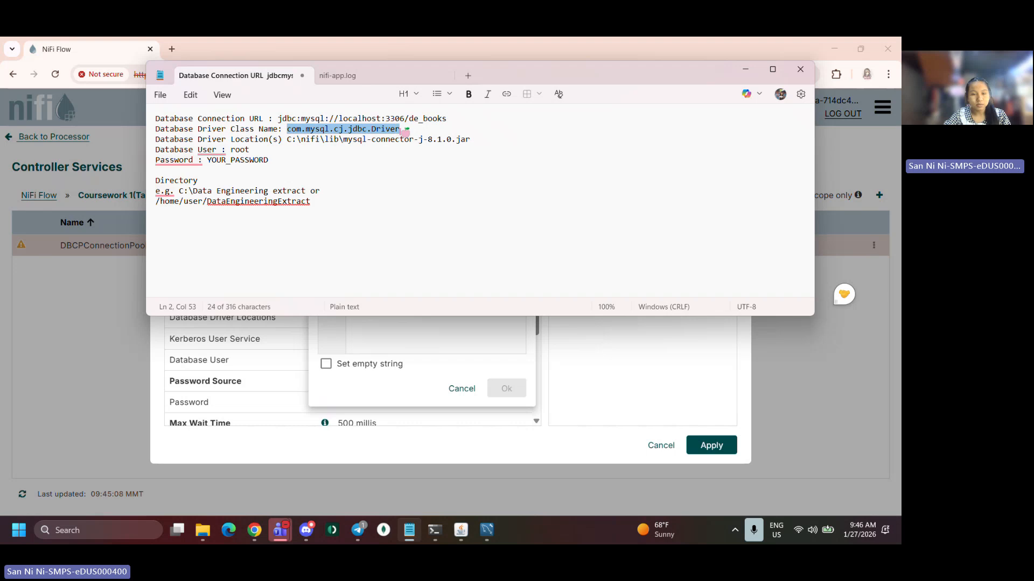
key("alt+Tab")
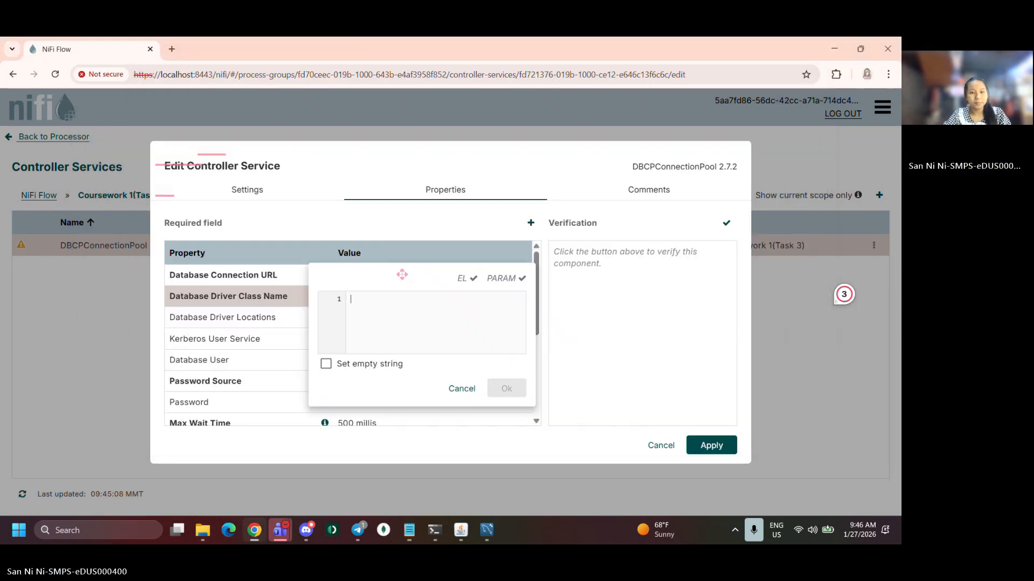
type("com.mysql.cj.jdbc.Driver")
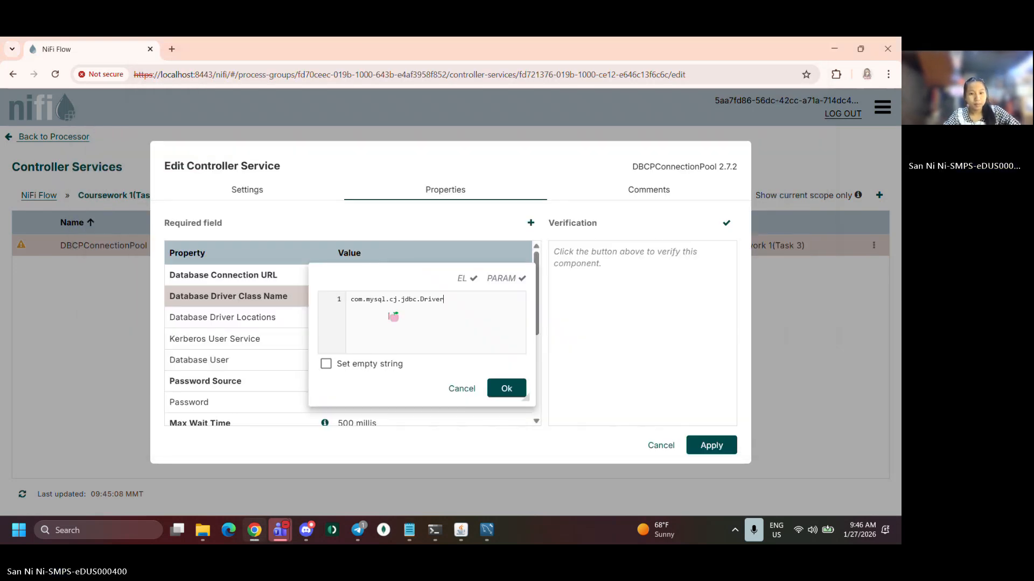
left_click(506, 389)
Set Database Driver Locations to the copied path C:\nifi-2.7.2\lib\mysql-connector-j-8.1.0.jar from the nifi-2.7.2 lib folder
left_click(342, 319)
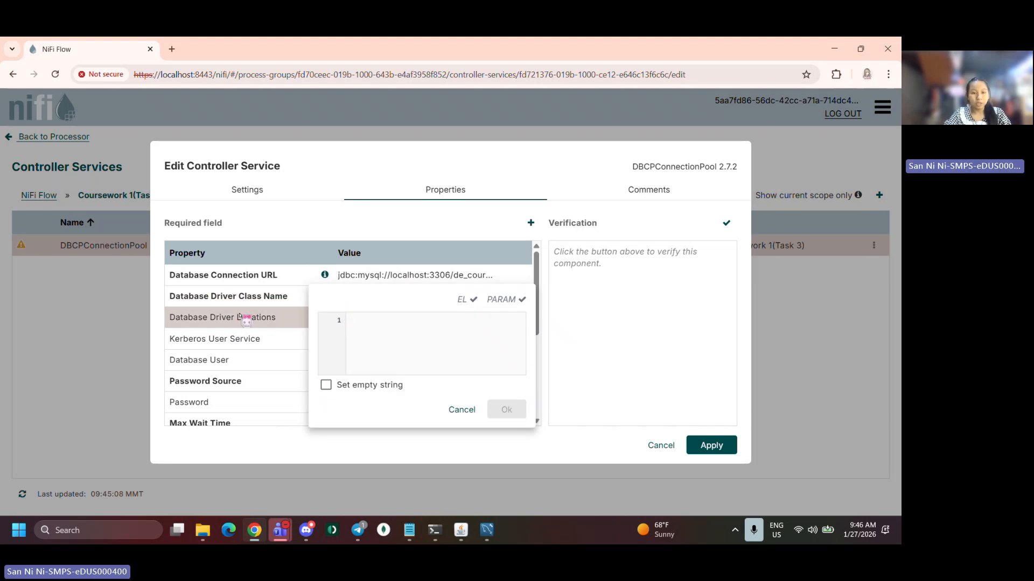
left_click(202, 530)
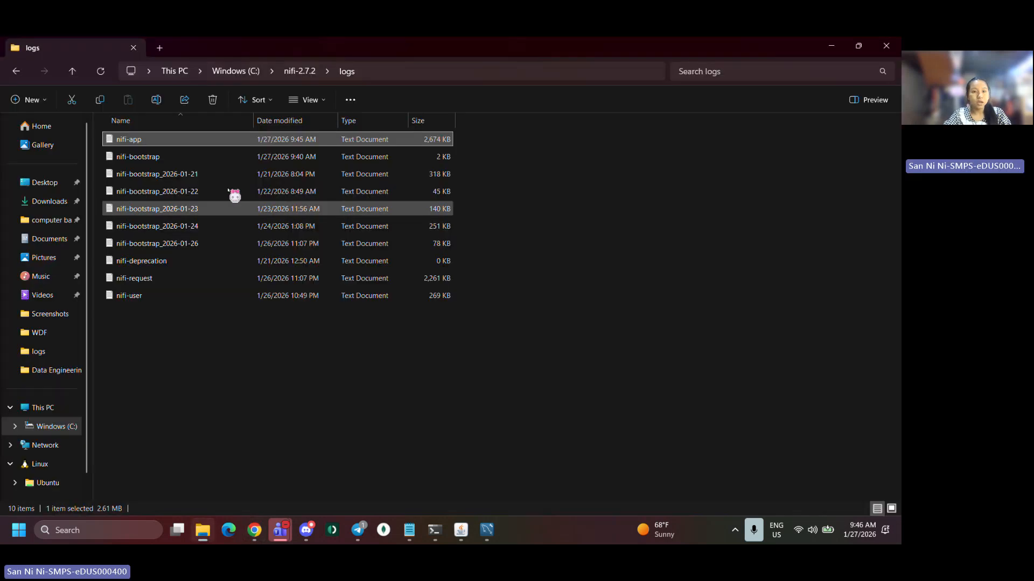
left_click(299, 71)
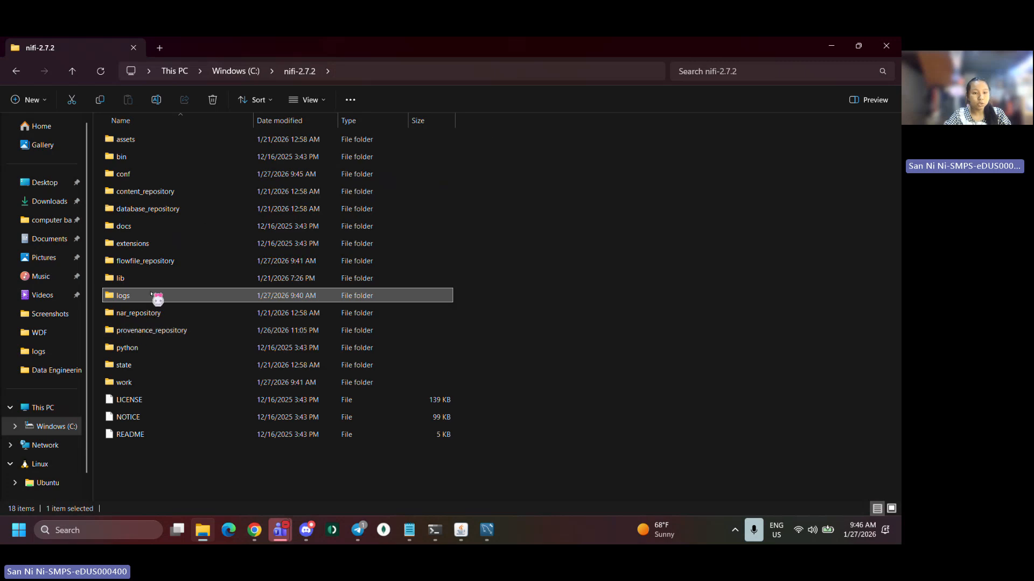
double_click(153, 281)
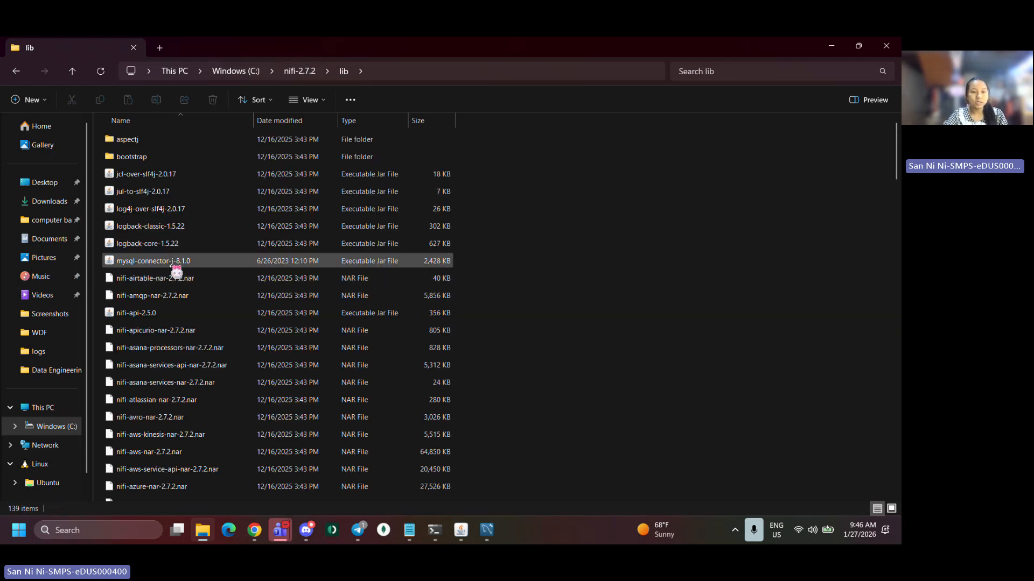
left_click(170, 262)
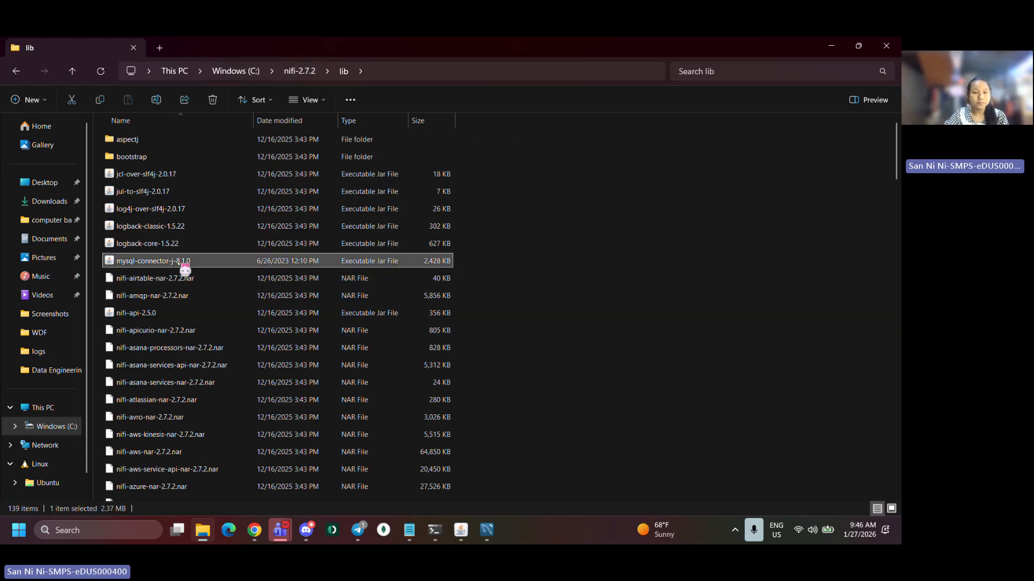
right_click(182, 262)
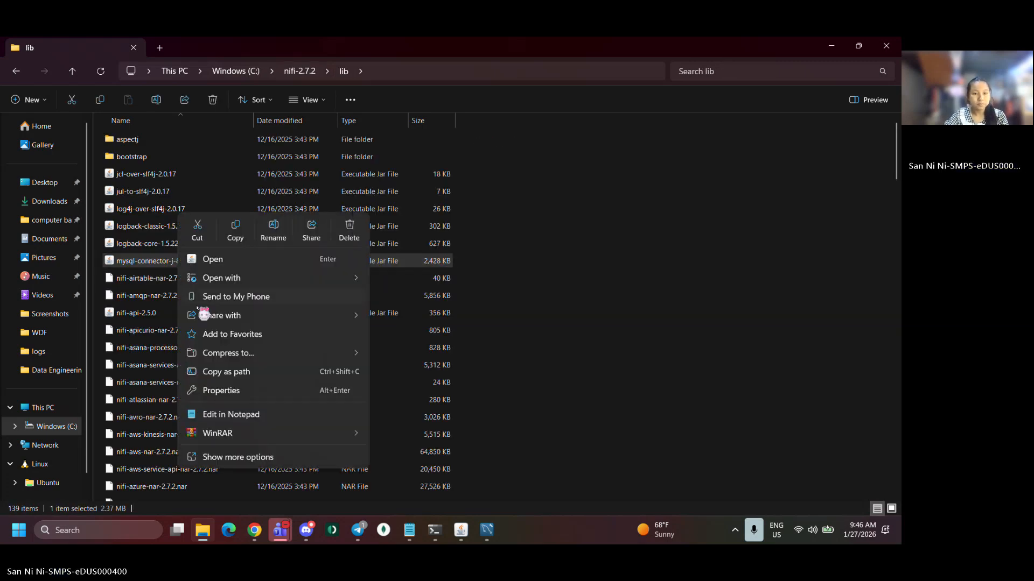
left_click(227, 371)
key("alt+Tab")
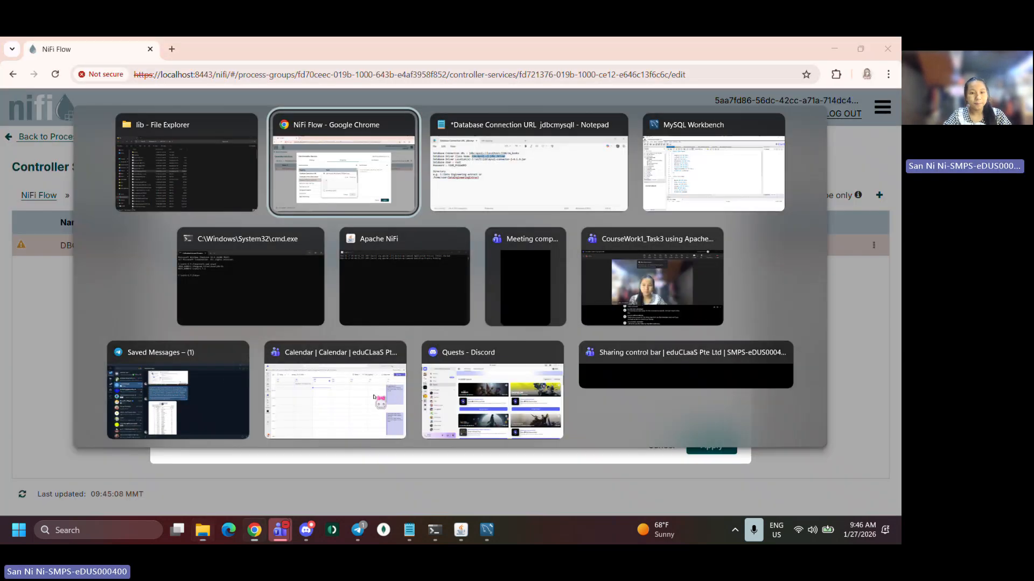
type("\"C:\\nifi-2.7.2\\lib\\mysql-connector-j-8.1.0.jar\"")
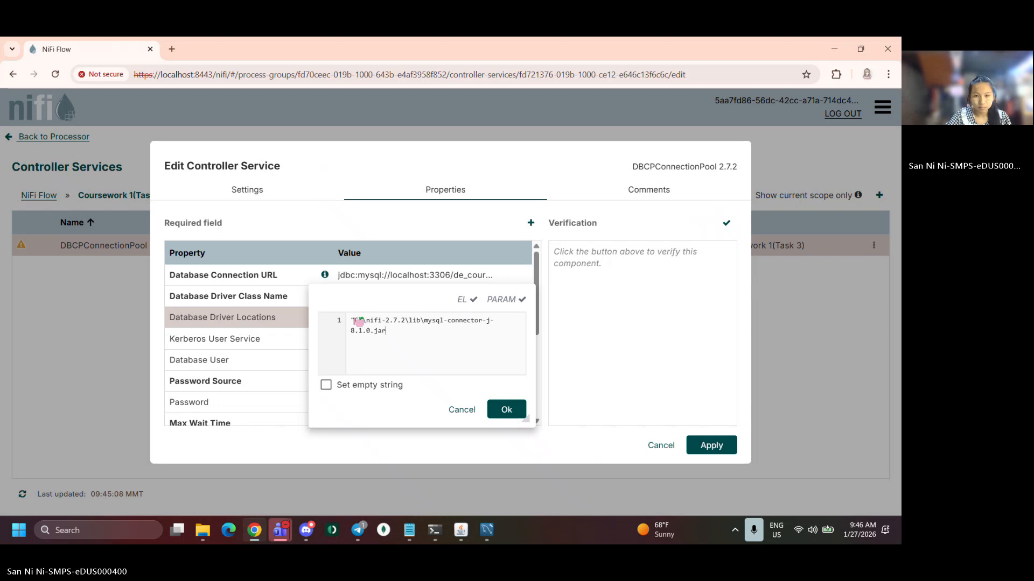
key("BackSpace")
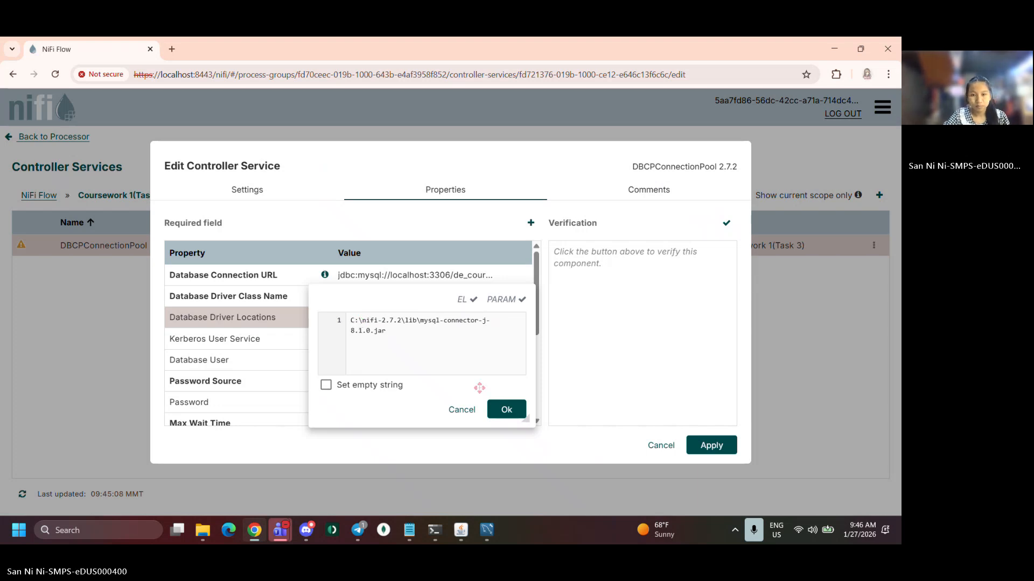
left_click(507, 410)
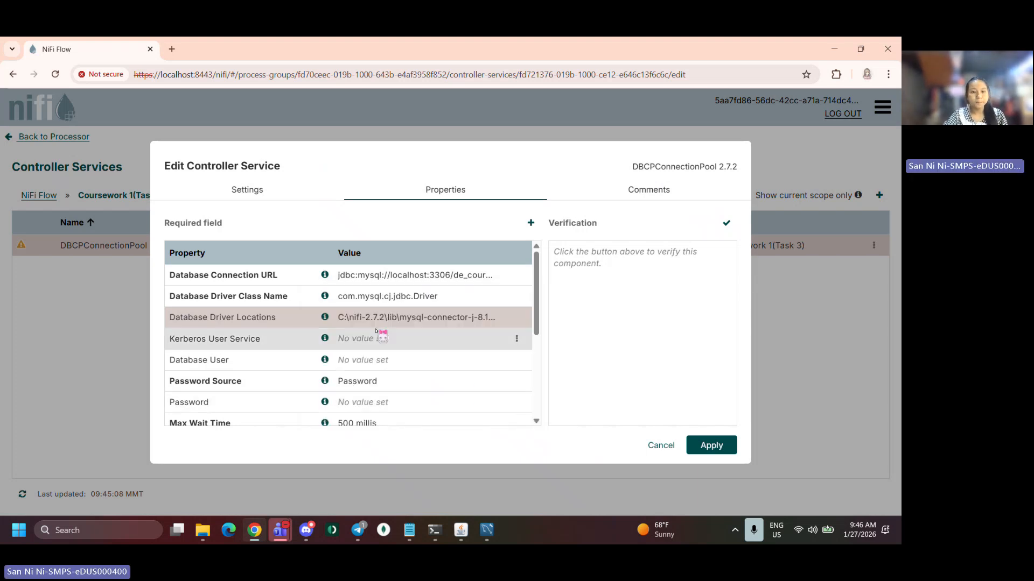
Set the Database User property to root
scroll(355, 347, "down", 1)
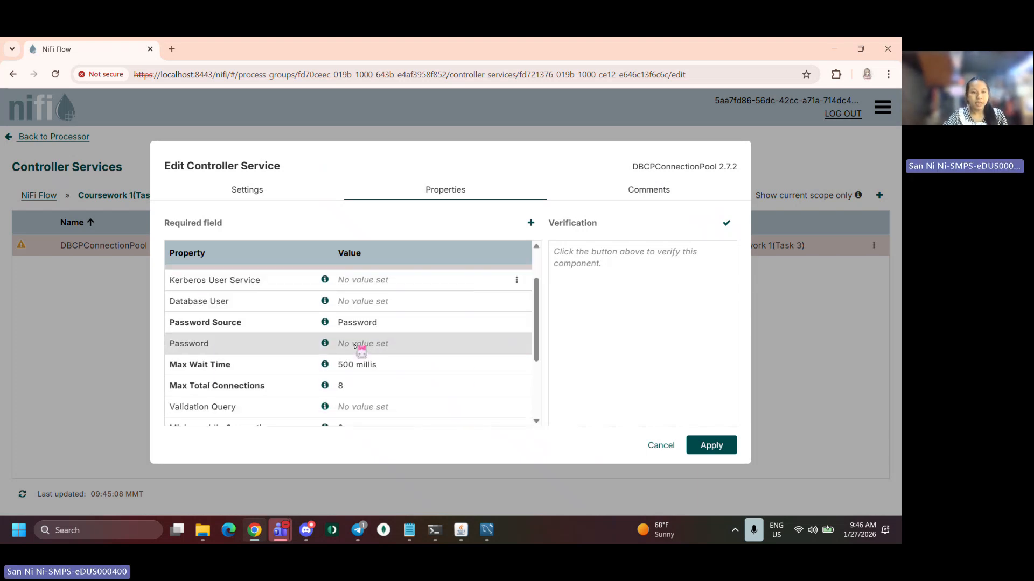
left_click(355, 302)
type("root")
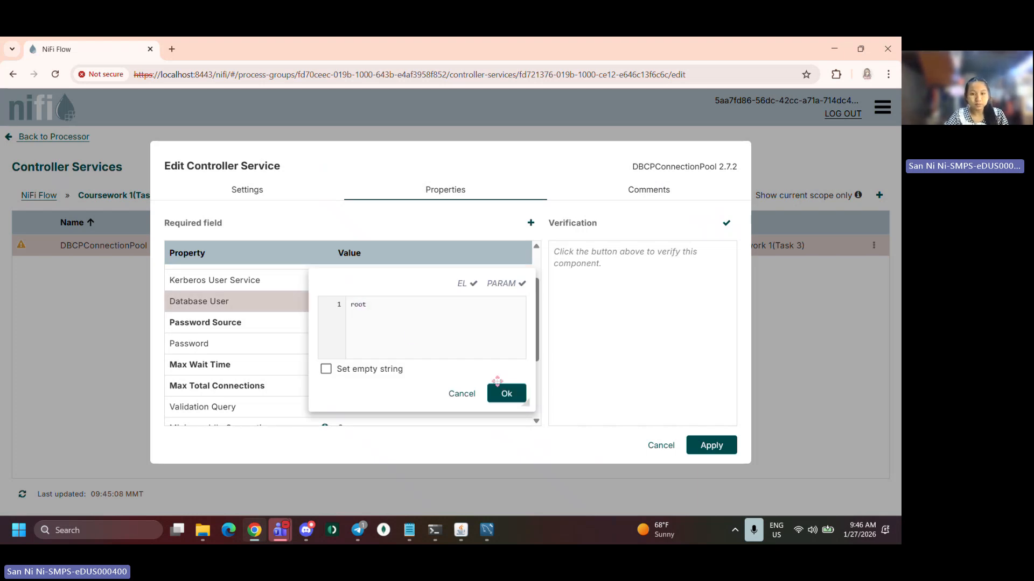
left_click(500, 392)
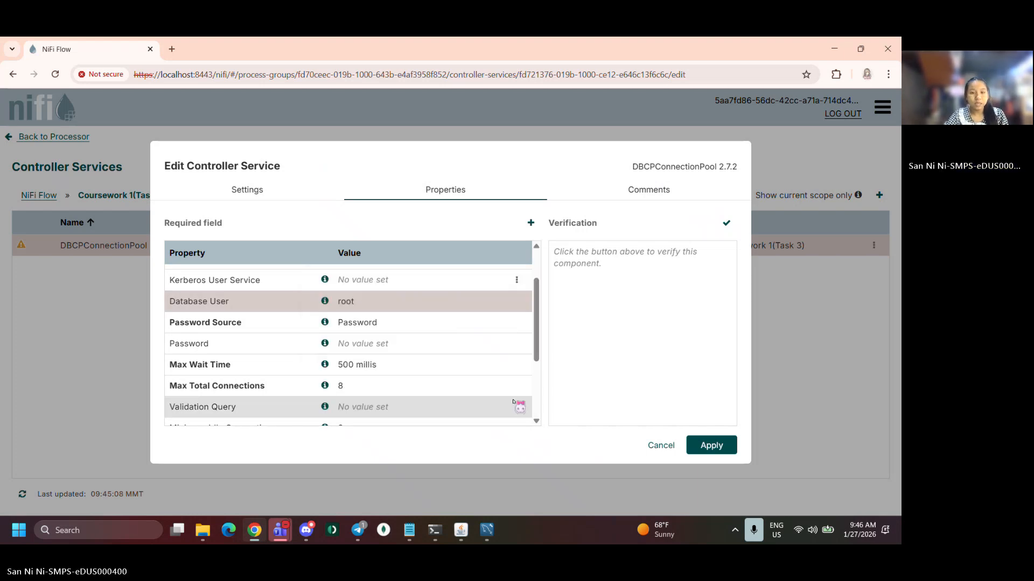
Enter the database password in the Password property
left_click(363, 349)
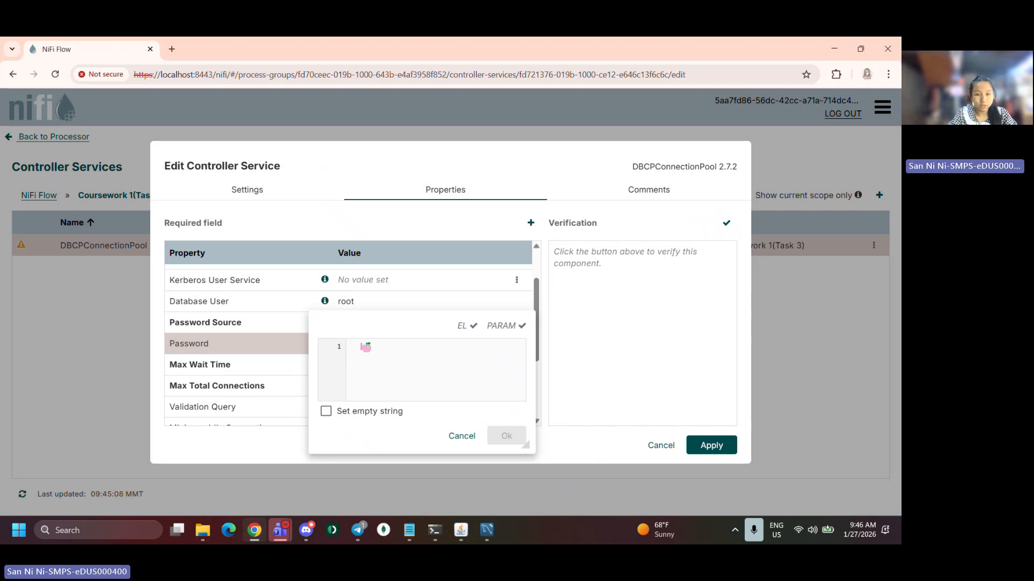
type("root")
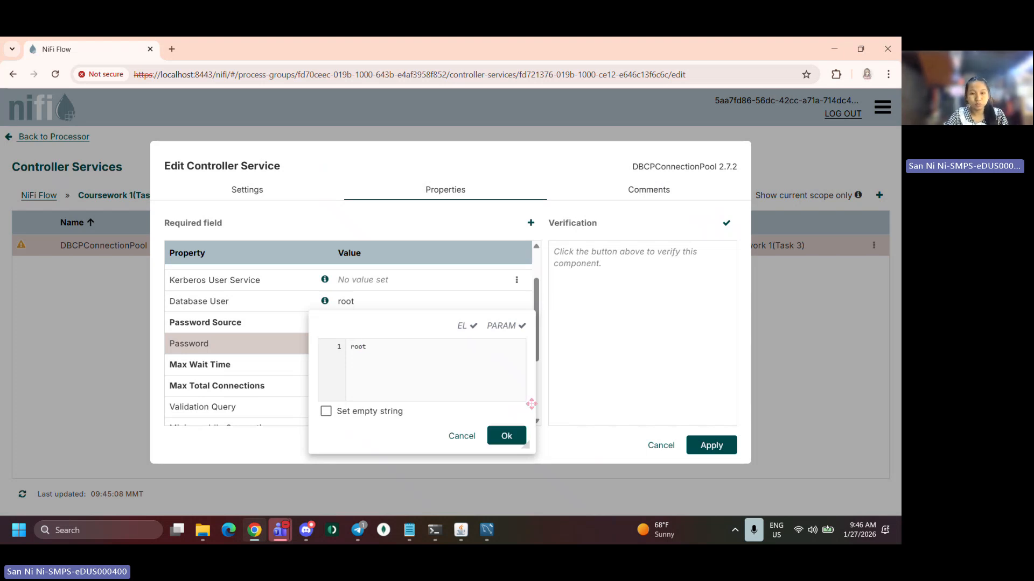
left_click(506, 436)
Review the remaining connection pool properties and apply the controller service settings
scroll(464, 397, "down", 2)
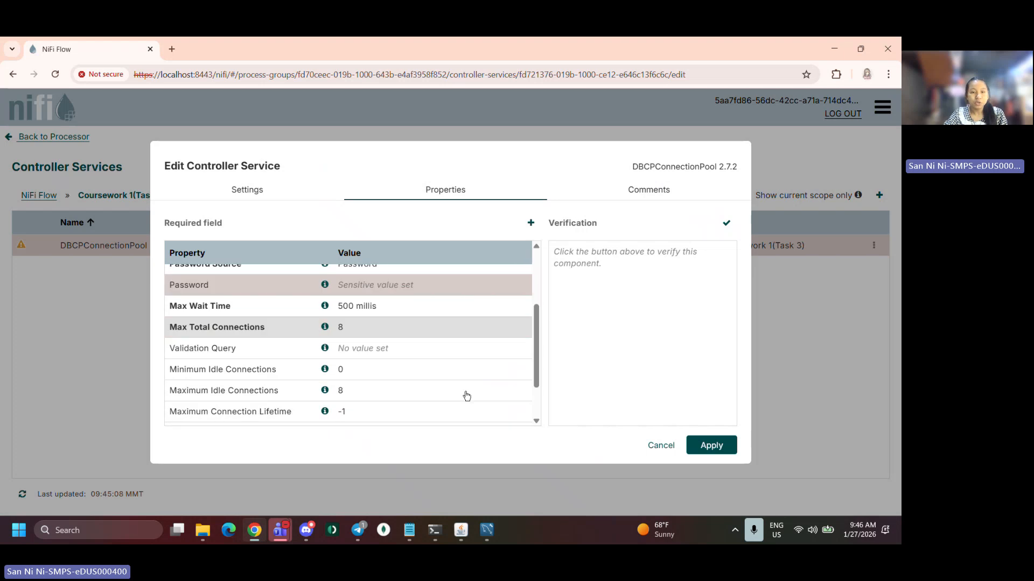
scroll(467, 396, "up", 4)
scroll(464, 397, "down", 3)
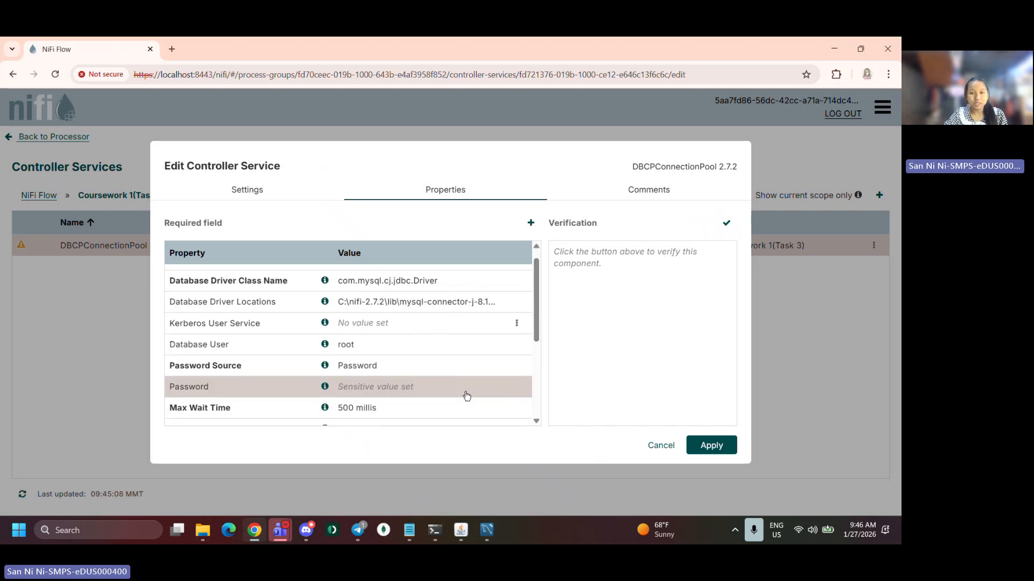
left_click(707, 447)
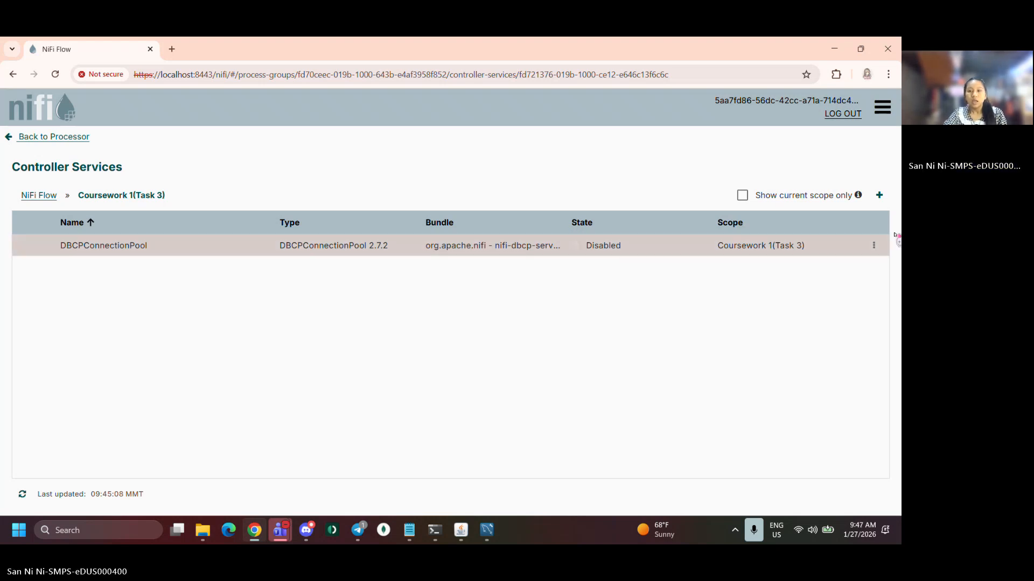
Enable the DBCPConnectionPool controller service with service-only scope
left_click(875, 241)
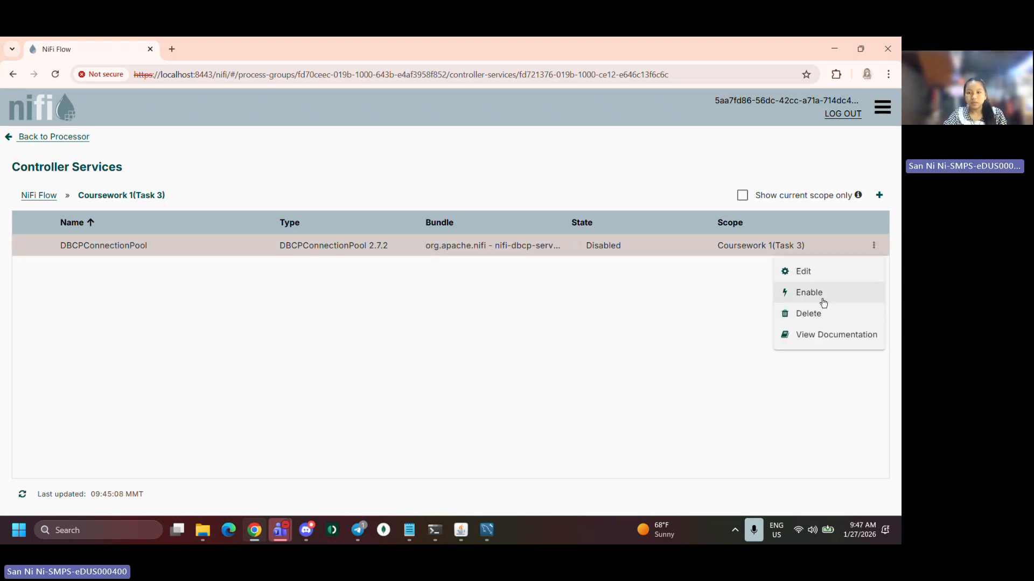
left_click(822, 295)
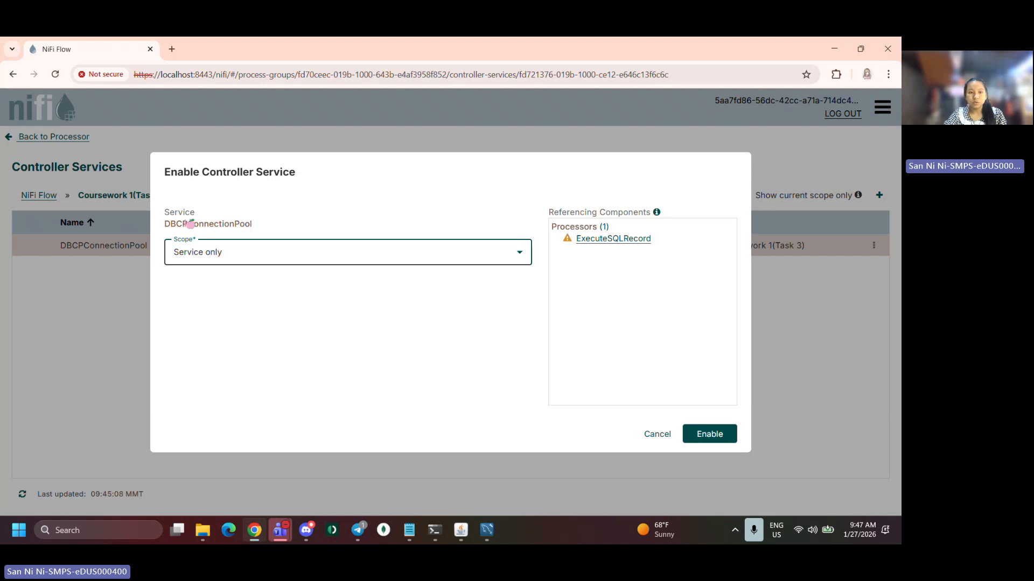
left_click(698, 434)
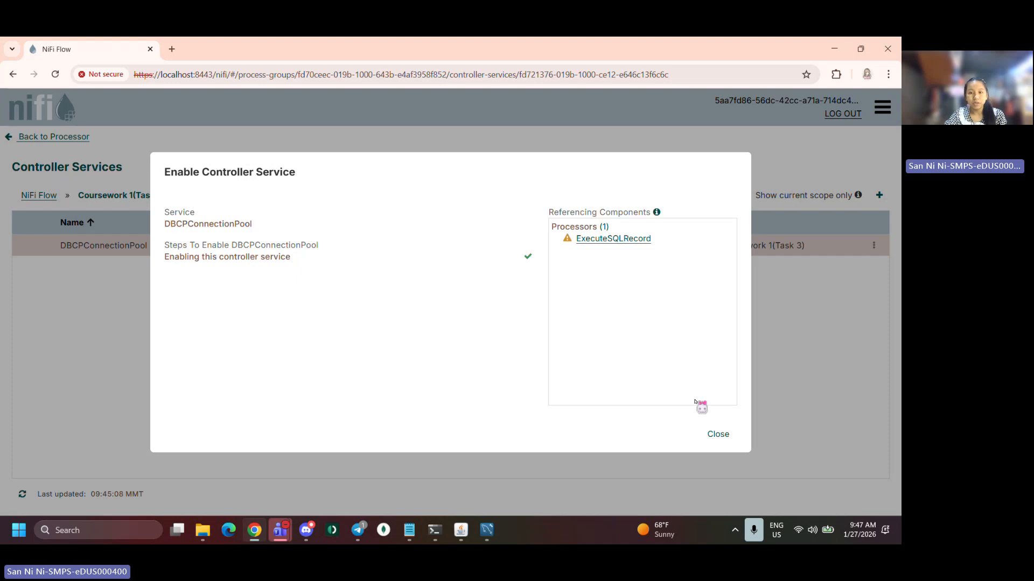
left_click(718, 434)
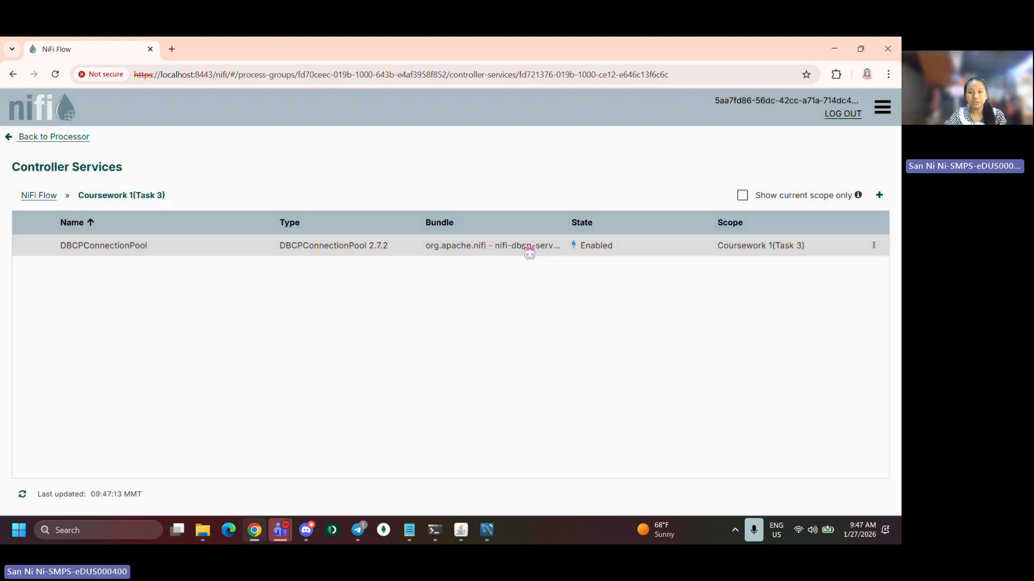
Return to ExecuteSQLRecord, set its Record Writer to a new CSVRecordSetWriter service, and apply the processor settings
left_click(66, 137)
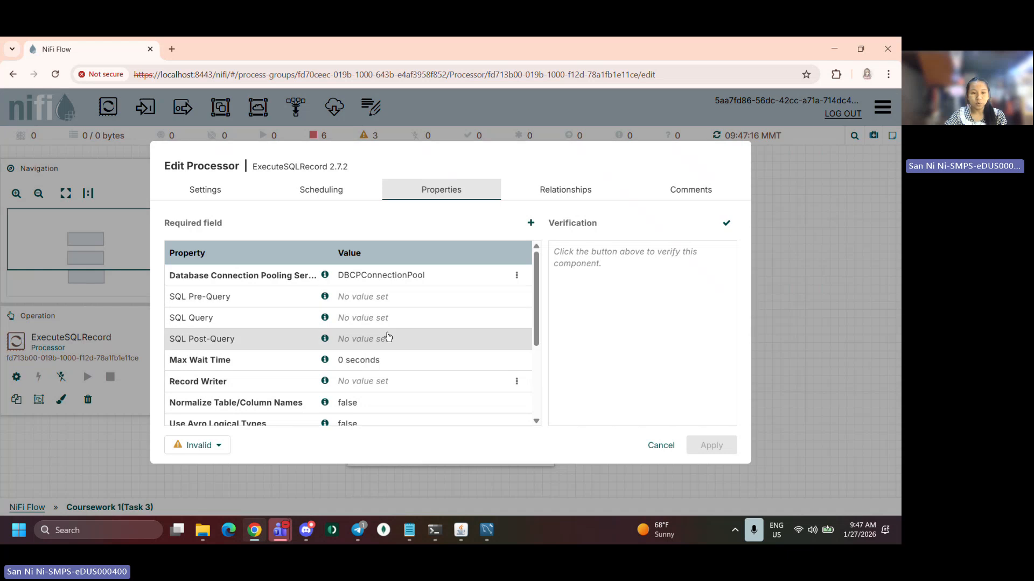
scroll(359, 323, "down", 1)
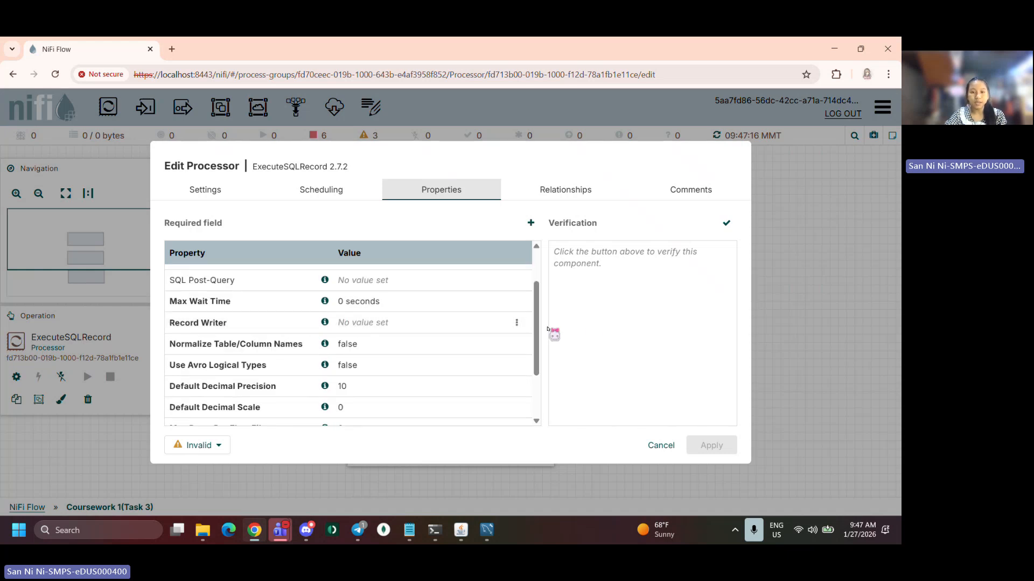
left_click(517, 322)
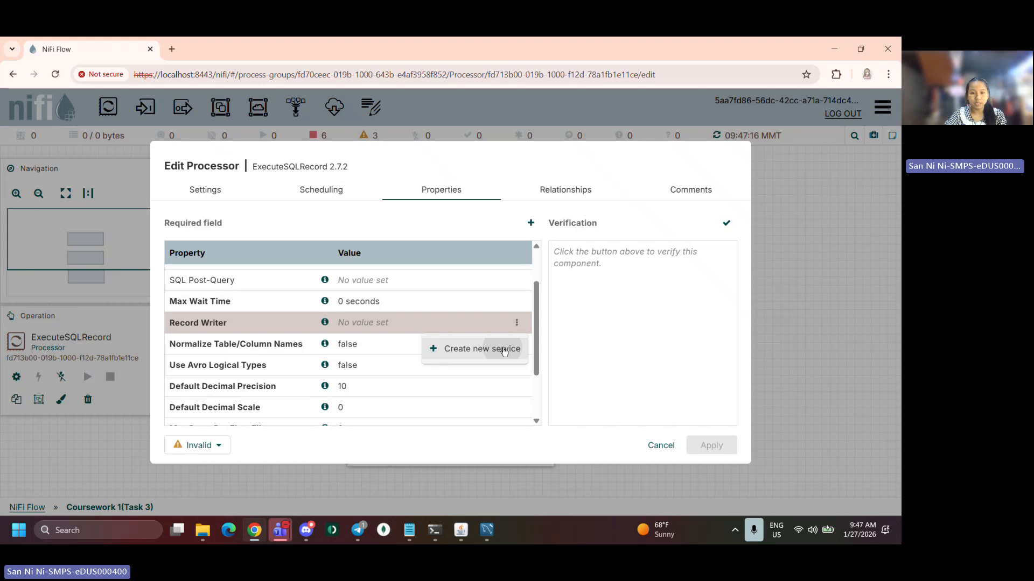
left_click(504, 351)
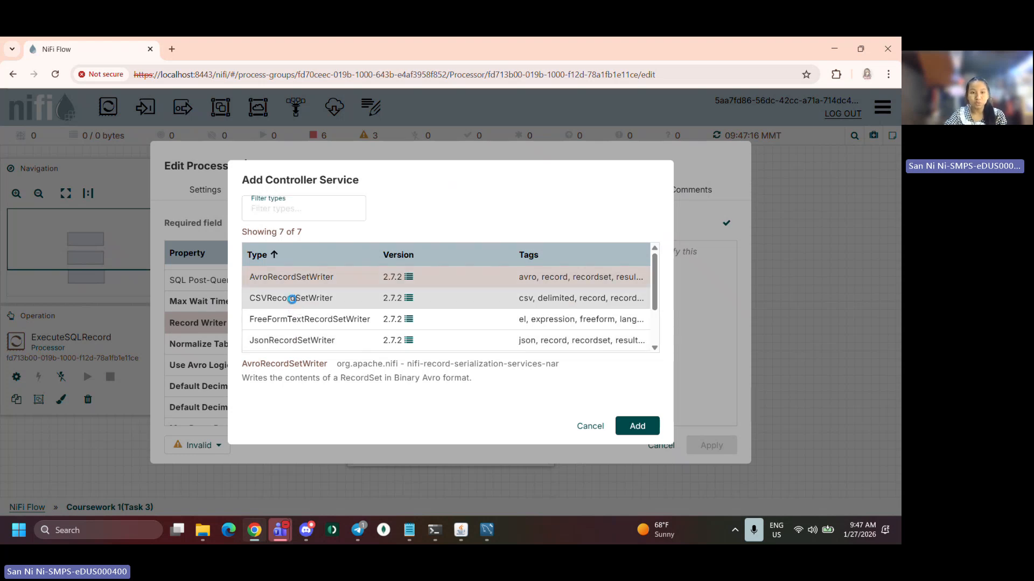
left_click(294, 300)
left_click(637, 428)
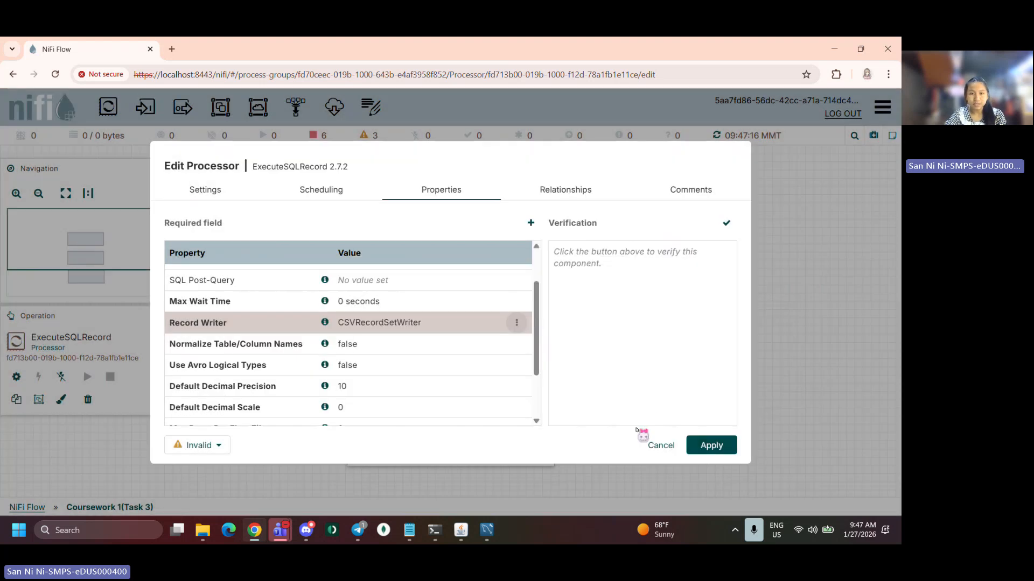
scroll(457, 364, "down", 2)
scroll(369, 322, "up", 2)
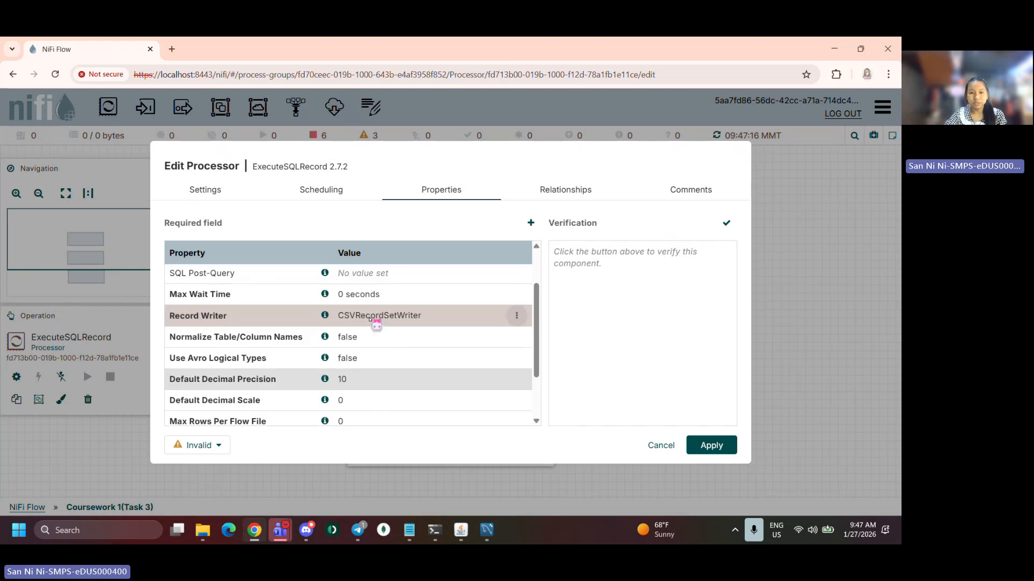
scroll(390, 355, "down", 3)
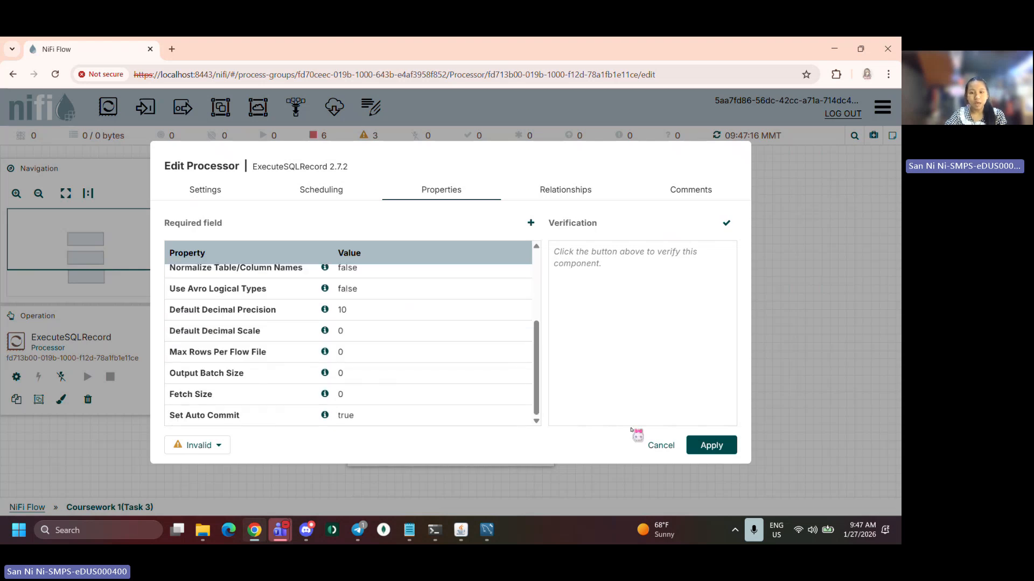
left_click(724, 446)
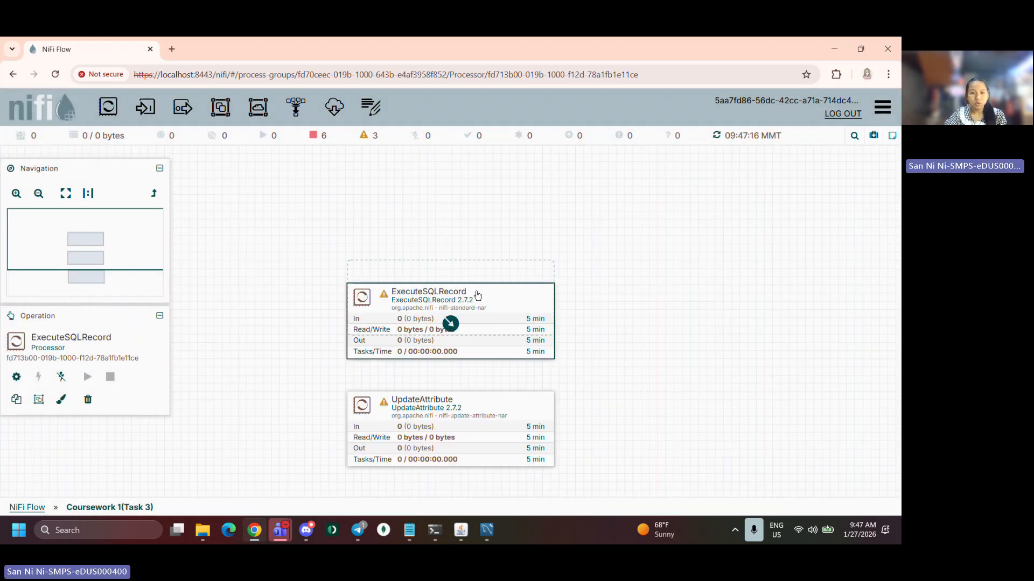
Move the ExecuteSQLRecord and UpdateAttribute processors higher on the canvas
left_click_drag(479, 322, 474, 257)
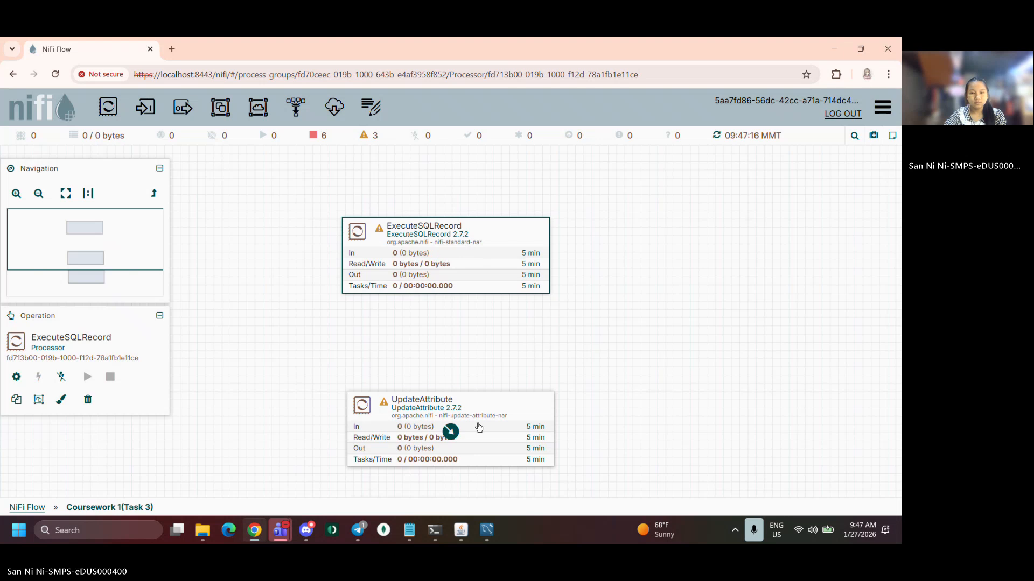
left_click_drag(474, 431, 471, 378)
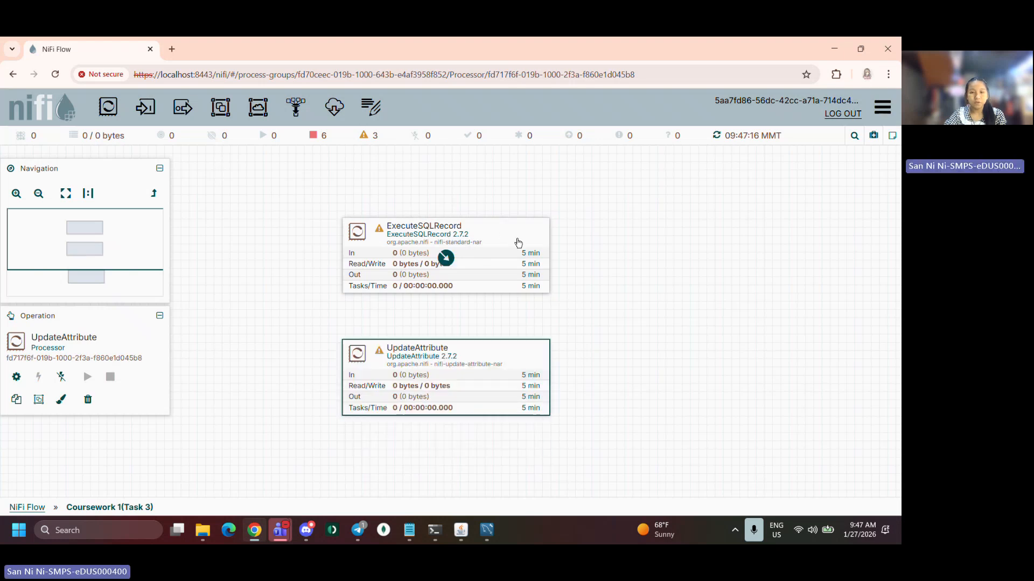
Add a filename property to the UpdateAttribute processor with the value task3.csv
double_click(495, 372)
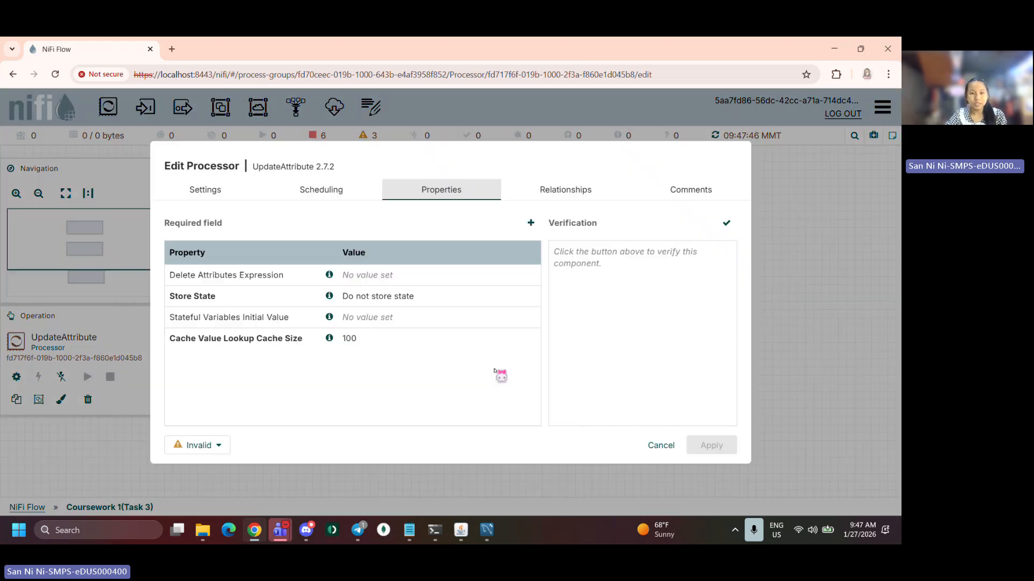
left_click(535, 229)
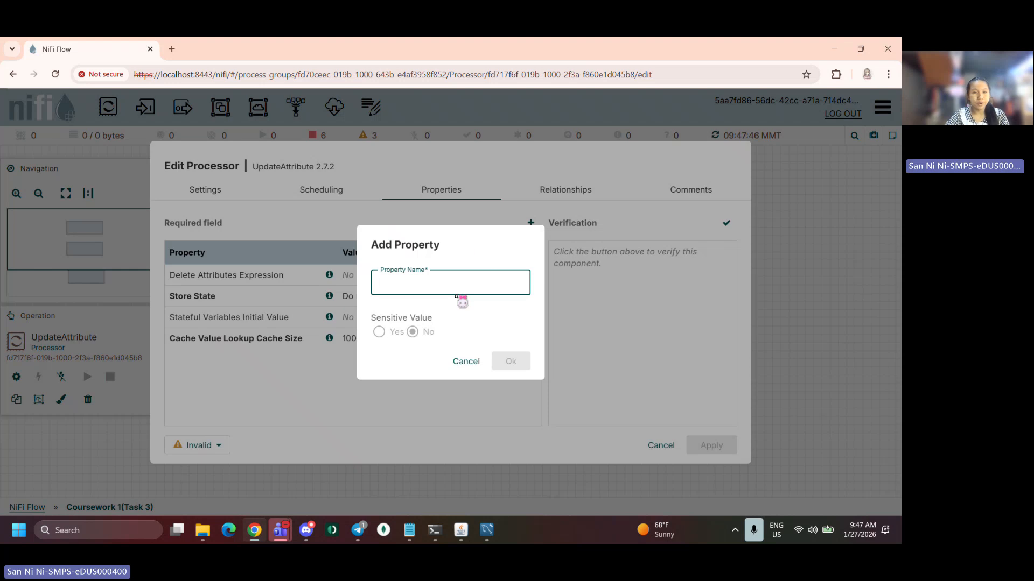
type("F")
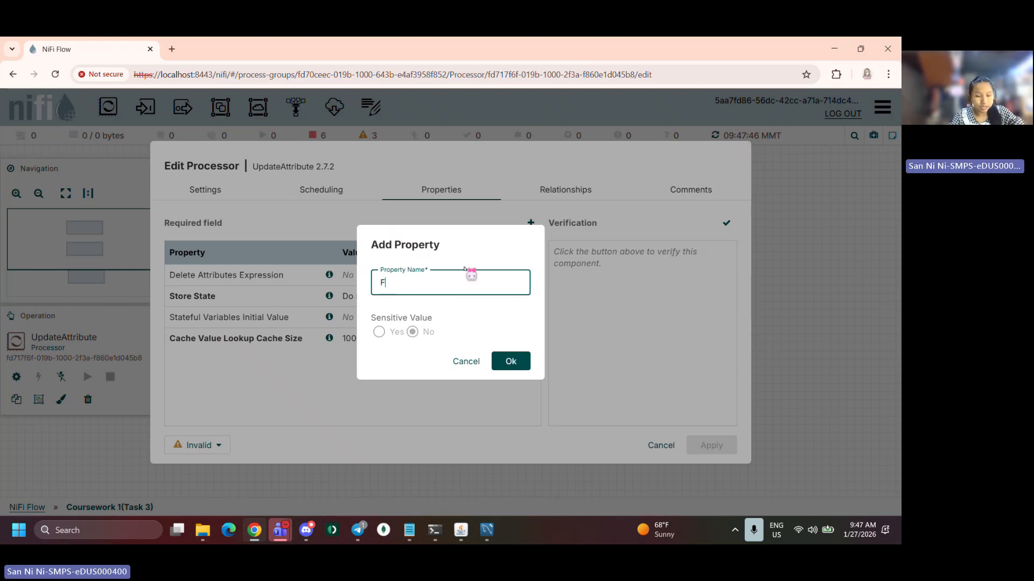
key("BackSpace")
type("fi")
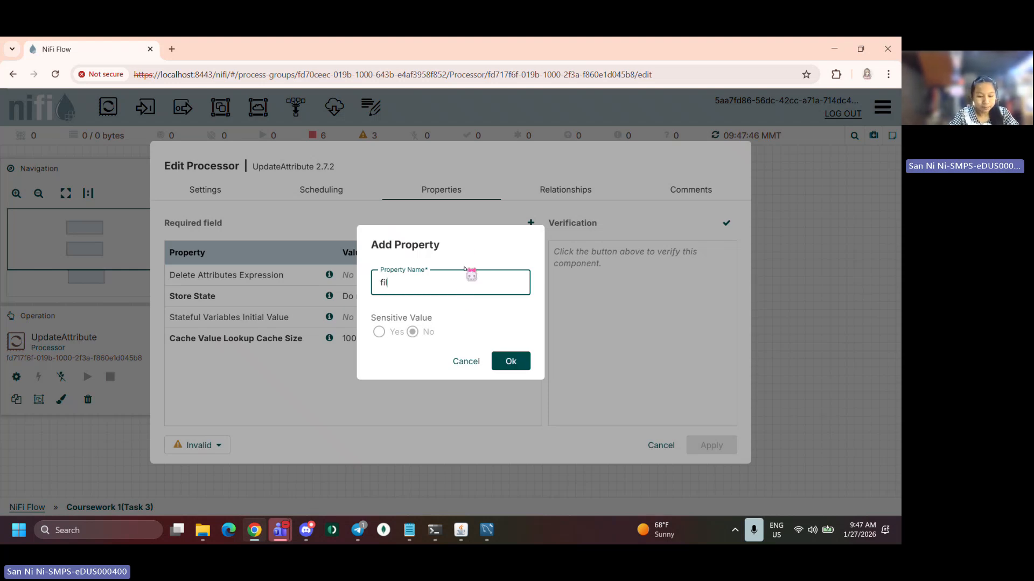
type("lename")
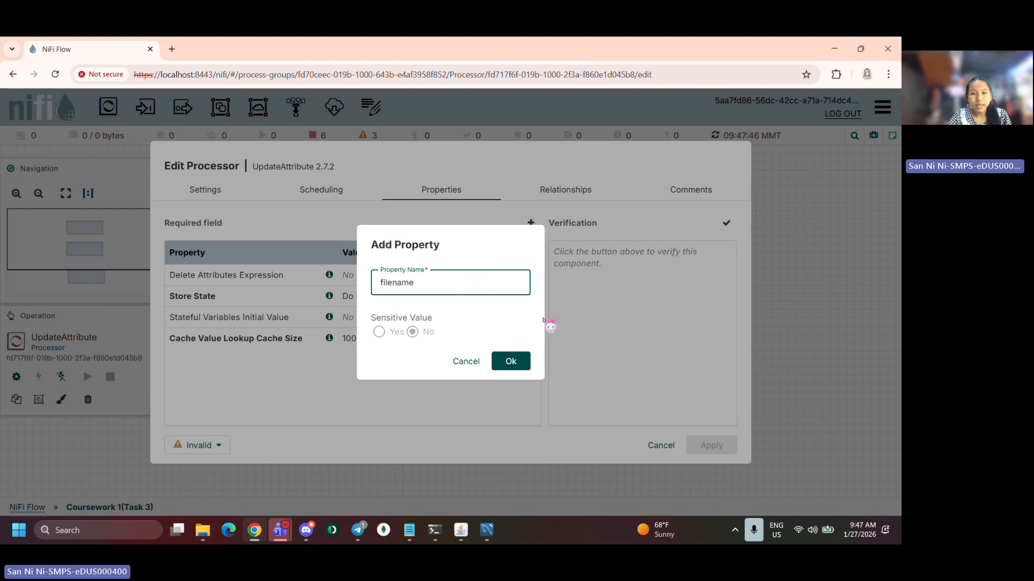
left_click(512, 361)
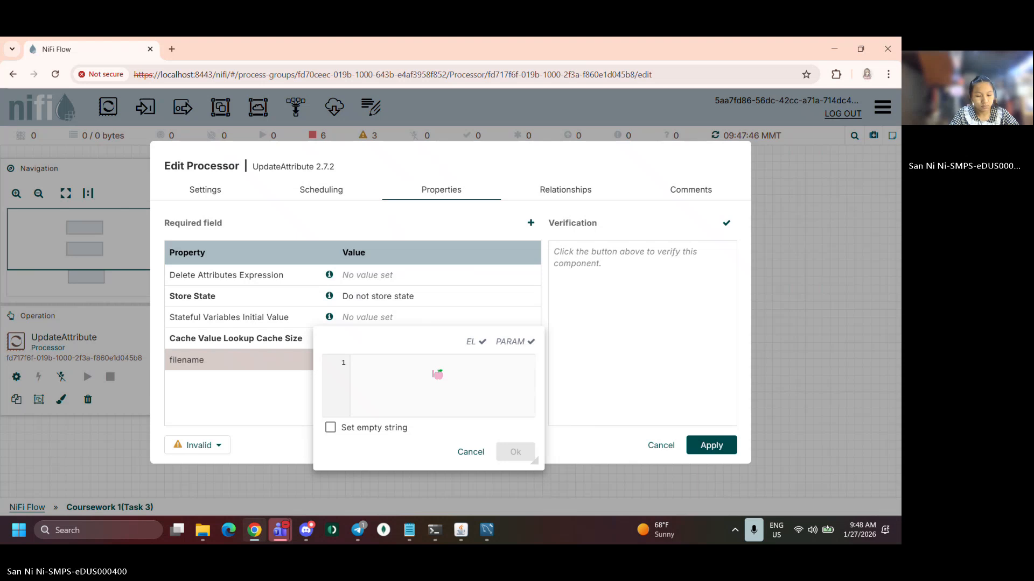
type("task")
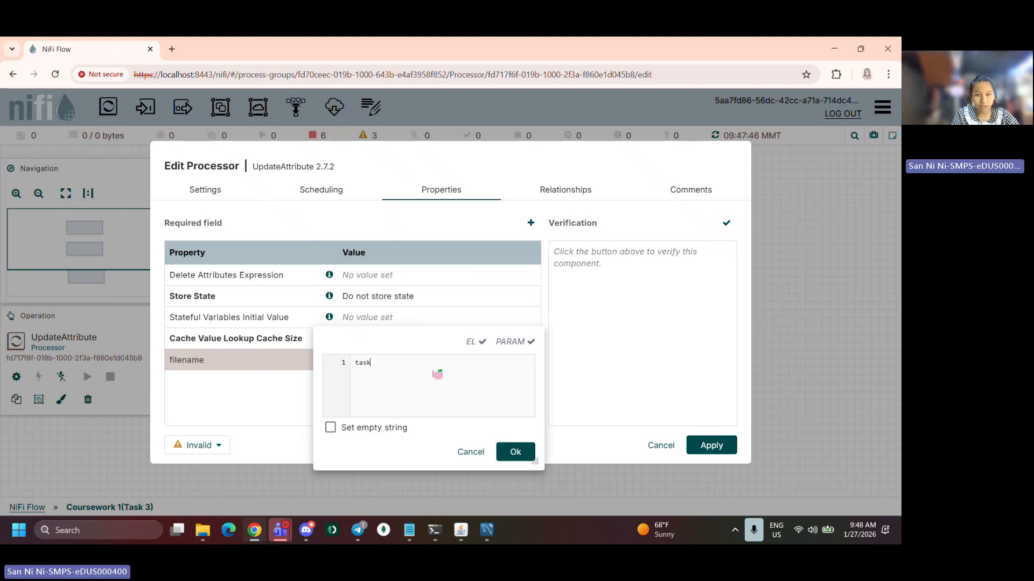
type("3.")
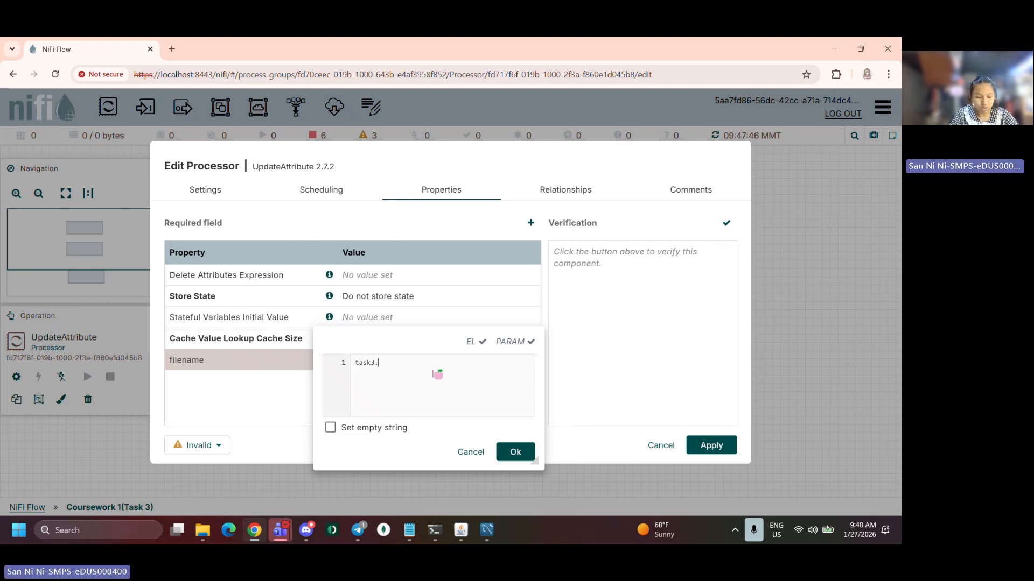
type("cd")
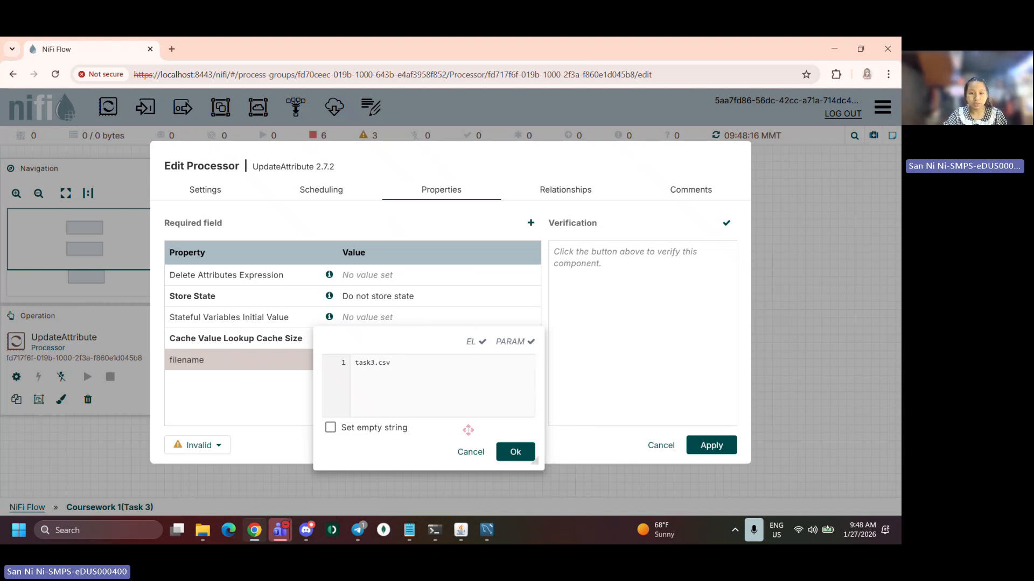
left_click(512, 451)
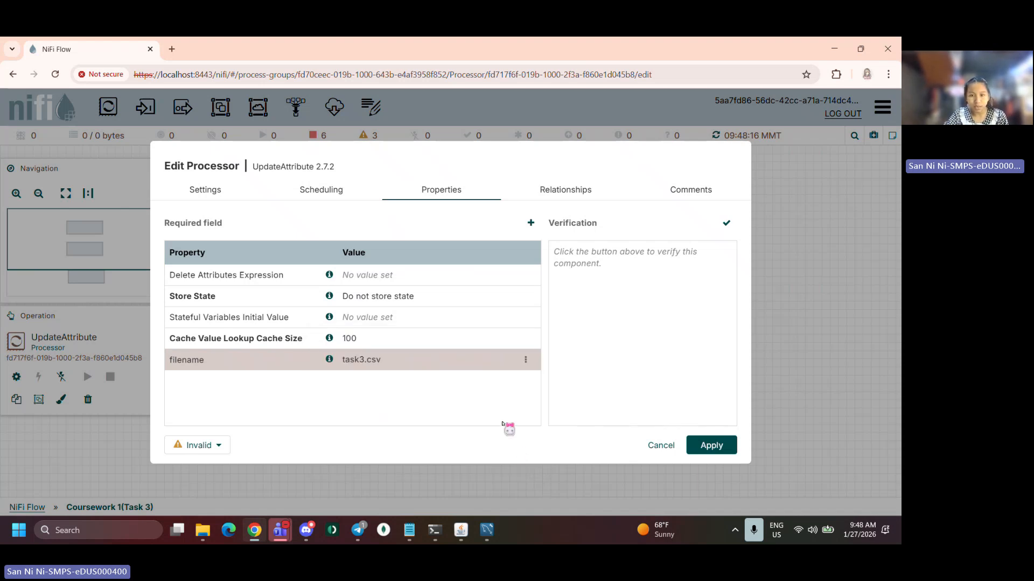
Auto-terminate UpdateAttribute's success relationship and apply the processor settings
left_click(559, 186)
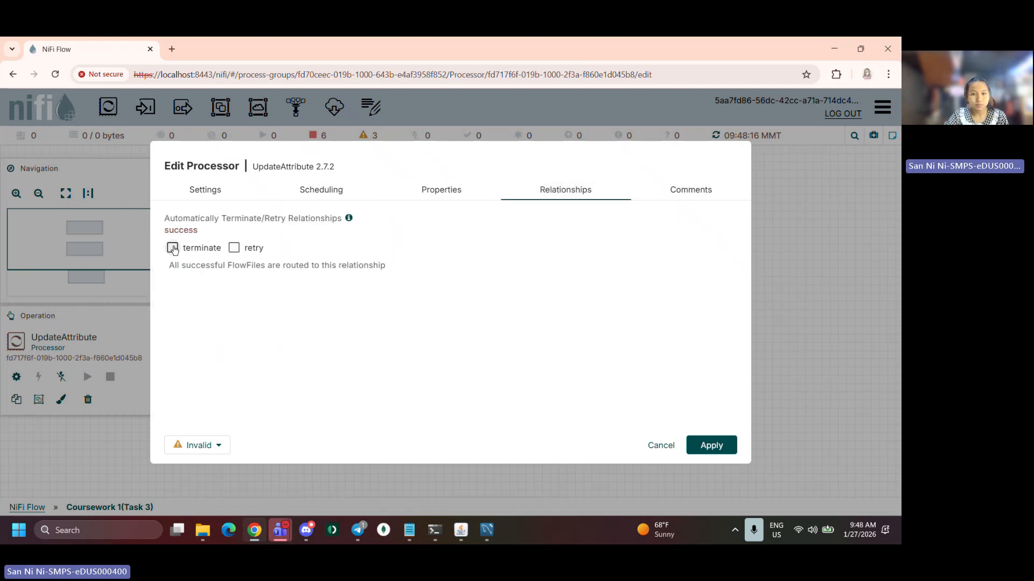
left_click(173, 249)
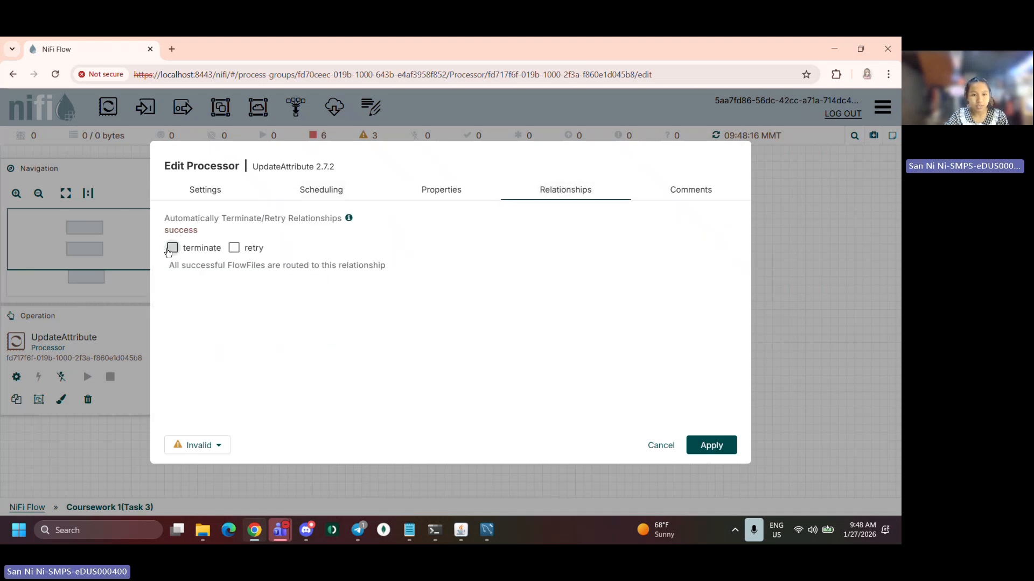
left_click(345, 192)
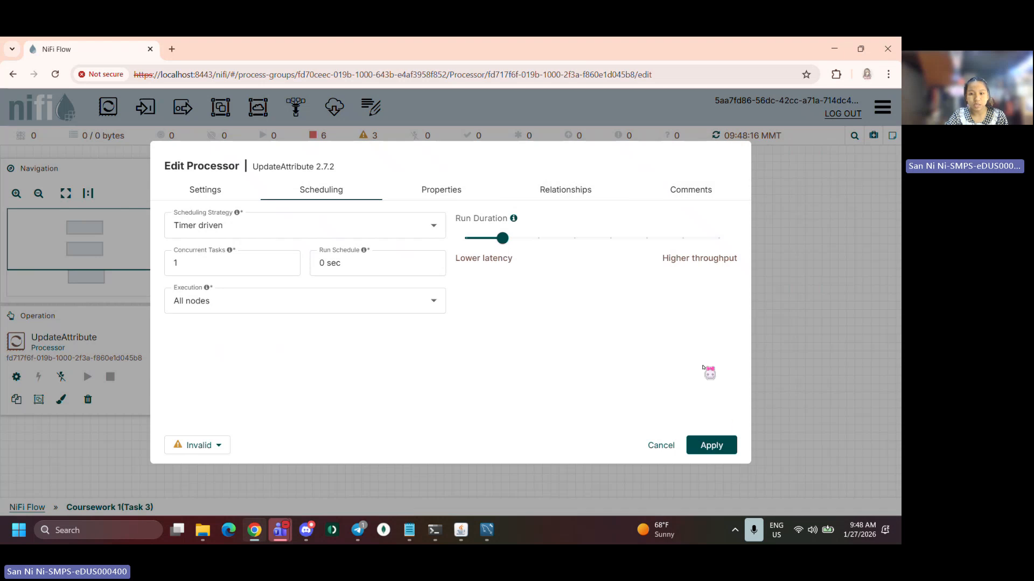
left_click(712, 445)
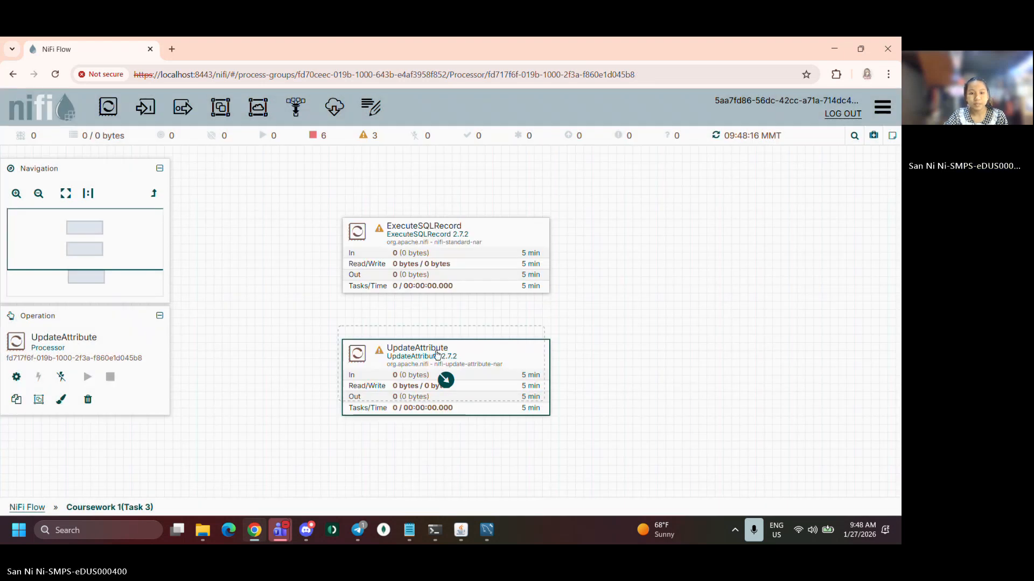
Reposition the UpdateAttribute and PutFile processors on the canvas
mouse_move(438, 366)
left_mouse_down()
mouse_move(434, 341)
mouse_move(432, 358)
left_mouse_up()
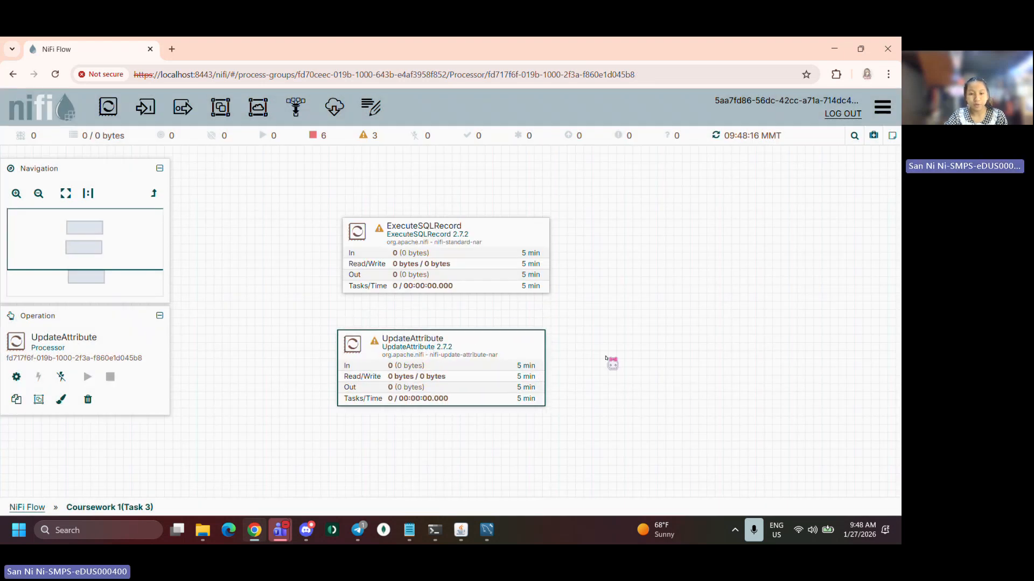
left_click_drag(612, 363, 608, 298)
left_click_drag(538, 456, 508, 411)
Open the PutFile processor's Directory property for editing
double_click(490, 412)
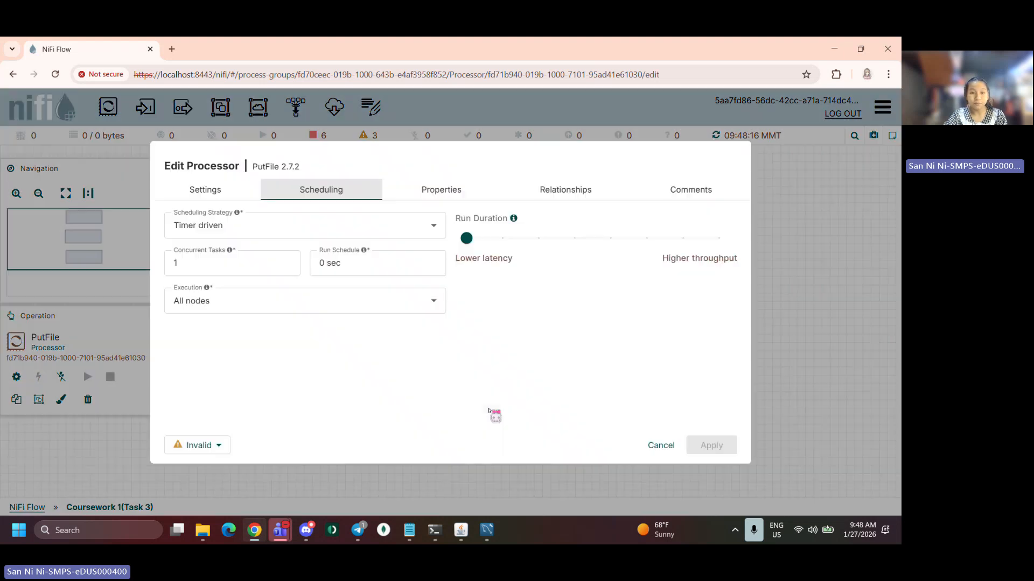
left_click(423, 195)
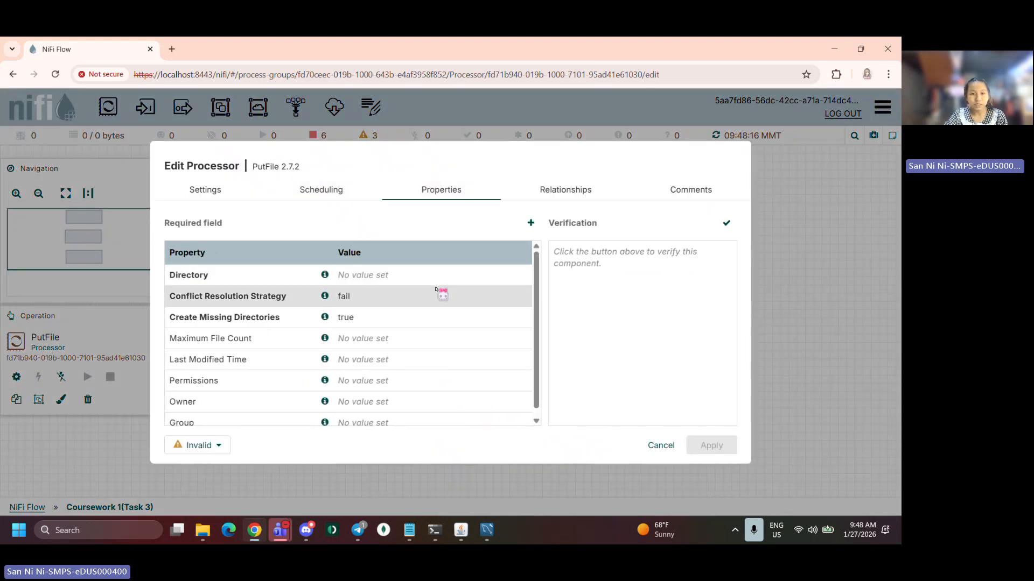
left_click(419, 274)
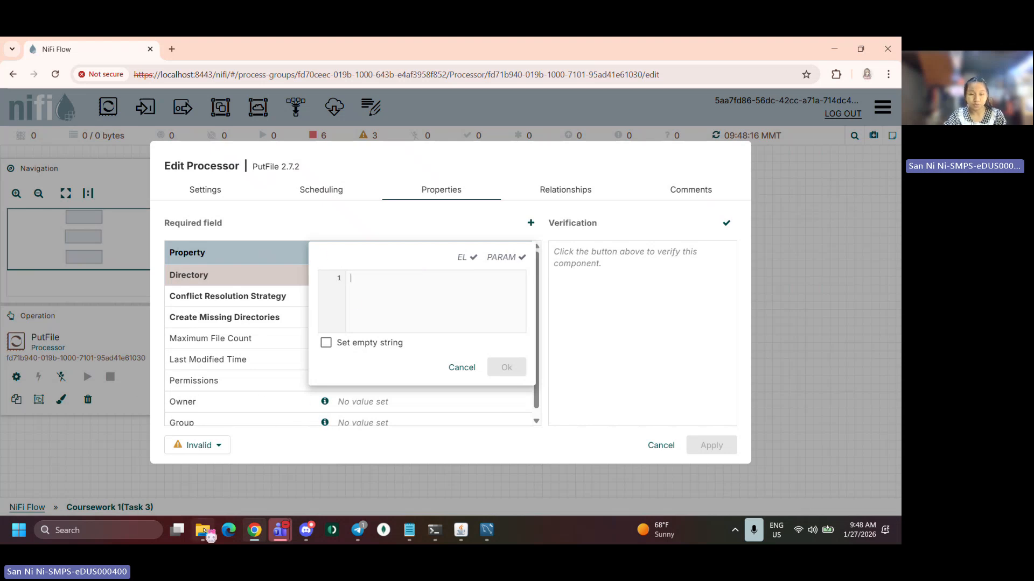
Browse File Explorer to C:\Programming\M3 UOR\Data Engineering and copy that folder path
mouse_move(204, 531)
left_click(204, 450)
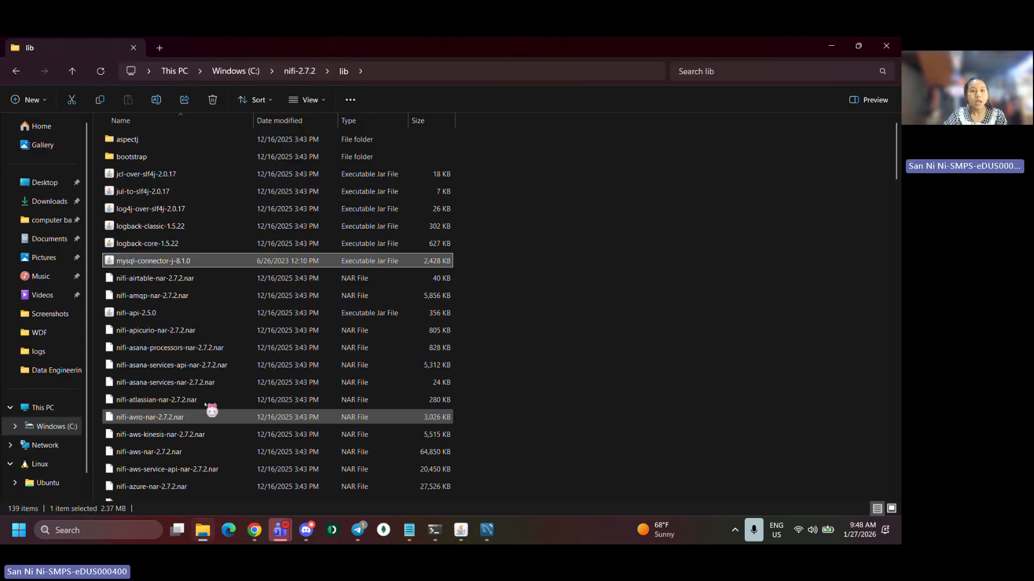
left_click(226, 72)
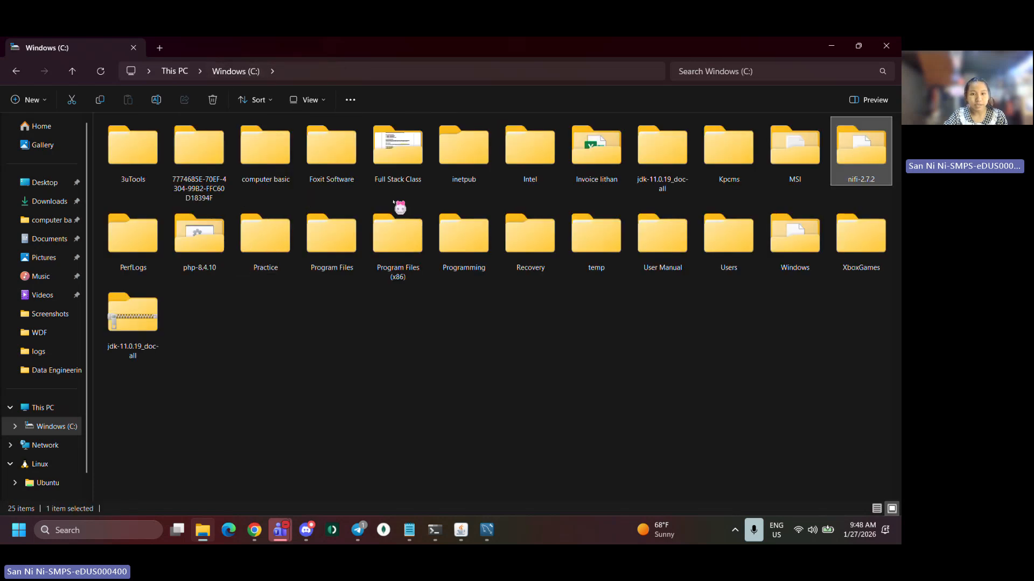
left_click(444, 261)
double_click(442, 260)
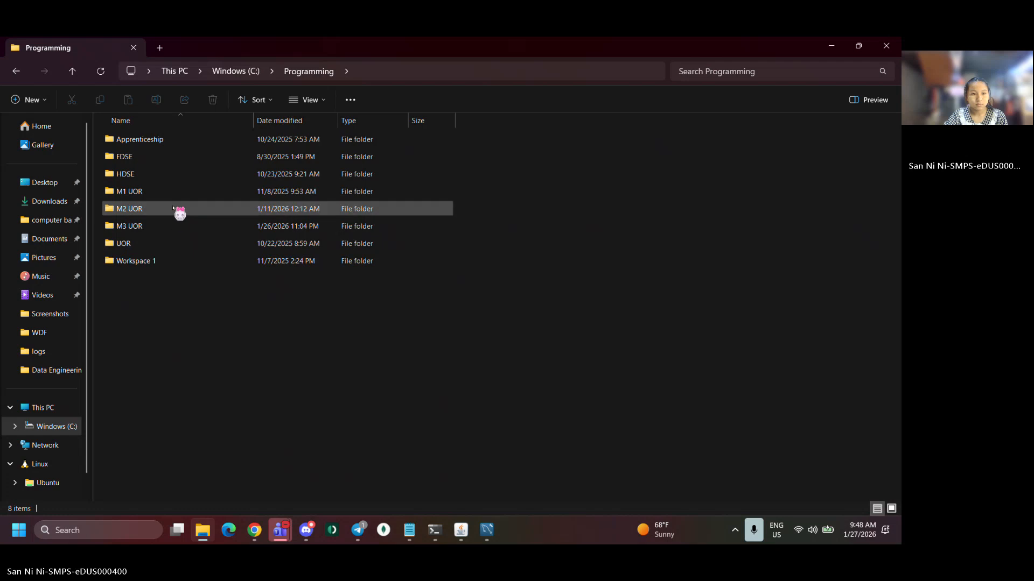
double_click(172, 231)
double_click(183, 140)
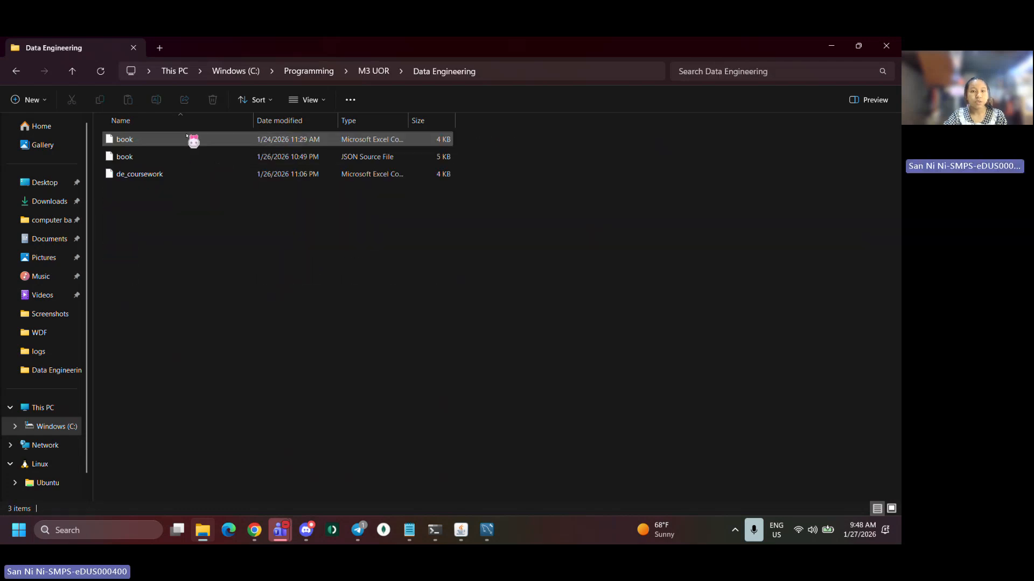
left_click(493, 76)
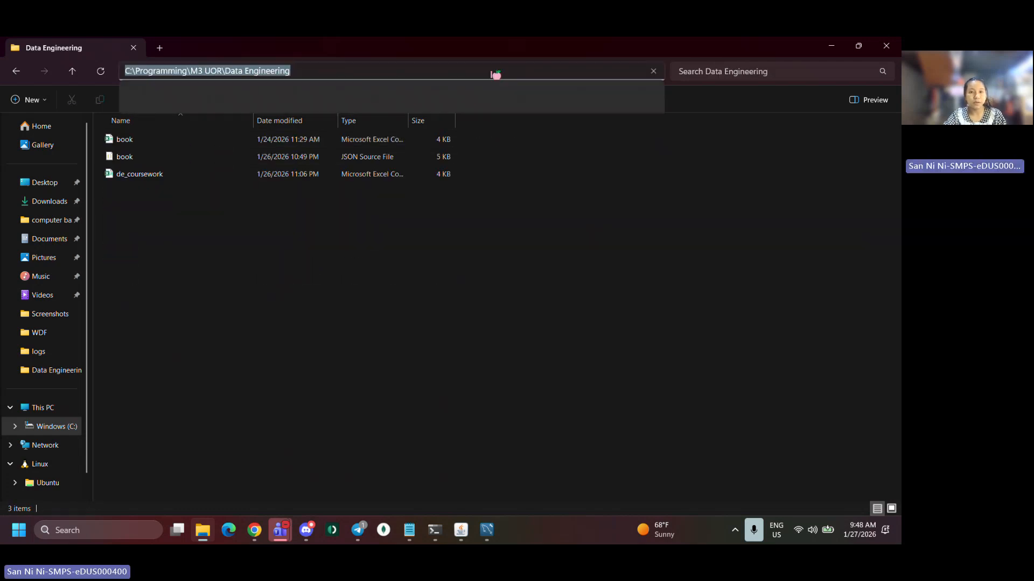
left_click(213, 346)
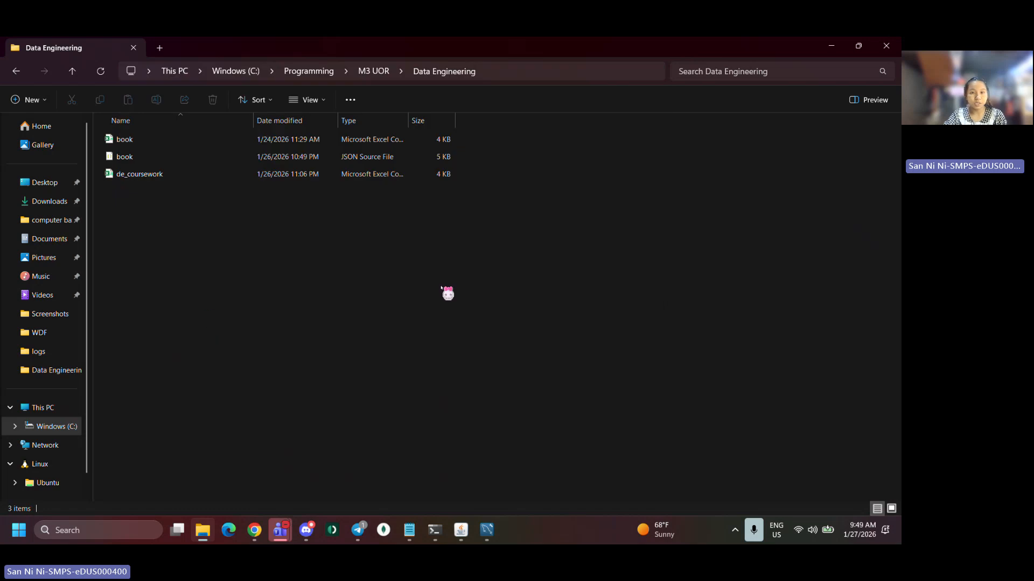
left_click(499, 75)
key("ctrl+c")
Set PutFile's Directory property to the copied C:\Programming\M3 UOR\Data Engineering path
key("alt+Tab")
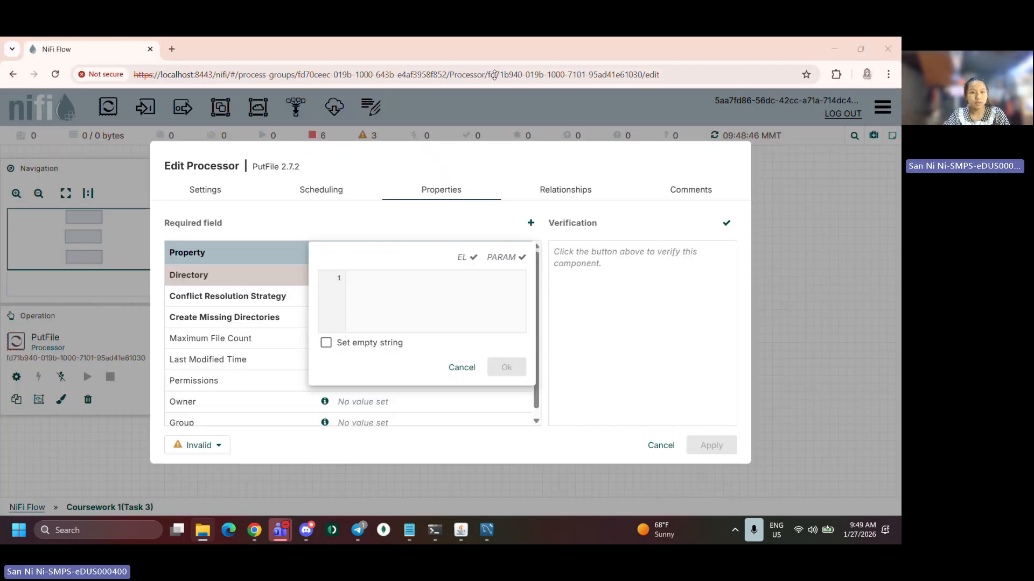
key("ctrl+v")
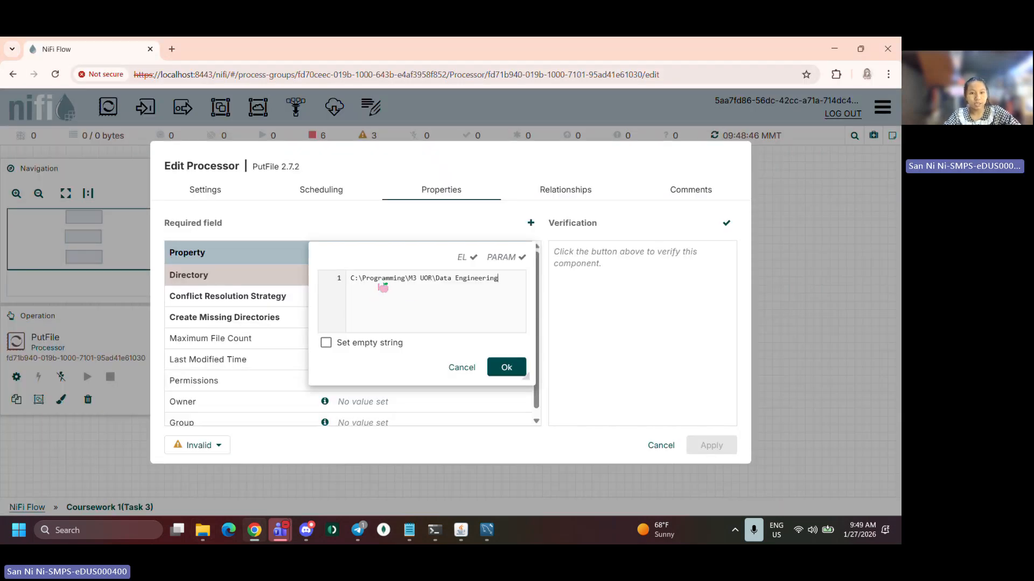
left_click(497, 370)
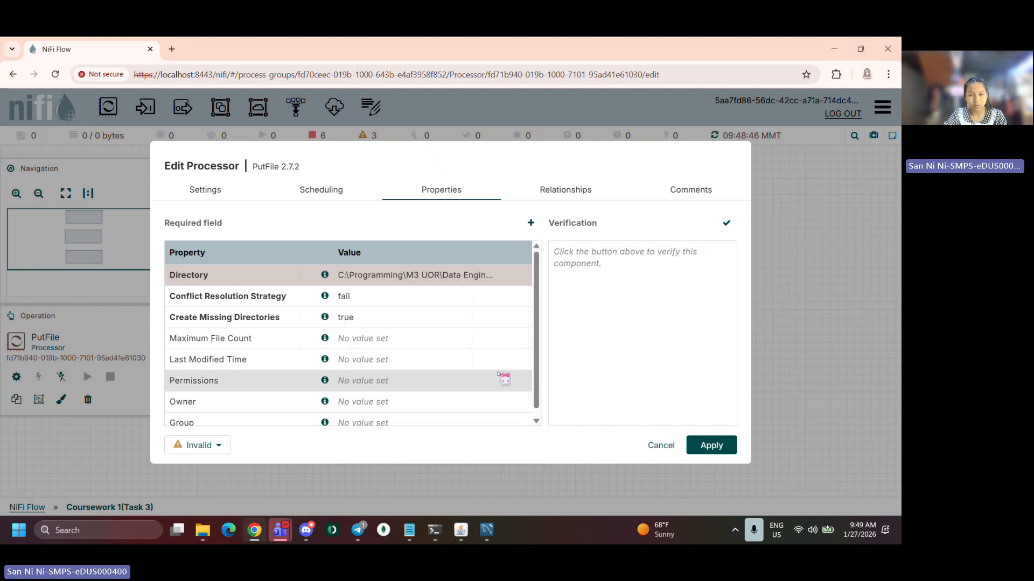
Set PutFile's Conflict Resolution Strategy to replace and apply the processor settings
left_click(370, 301)
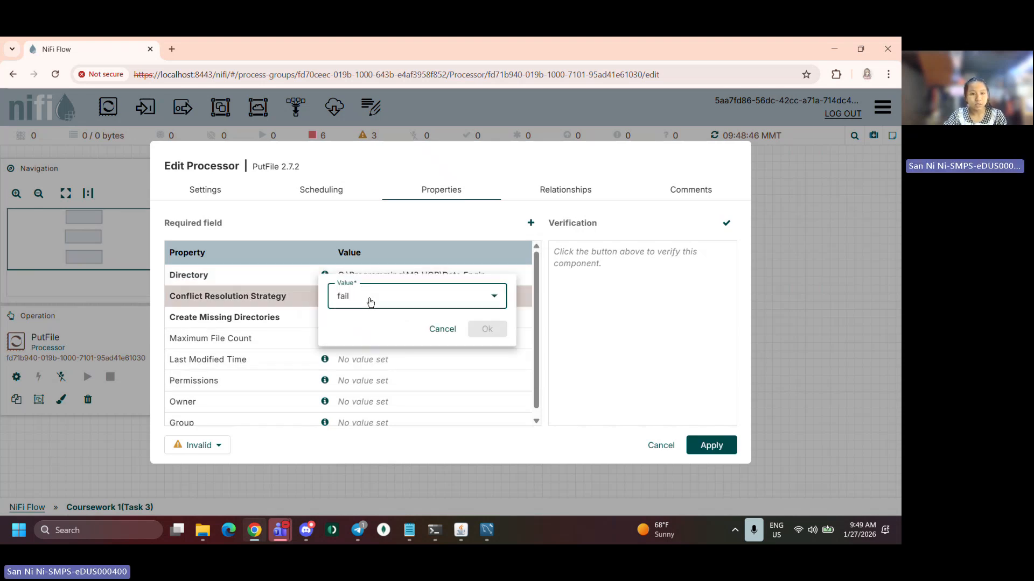
left_click(500, 303)
left_click(462, 327)
left_click(487, 329)
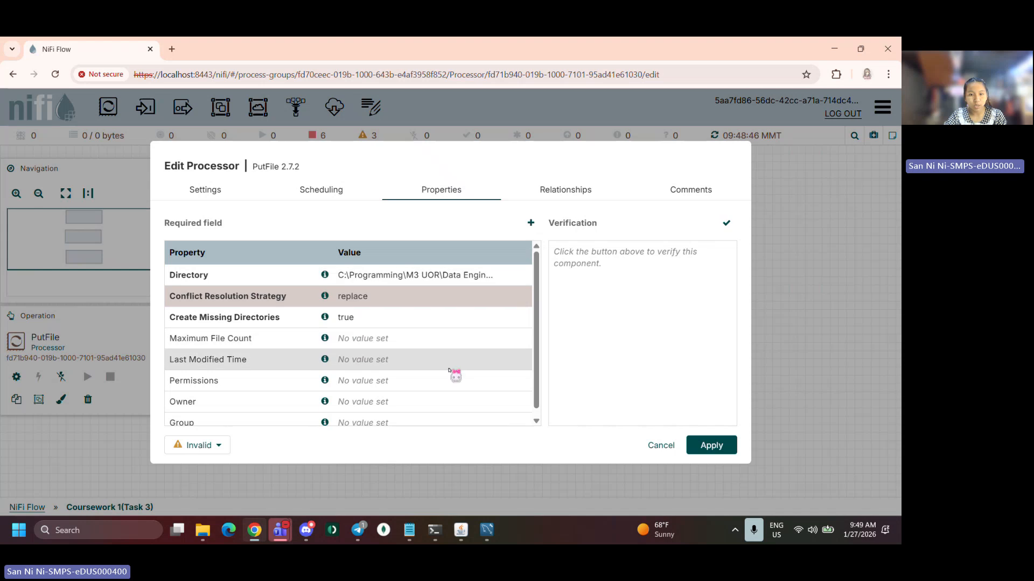
scroll(427, 376, "down", 1)
left_click(712, 444)
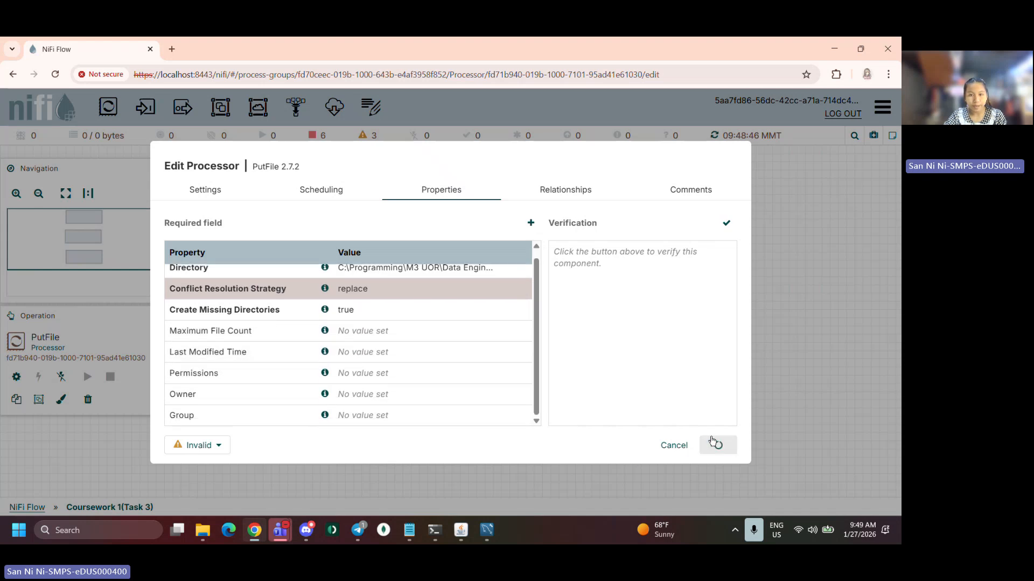
Enable the CSVRecordSetWriter controller service used as ExecuteSQLRecord's Record Writer, then close the processor dialog
double_click(438, 196)
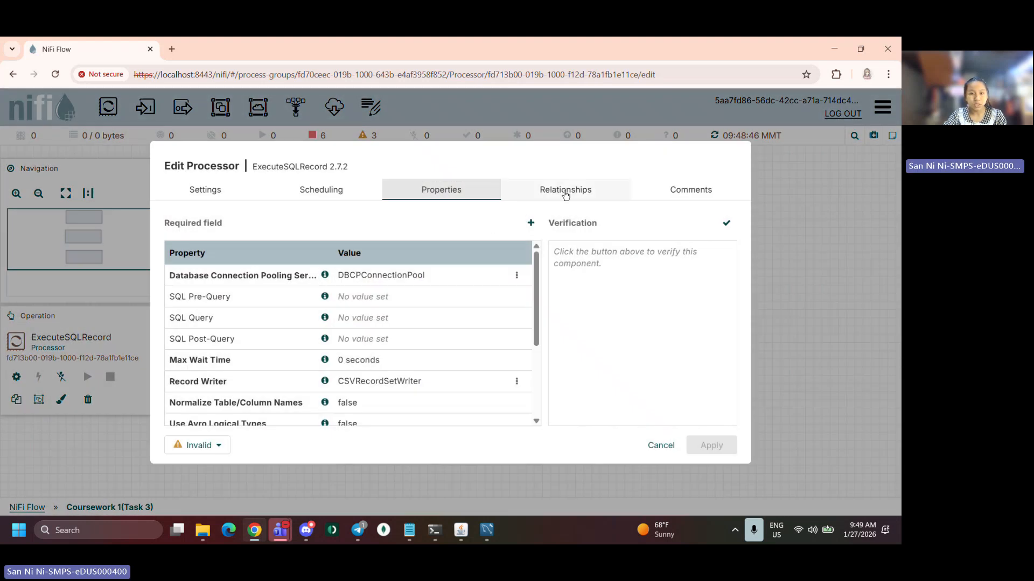
scroll(480, 344, "down", 1)
left_click(516, 325)
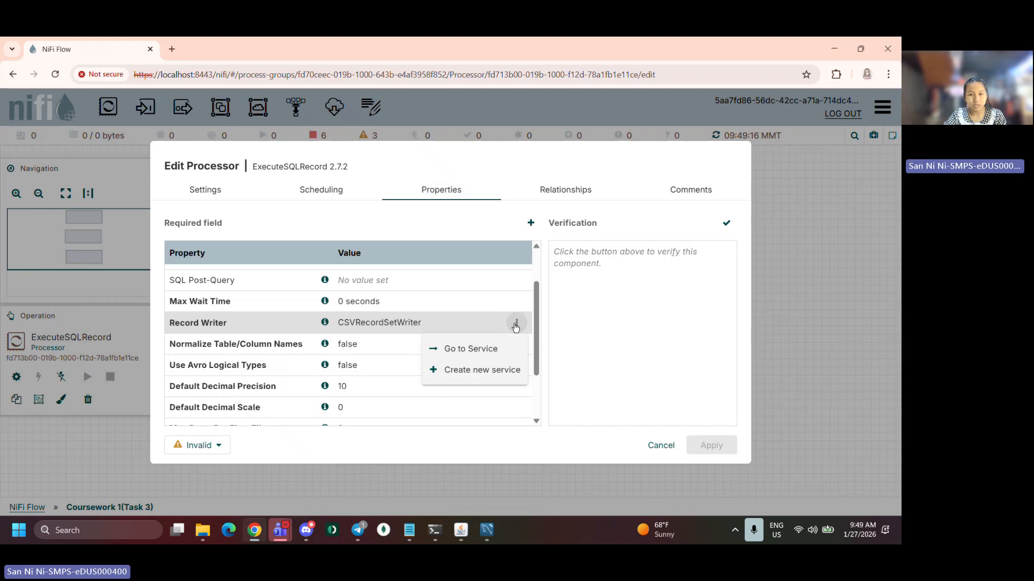
left_click(491, 349)
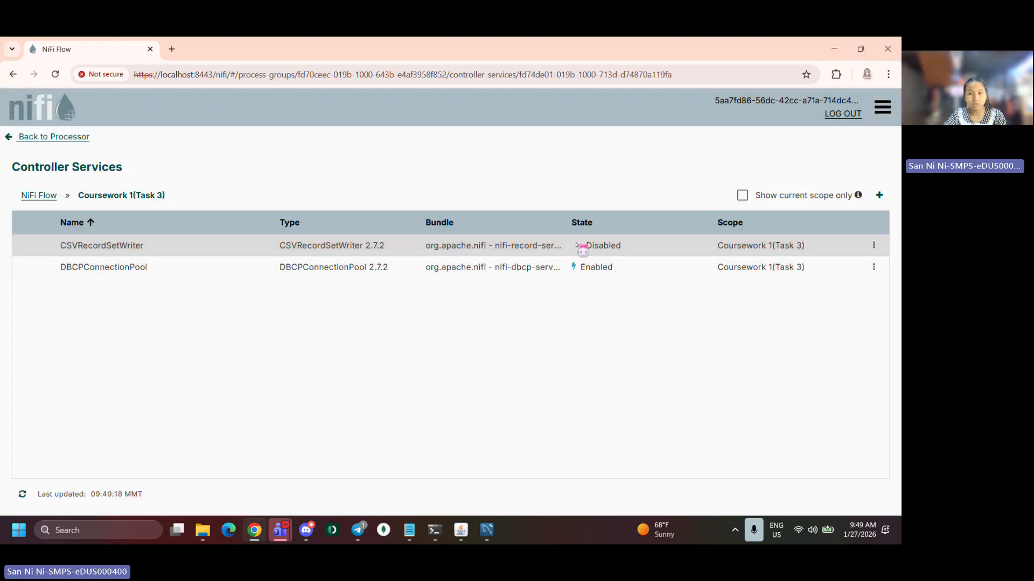
left_click(874, 247)
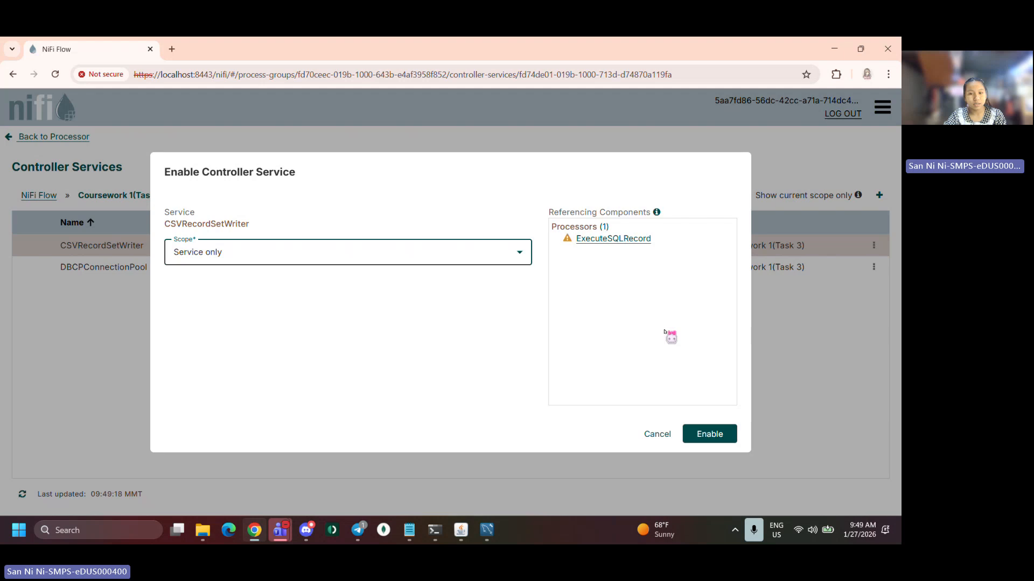
left_click(711, 432)
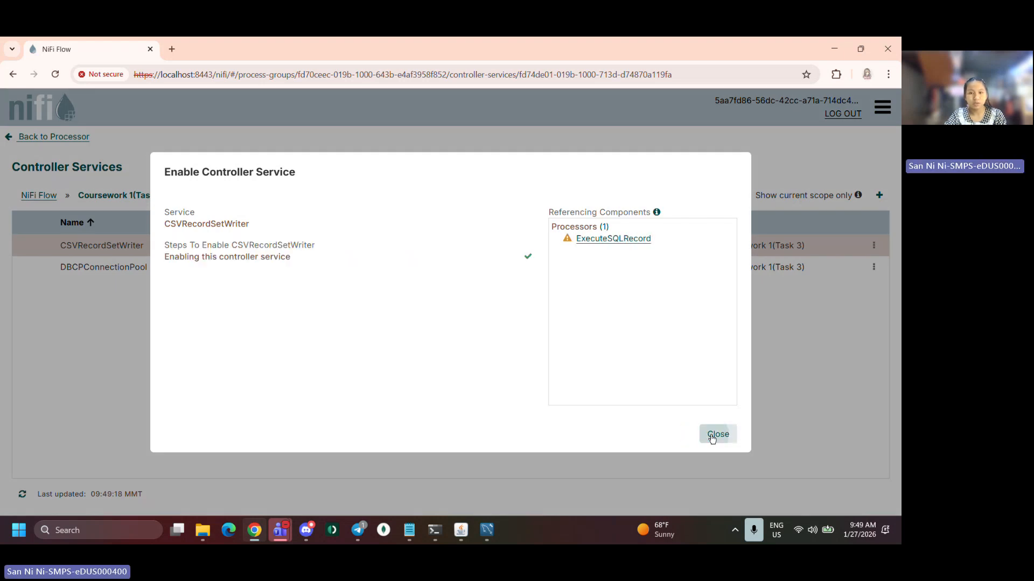
left_click(711, 434)
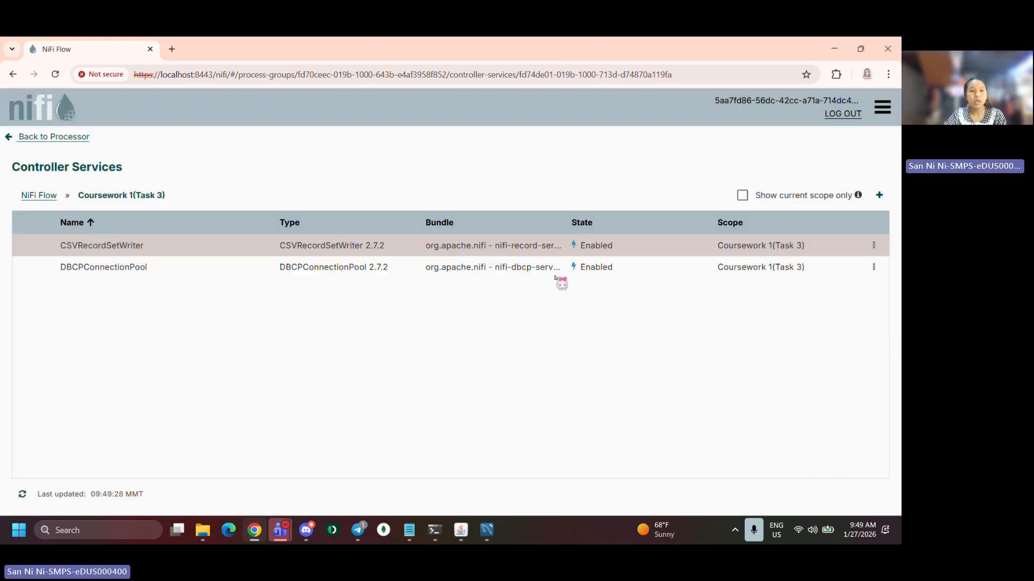
left_click(36, 136)
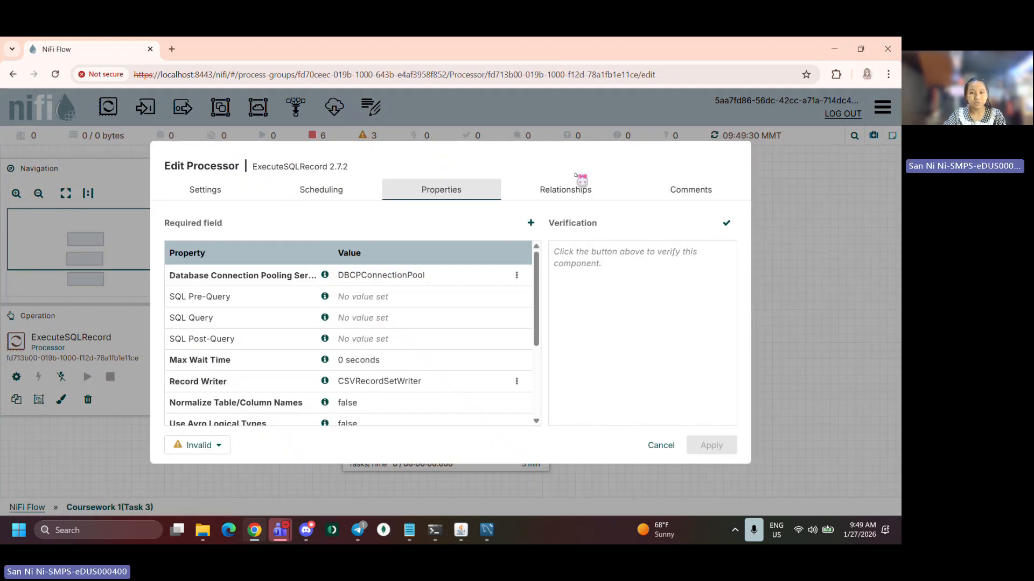
left_click(666, 451)
Connect ExecuteSQLRecord to UpdateAttribute using the success relationship
left_click_drag(478, 314, 464, 248)
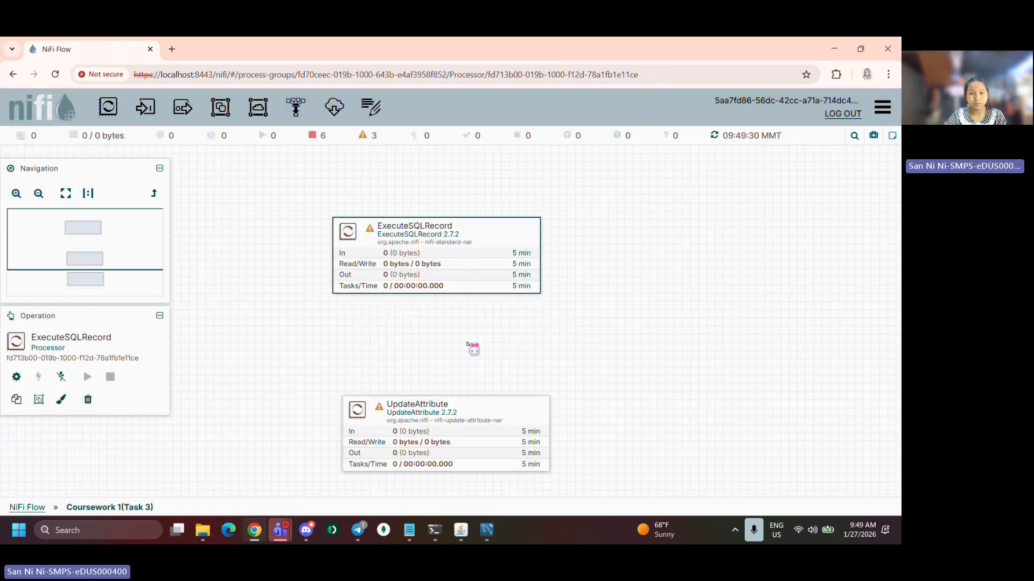
left_click(443, 433)
left_click_drag(455, 414, 450, 385)
left_click_drag(435, 259, 437, 375)
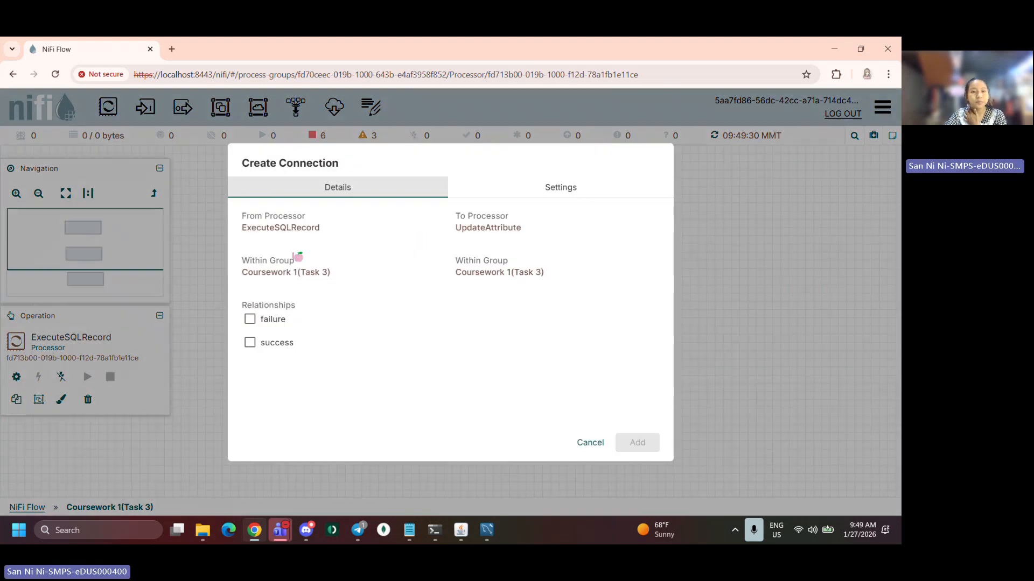
left_click(250, 342)
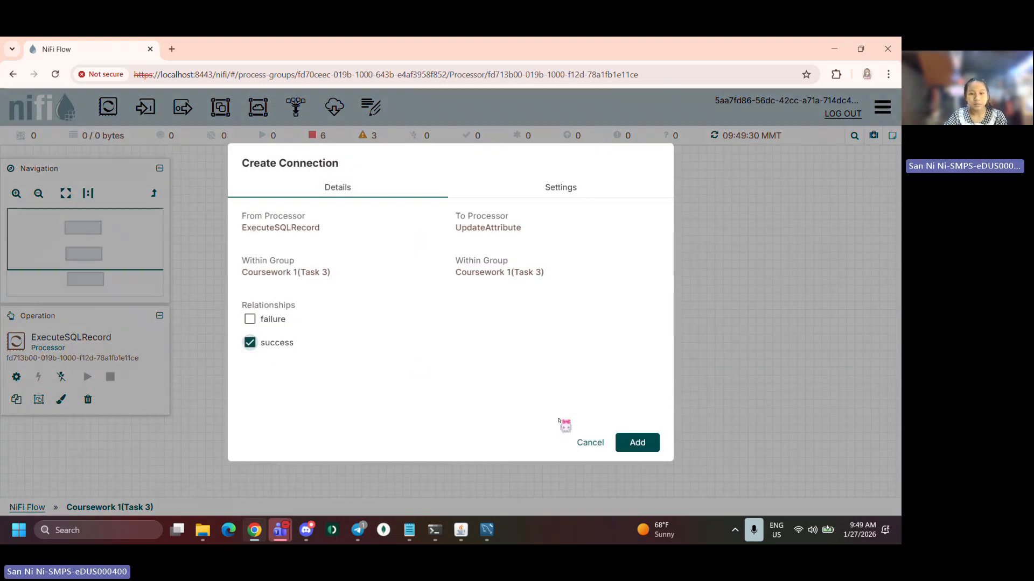
left_click(649, 443)
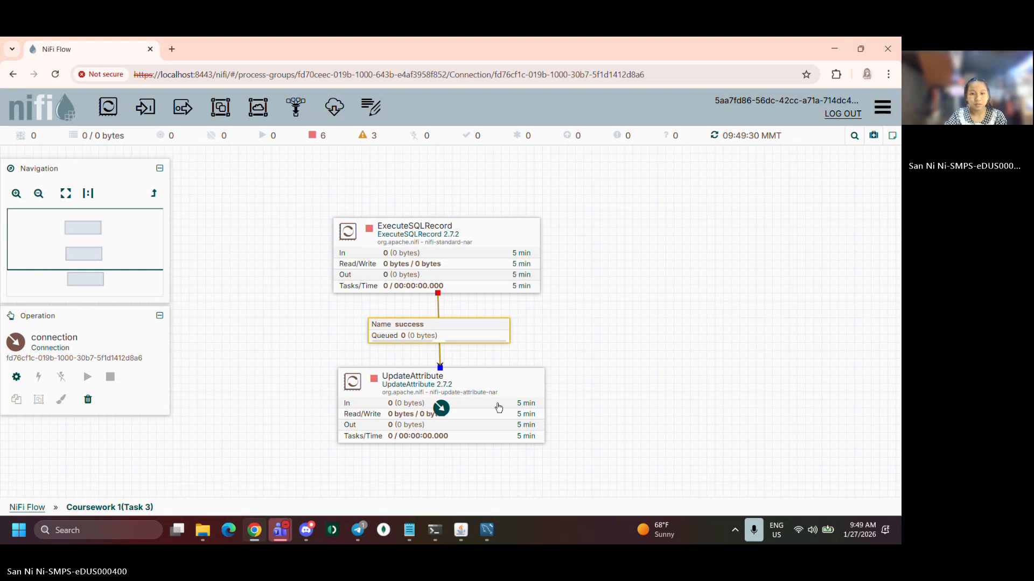
Connect UpdateAttribute to PutFile using the success relationship
left_click(512, 392)
scroll(578, 350, "down", 1)
scroll(577, 350, "up", 1)
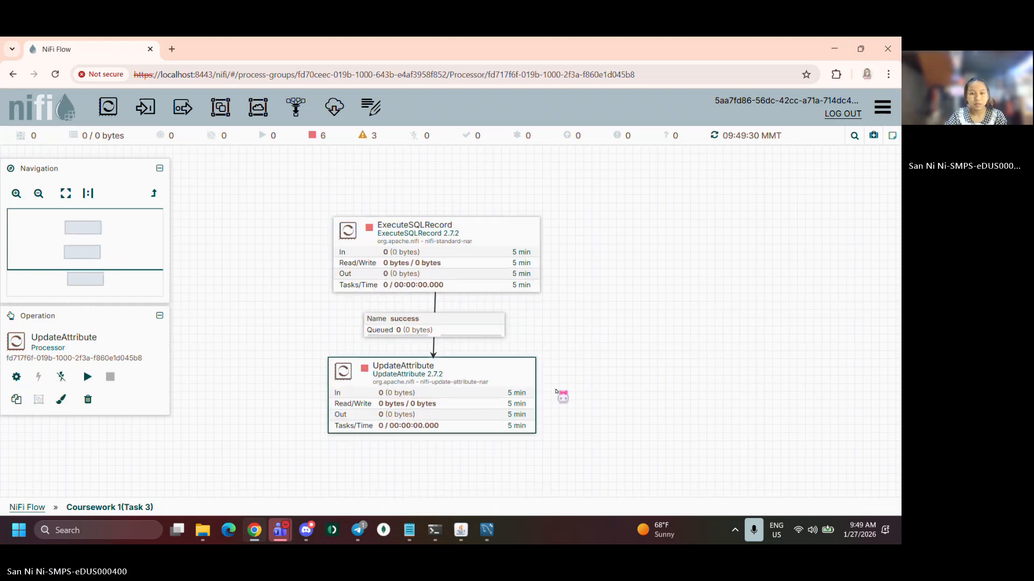
left_click_drag(558, 398, 540, 337)
left_click_drag(483, 469, 457, 433)
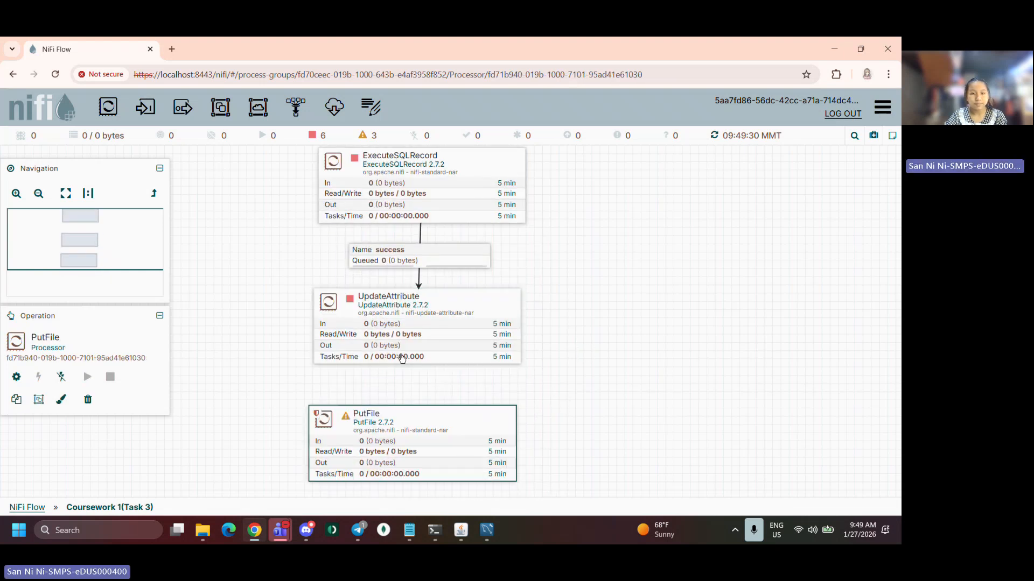
left_click_drag(415, 327, 423, 419)
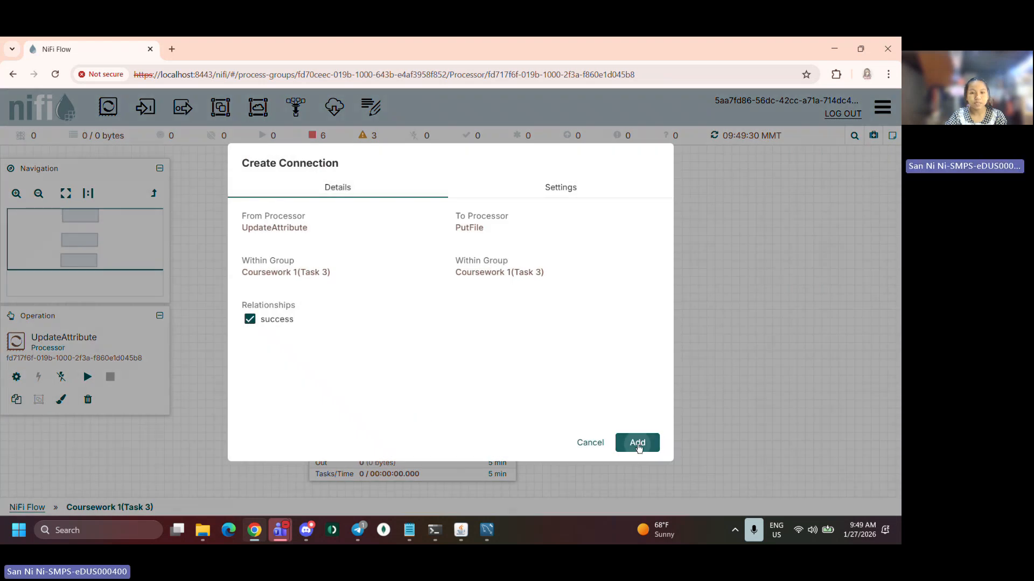
left_click(638, 445)
left_click(477, 329)
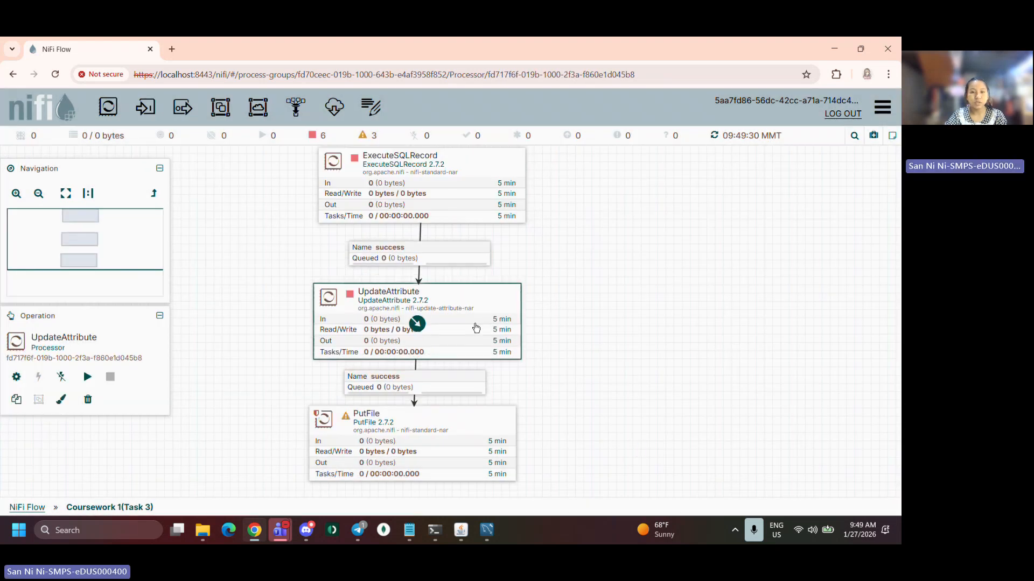
Start the ExecuteSQLRecord processor
scroll(317, 222, "up", 1)
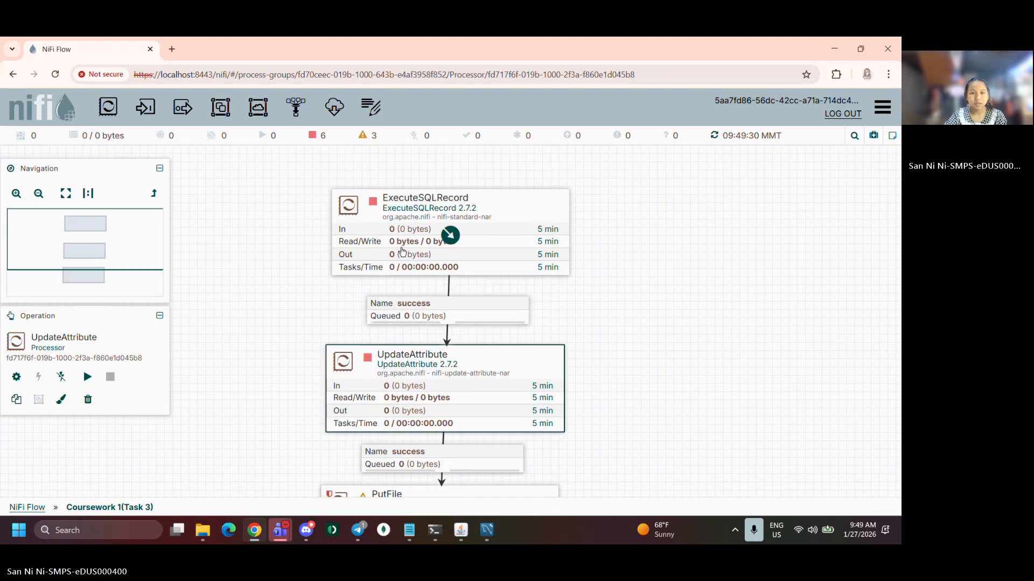
right_click(450, 234)
left_click(440, 277)
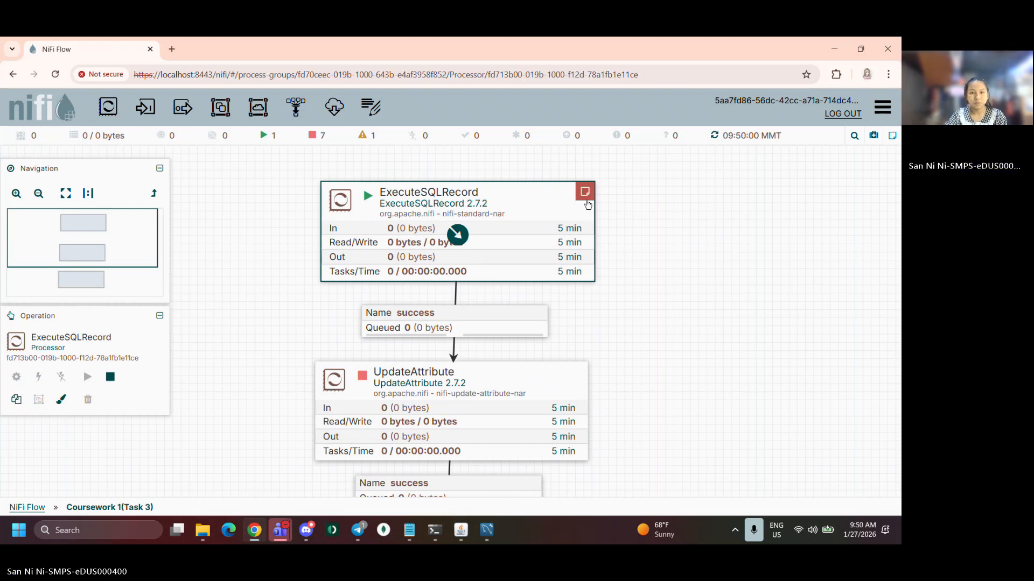
mouse_move(585, 192)
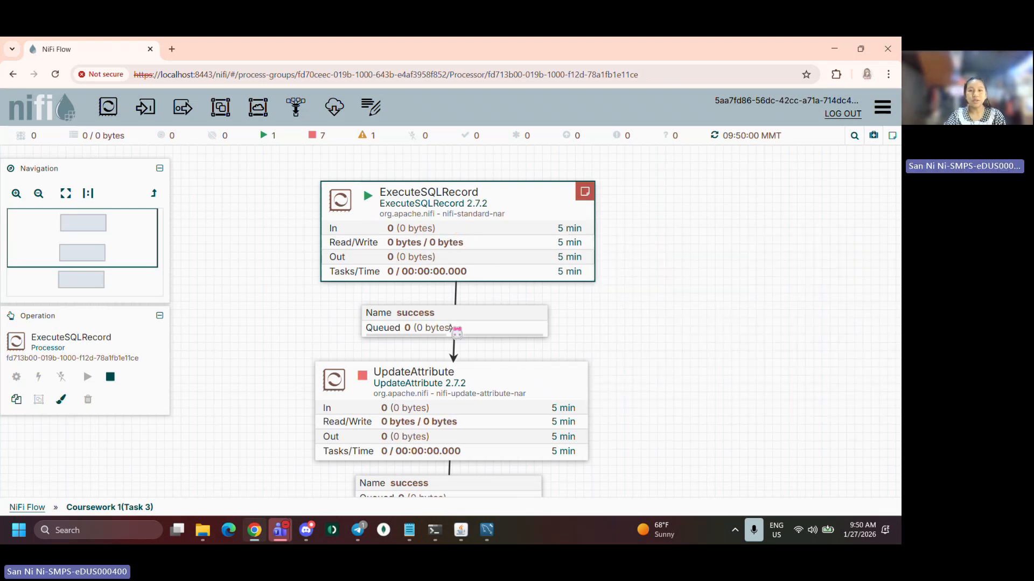
Open the running ExecuteSQLRecord processor's details and view its SQL Query property
double_click(494, 247)
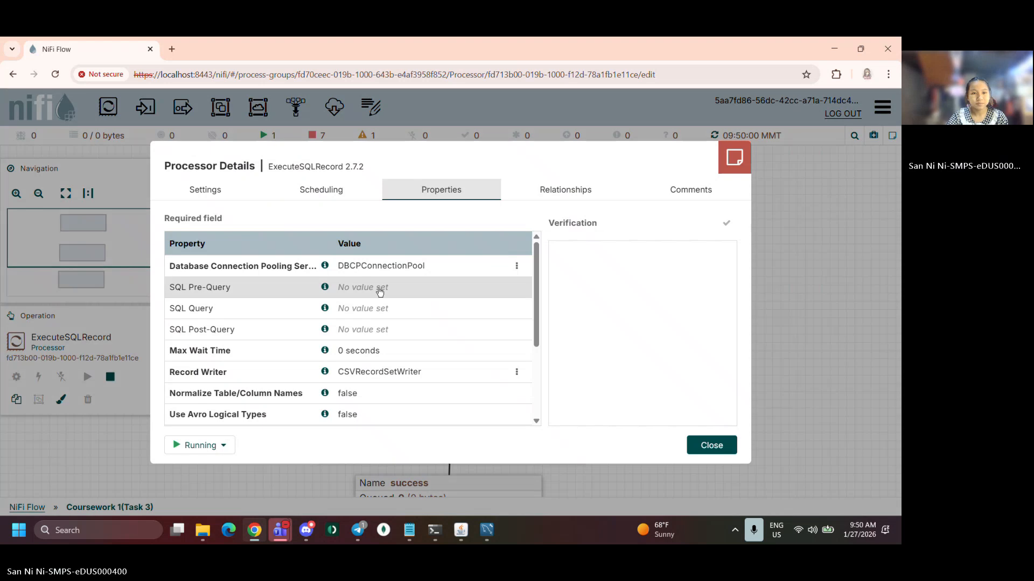
left_click(384, 309)
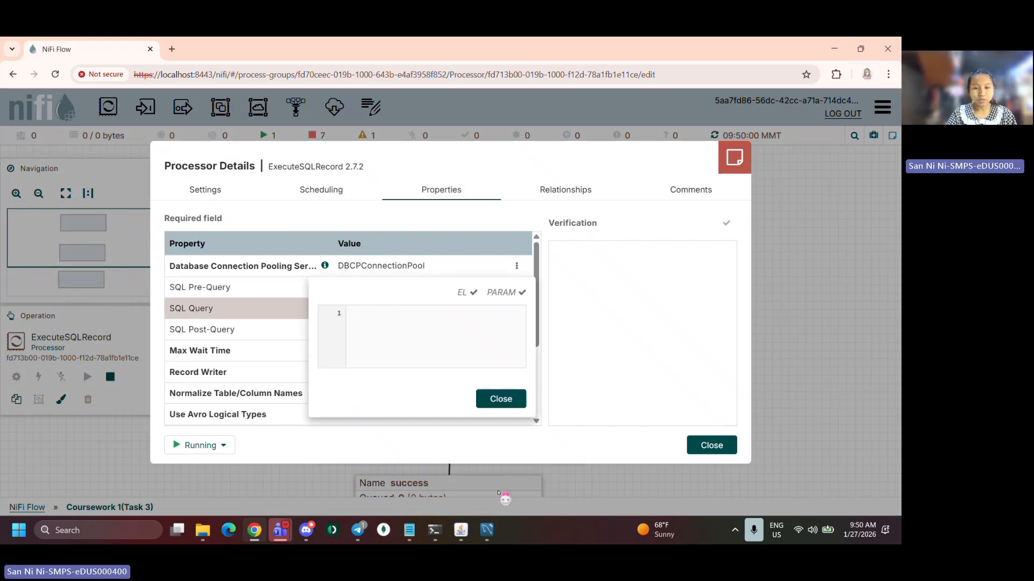
Switch to MySQL Workbench, open the data_engineering_books table query, and copy the SELECT * FROM de_coursework.data_engineering_books; statement
left_click(487, 530)
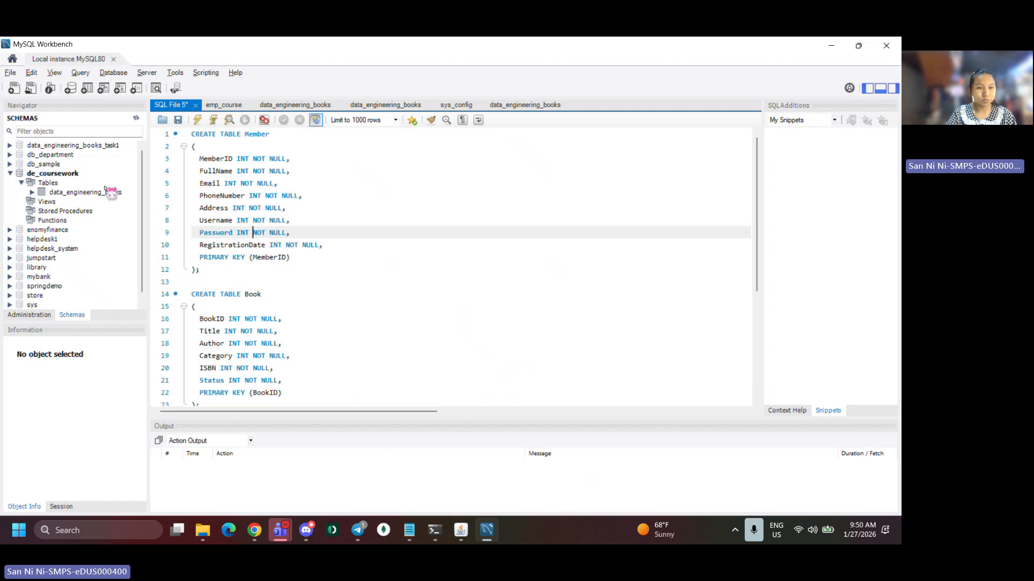
left_click(134, 192)
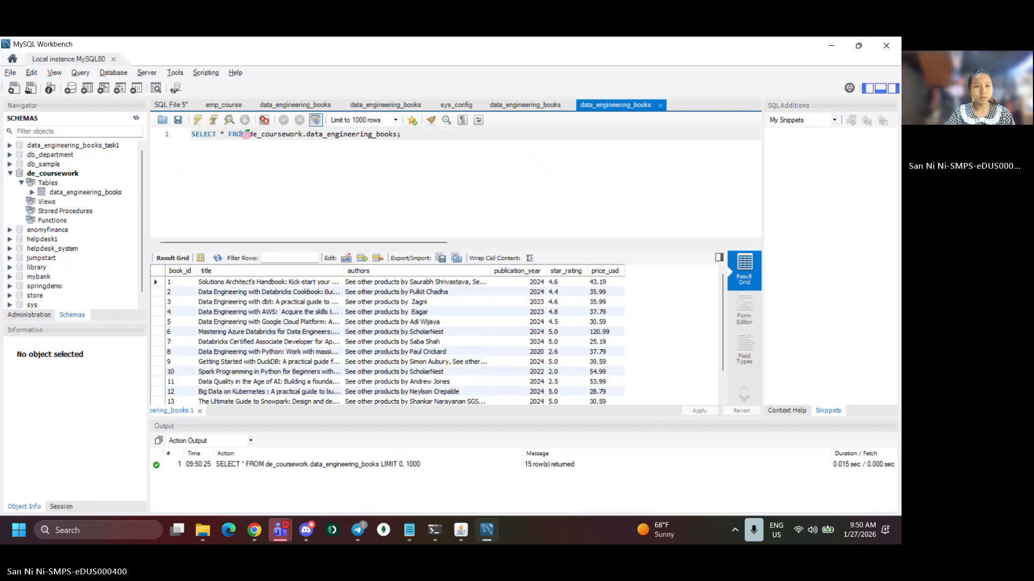
triple_click(246, 136)
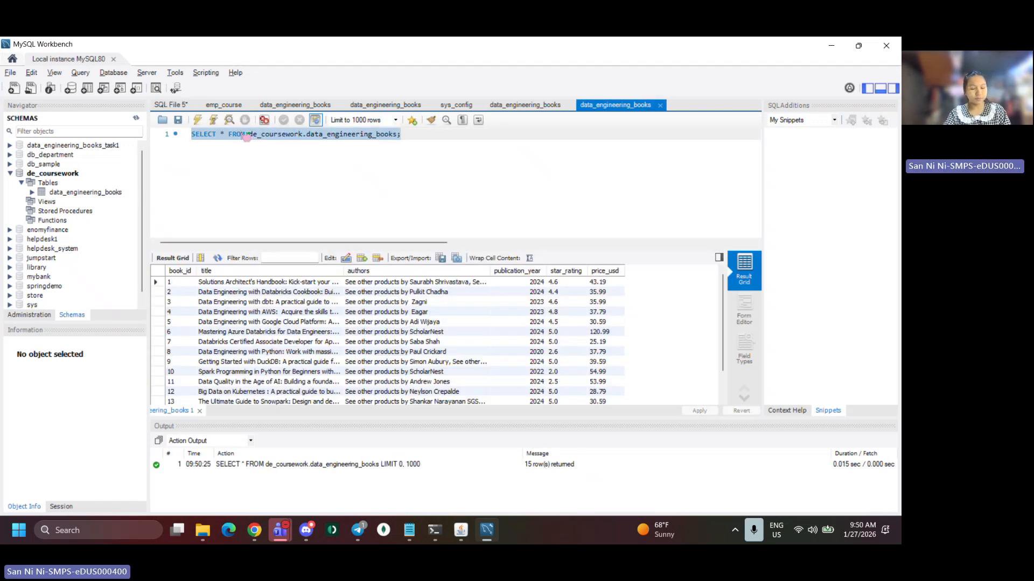
key("alt+Tab")
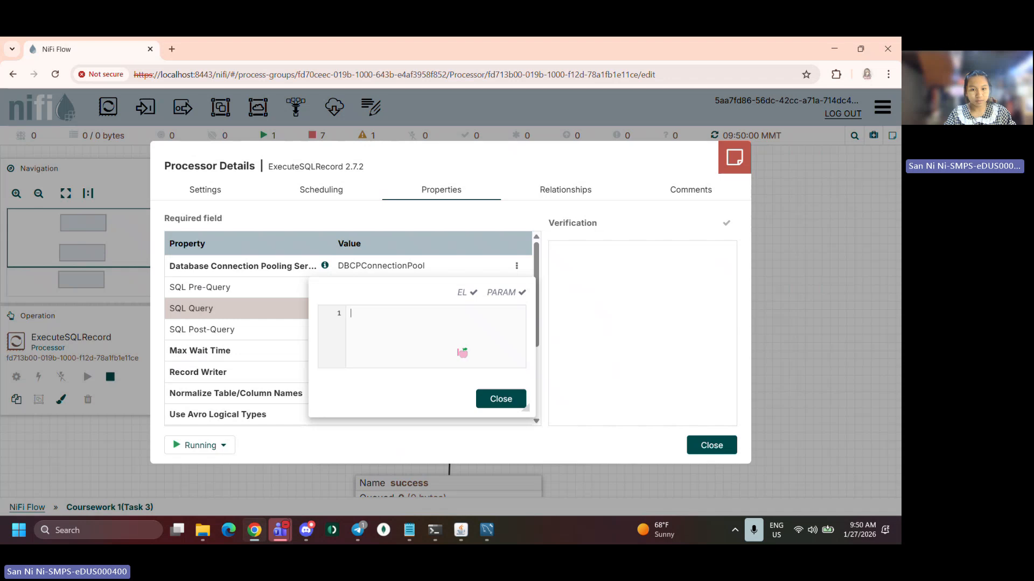
Close the processor details and stop the ExecuteSQLRecord processor
left_click(500, 399)
left_click(715, 443)
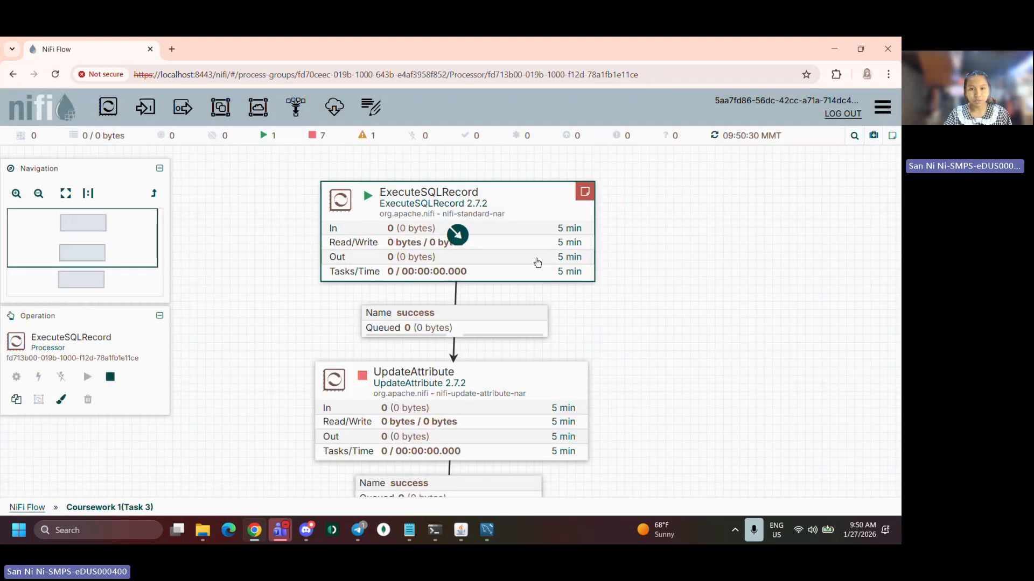
right_click(538, 261)
left_click(560, 291)
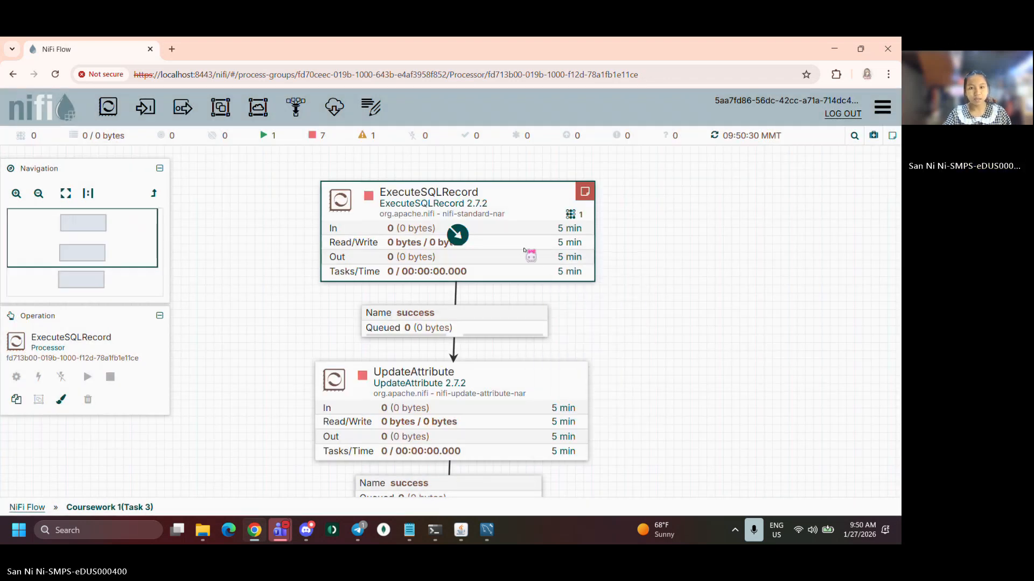
double_click(526, 261)
left_click(409, 316)
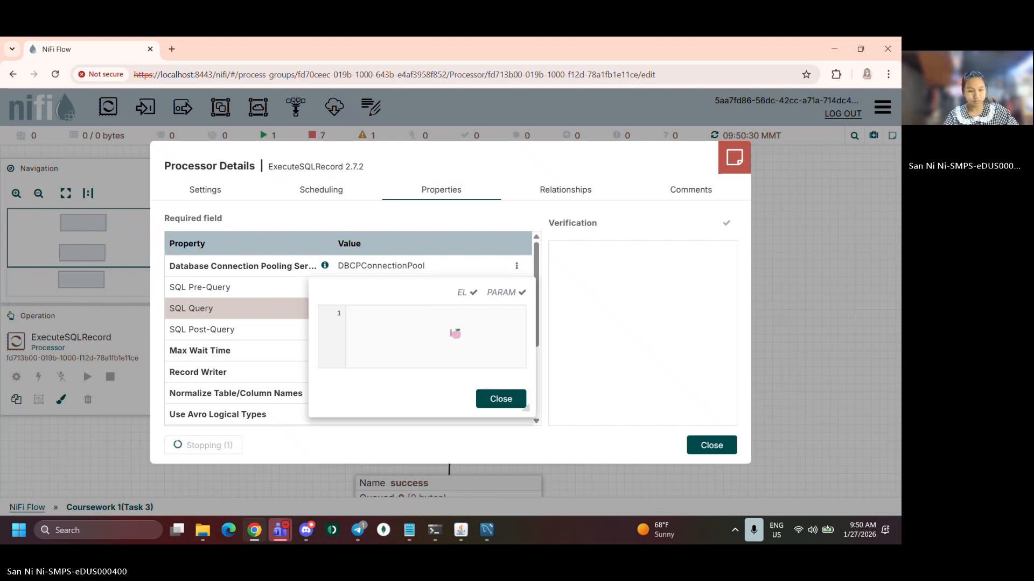
key("super+v")
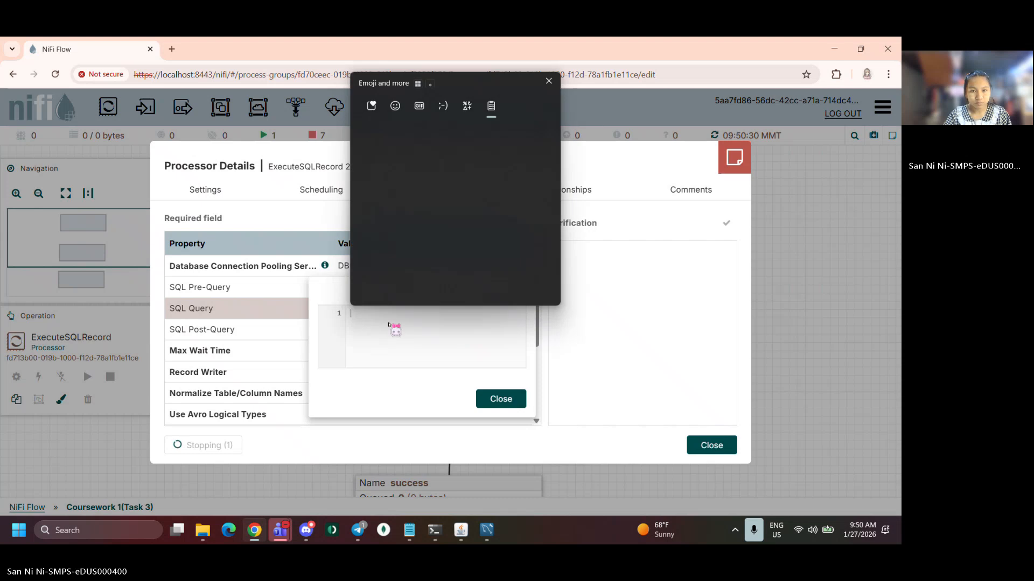
left_click(402, 185)
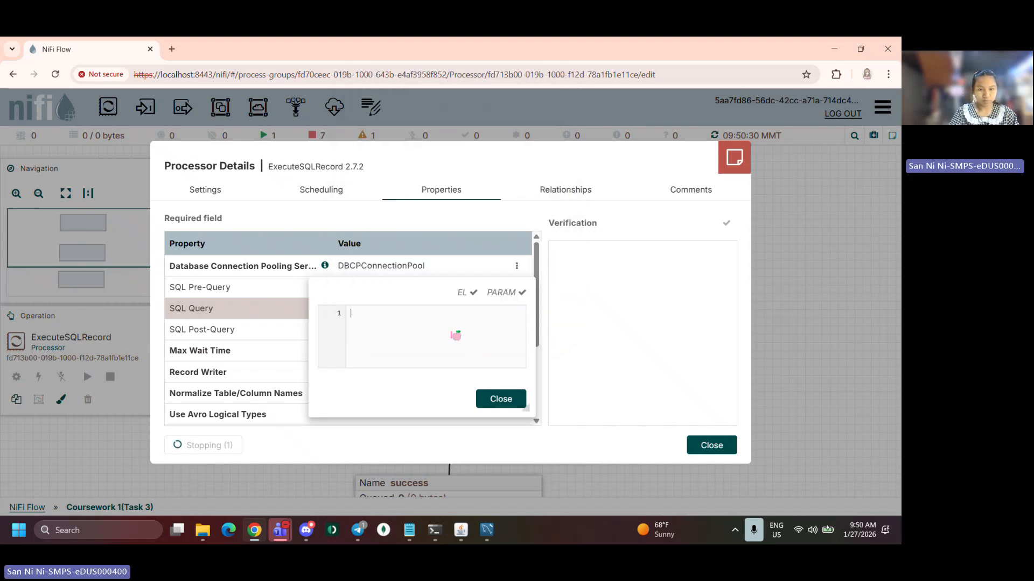
left_click(509, 399)
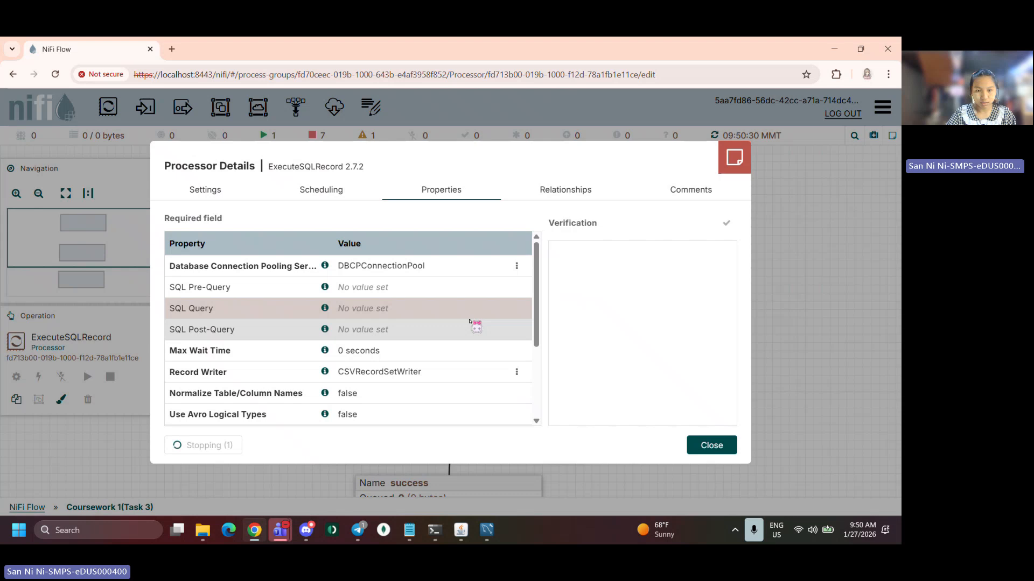
Set ExecuteSQLRecord's SQL Query to SELECT * FROM de_coursework.data_engineering_books; and apply the change
left_click(350, 309)
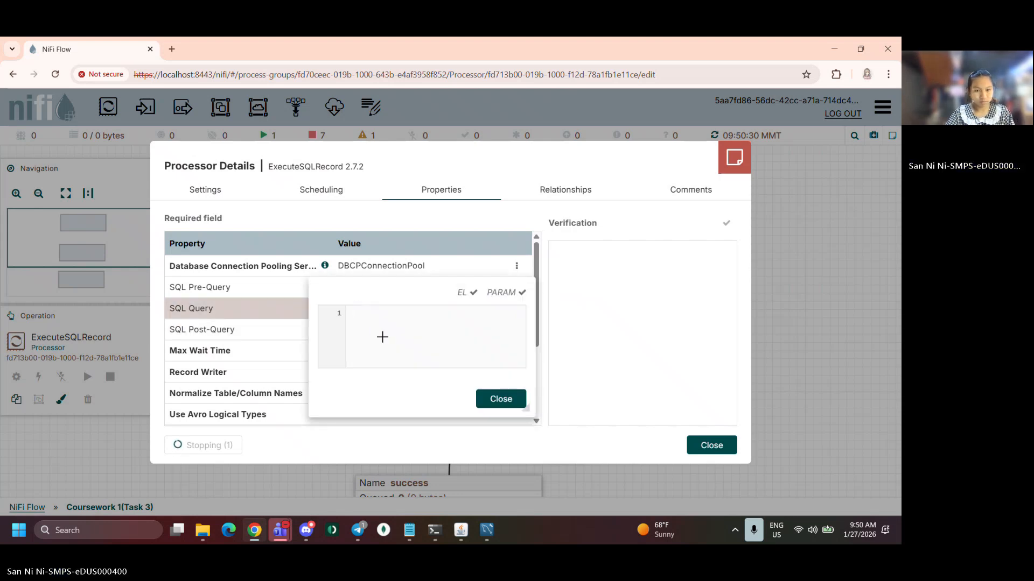
key("alt+Tab")
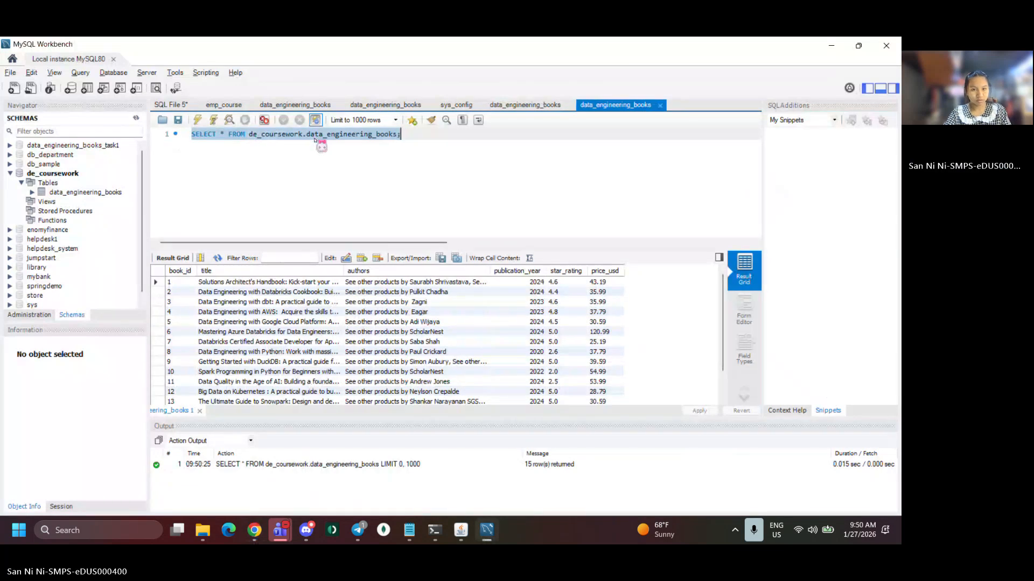
key("alt+Tab")
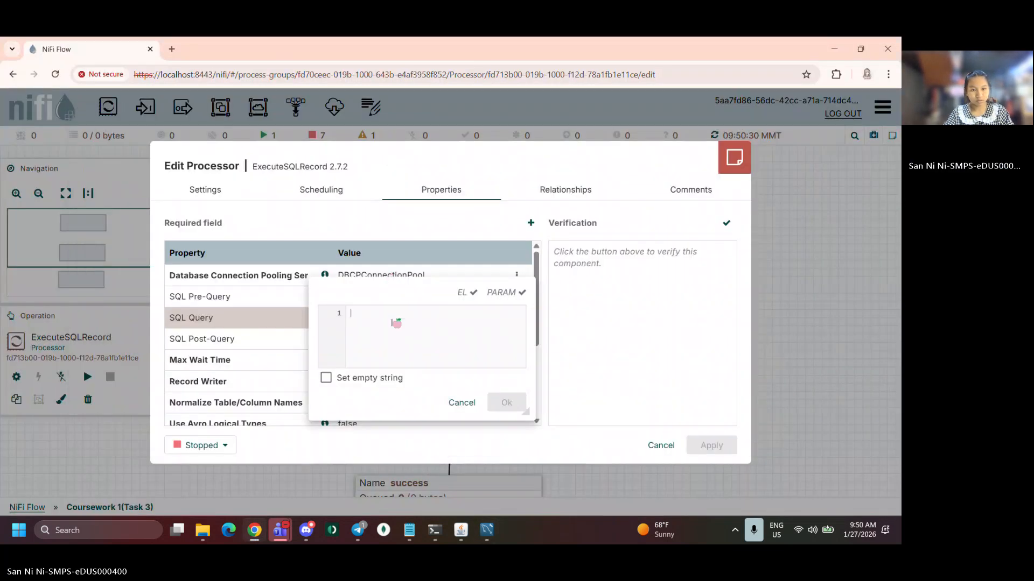
type("SELECT * FROM de_coursework.data_engineering_books;")
left_click(506, 403)
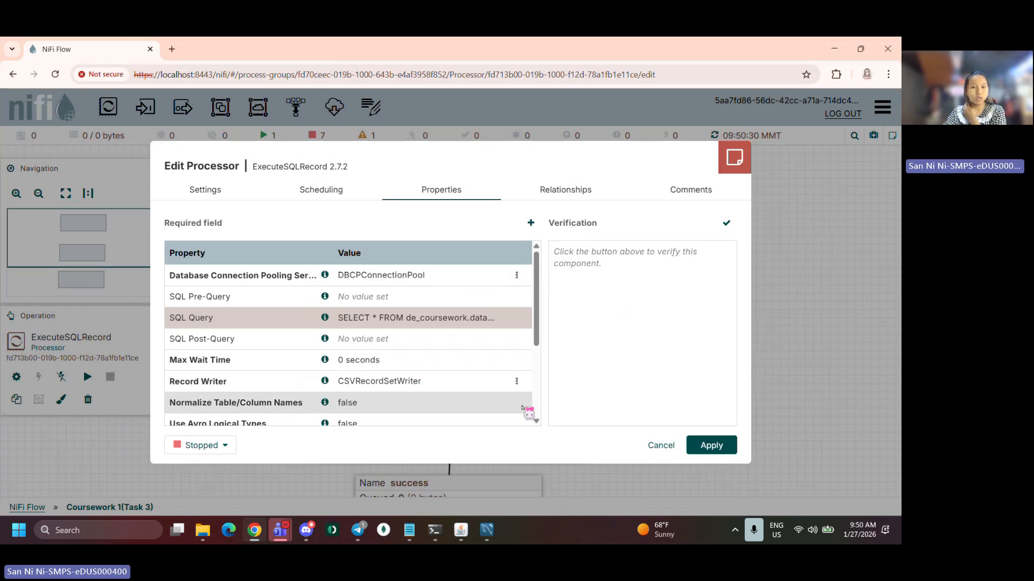
left_click(709, 446)
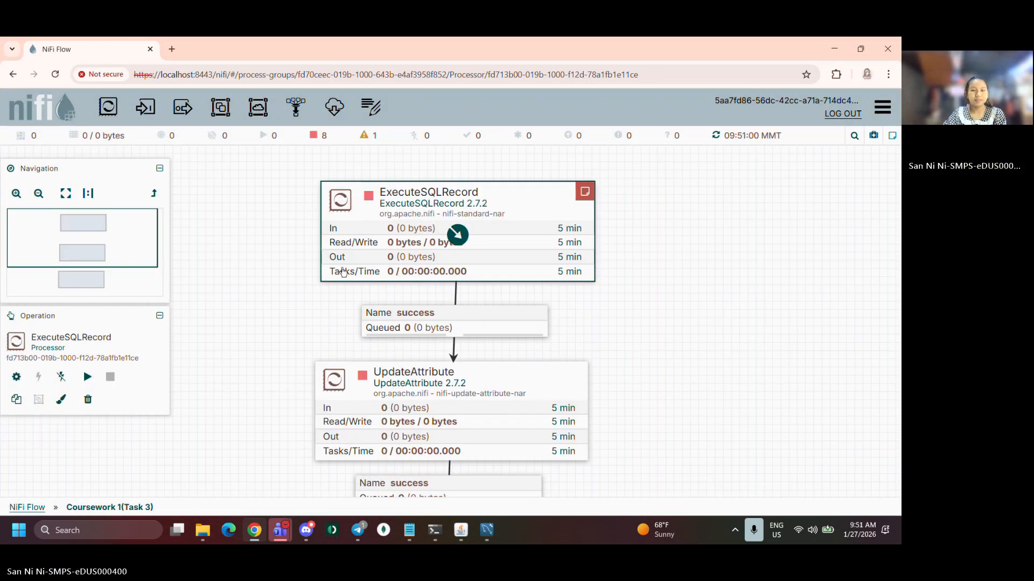
Start the ExecuteSQLRecord processor
right_click(359, 256)
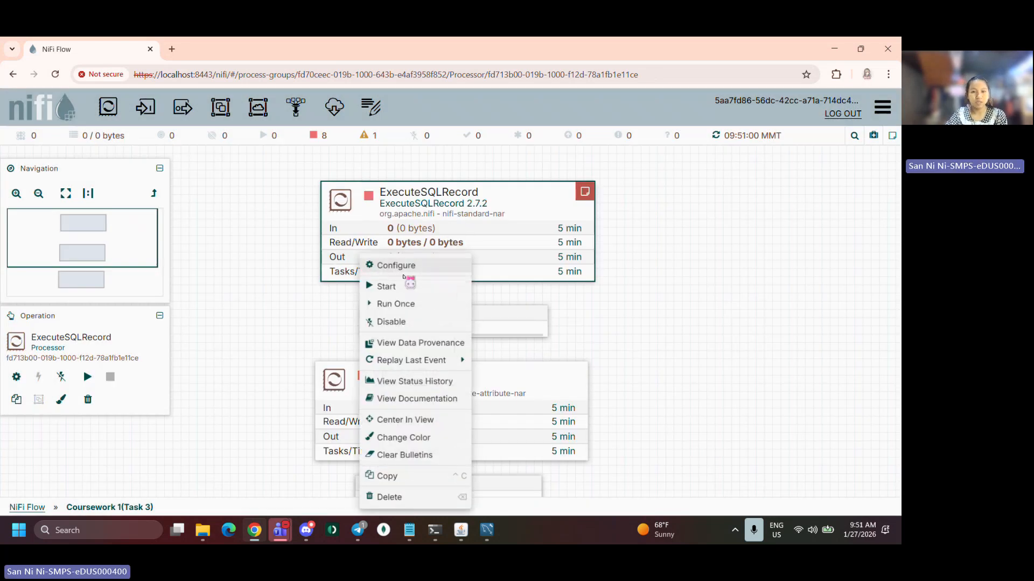
left_click(406, 285)
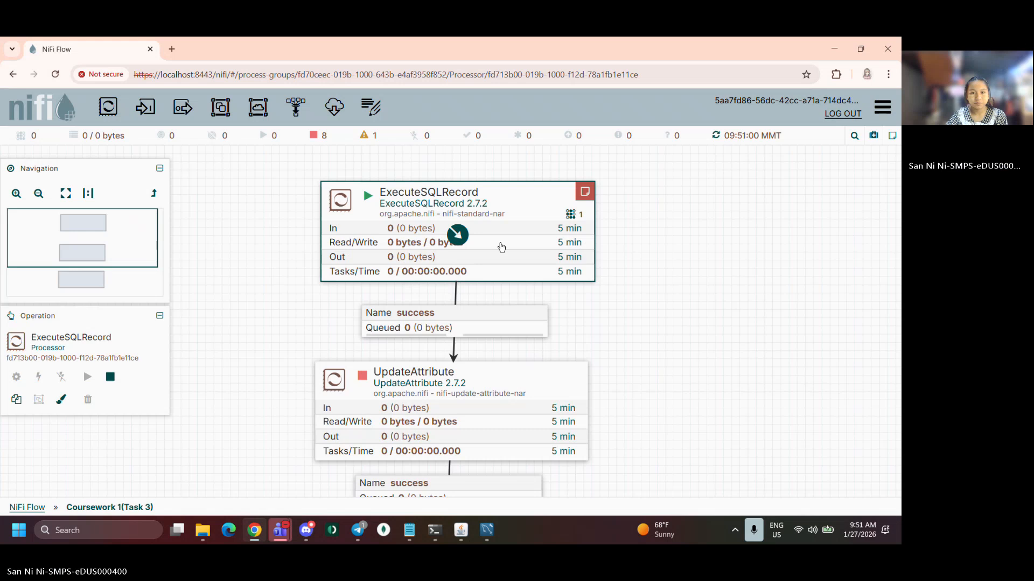
left_click_drag(551, 251, 550, 250)
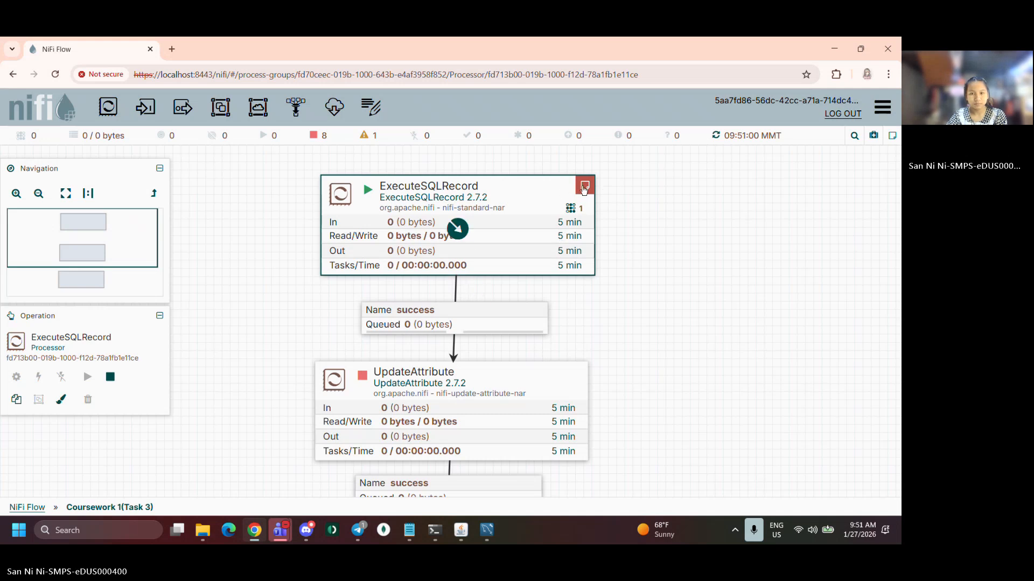
Review the error bulletins reported on the ExecuteSQLRecord processor
mouse_move(584, 189)
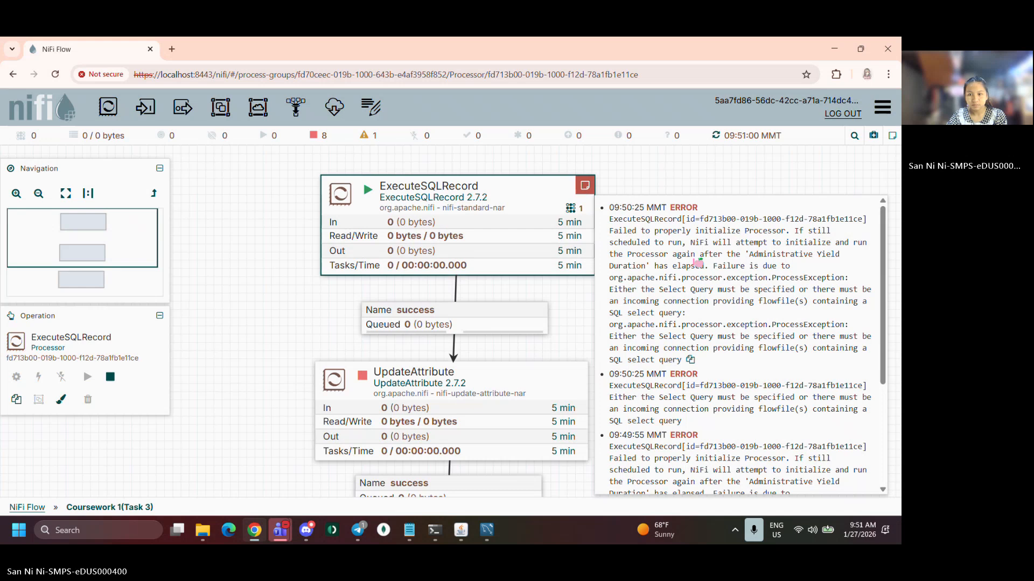
scroll(698, 298, "down", 5)
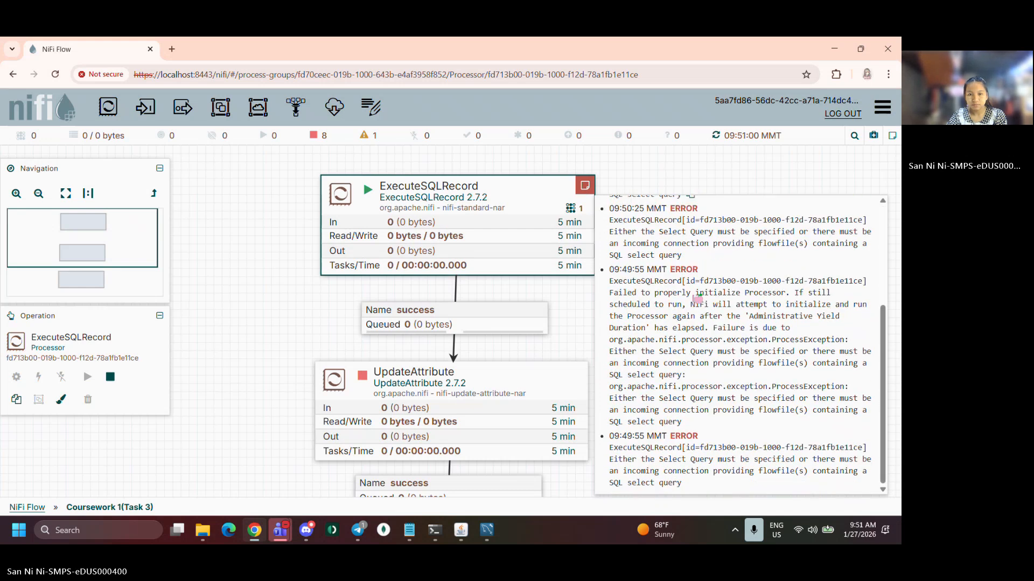
scroll(698, 298, "up", 4)
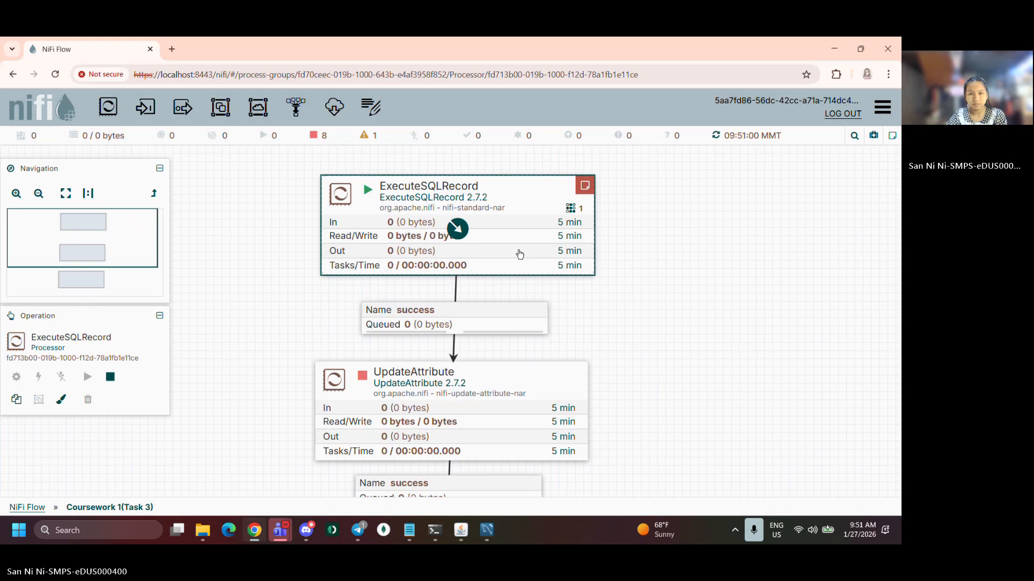
left_click_drag(488, 240, 504, 241)
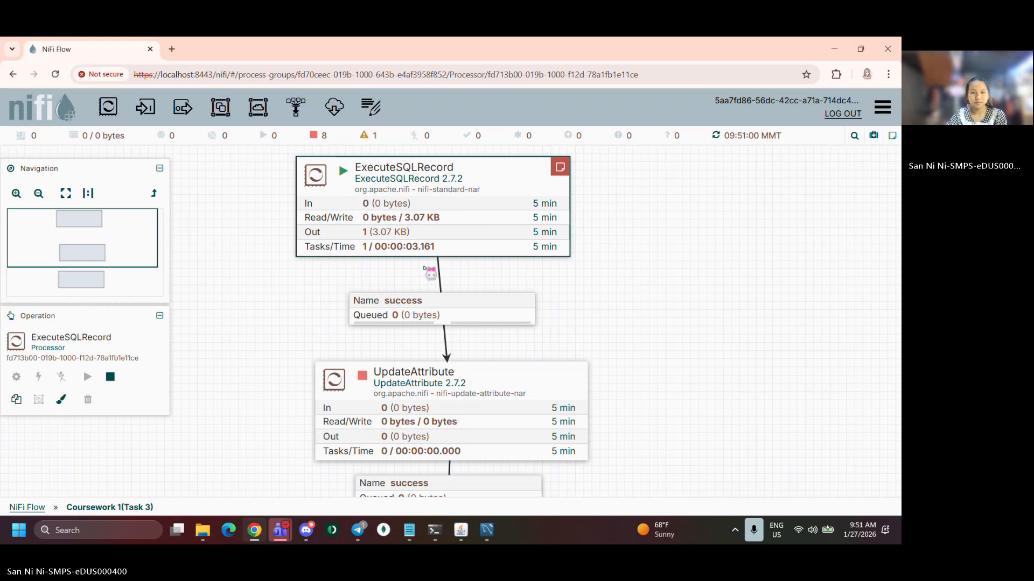
Start the UpdateAttribute processor
left_click(450, 413)
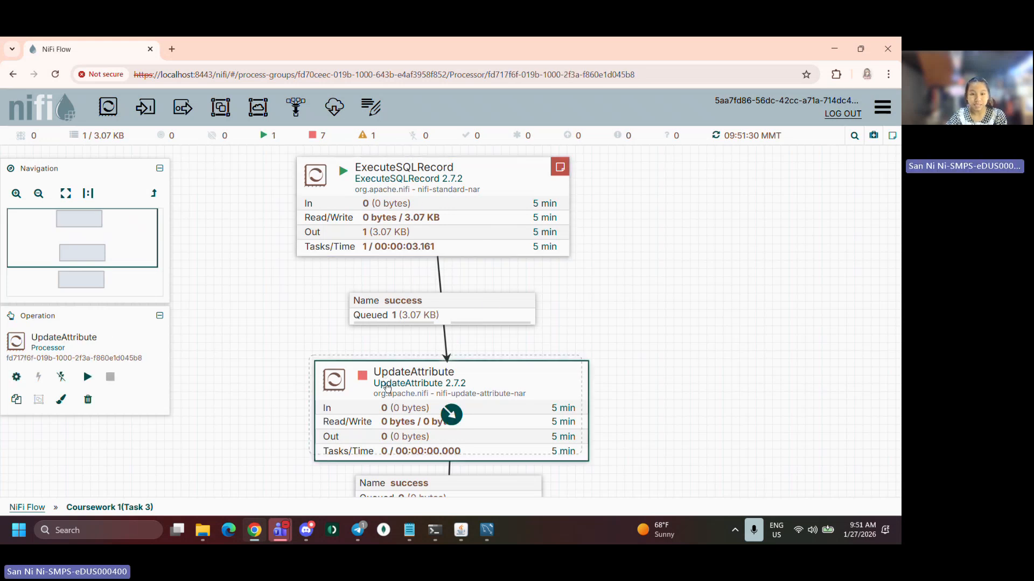
left_click_drag(450, 413, 444, 407)
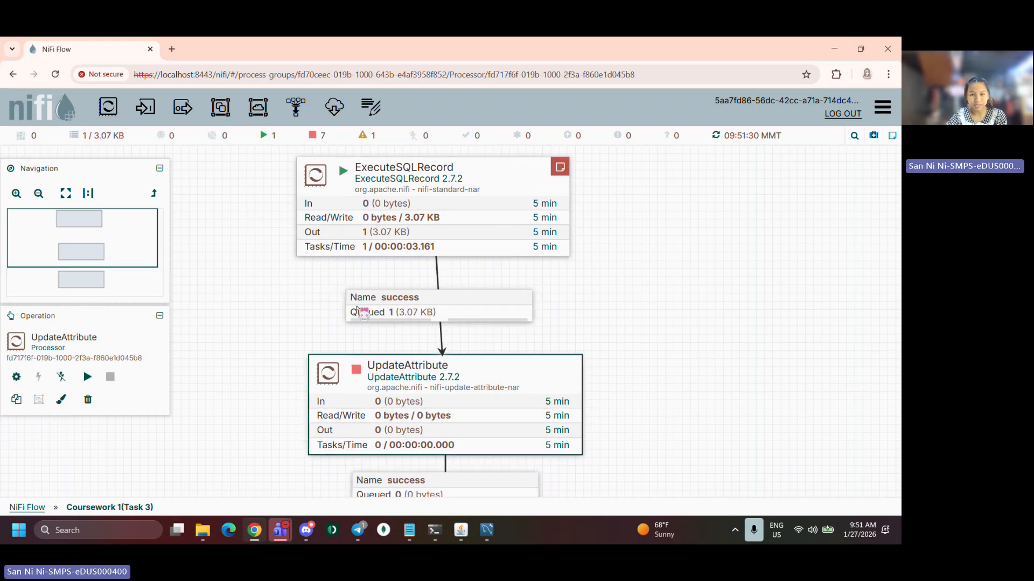
left_click(355, 312)
left_click(395, 399)
right_click(394, 400)
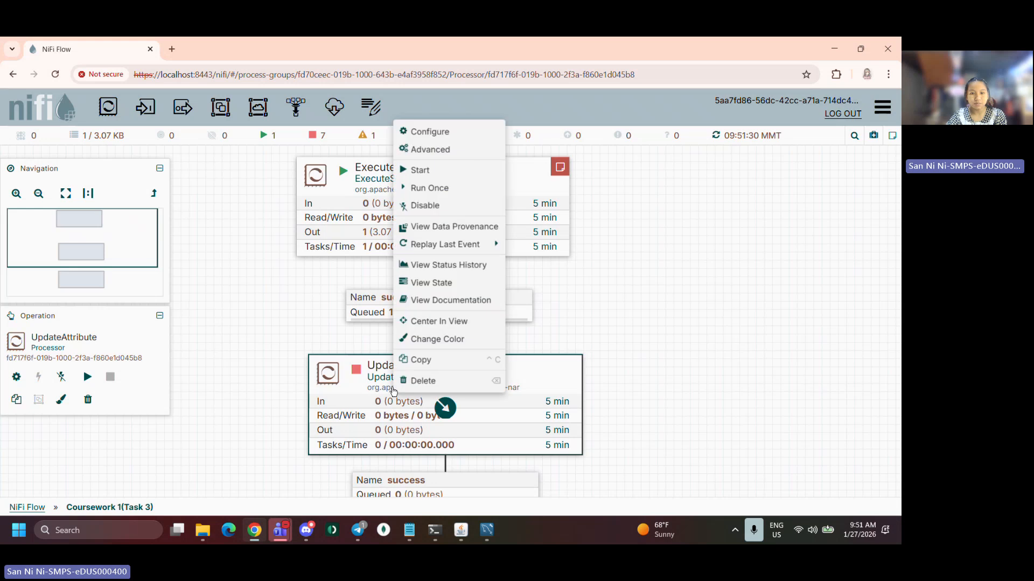
left_click(436, 169)
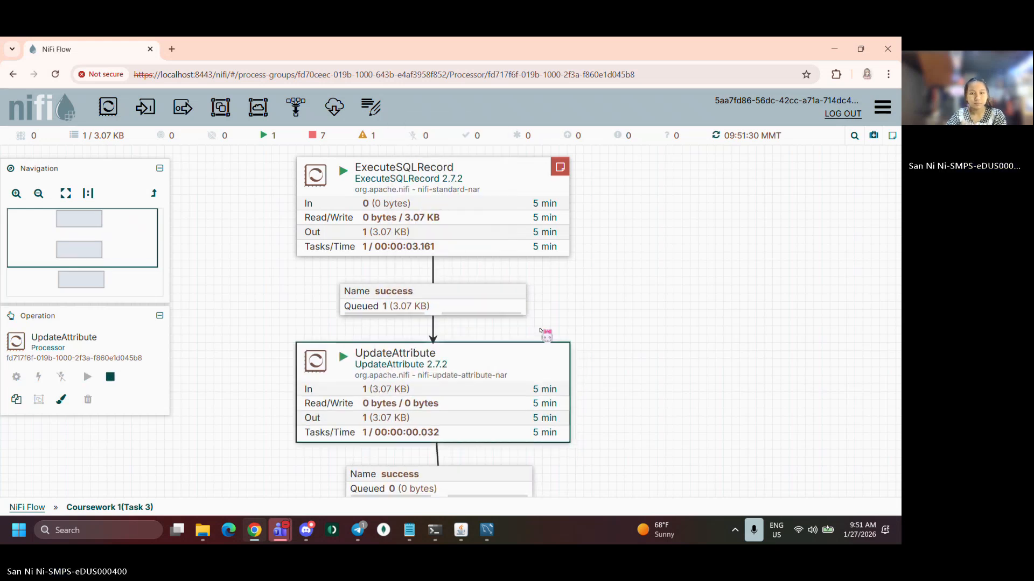
Set PutFile to automatically terminate both its failure and success relationships and apply the change
left_click_drag(657, 384, 651, 296)
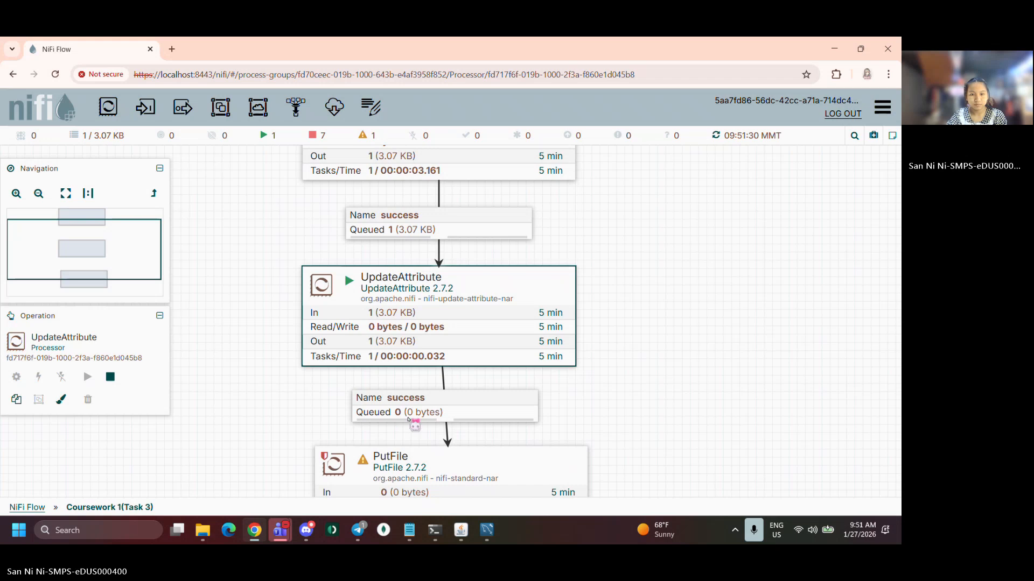
left_click(399, 412)
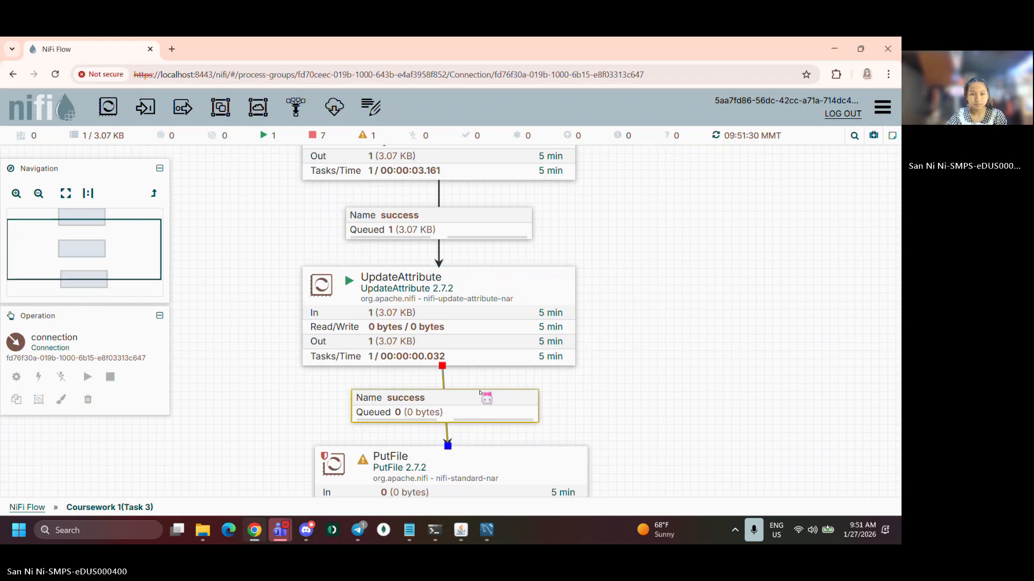
left_click_drag(582, 400, 583, 339)
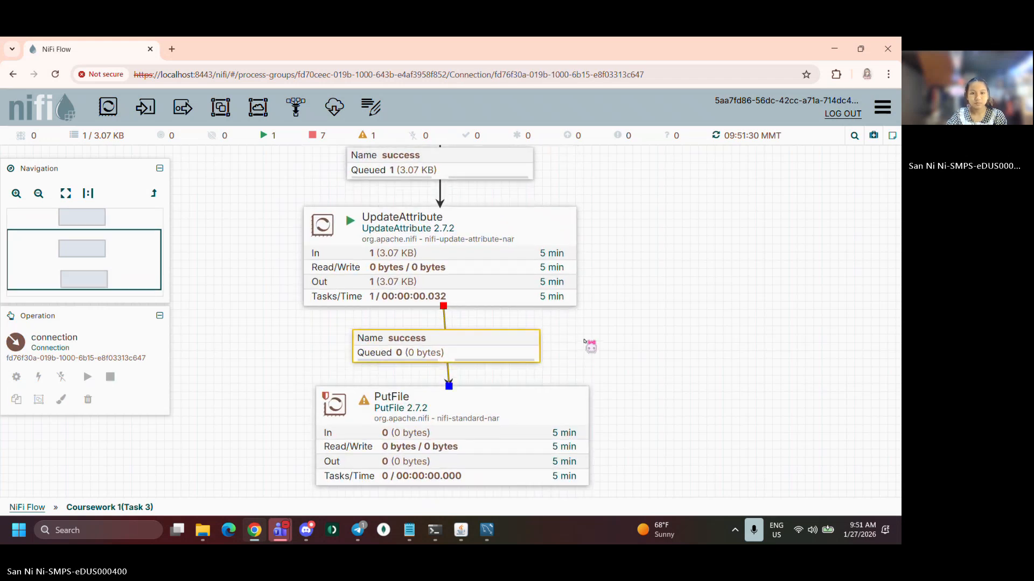
left_click_drag(251, 386, 249, 355)
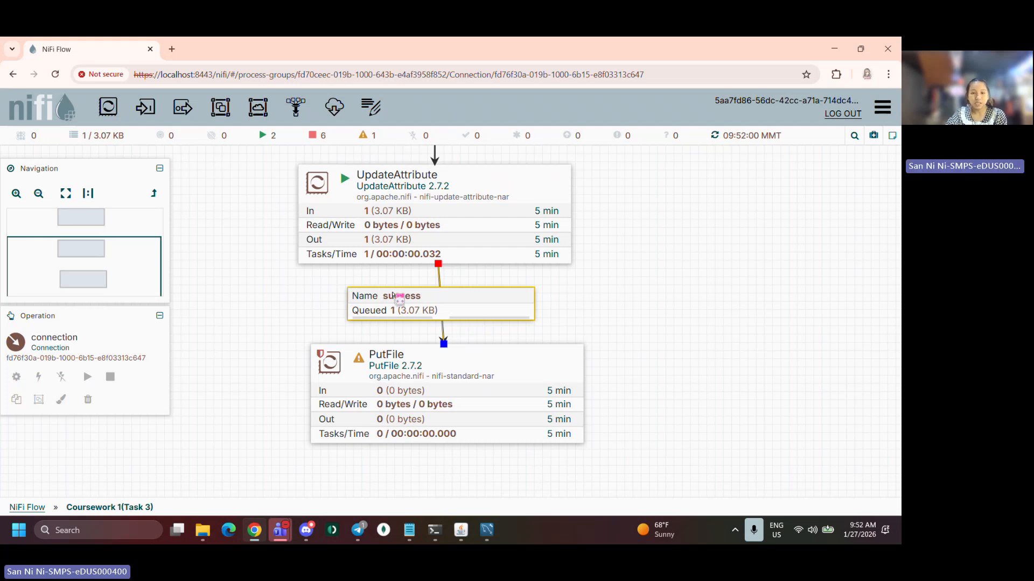
right_click(397, 397)
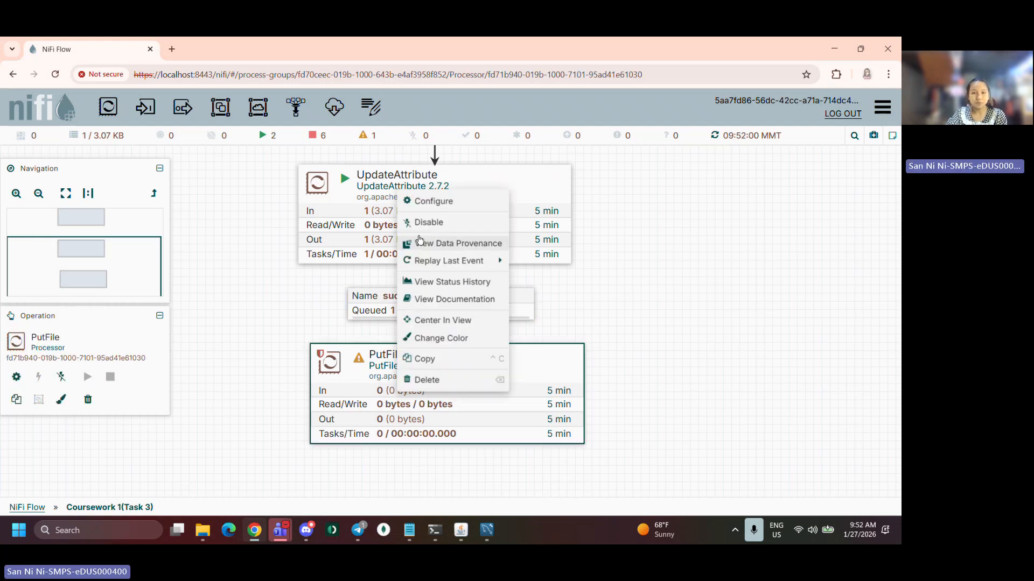
right_click(379, 413)
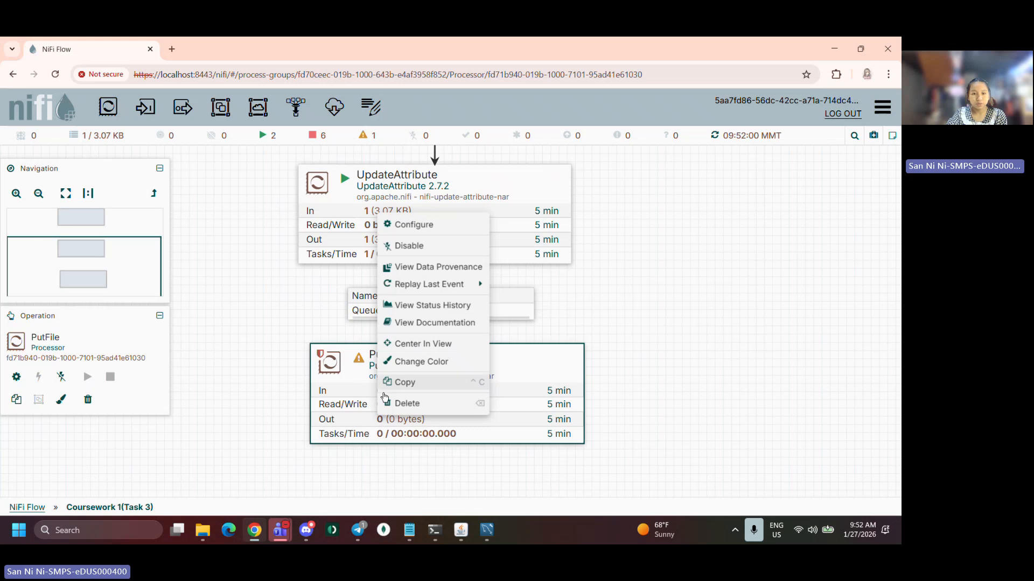
right_click(367, 404)
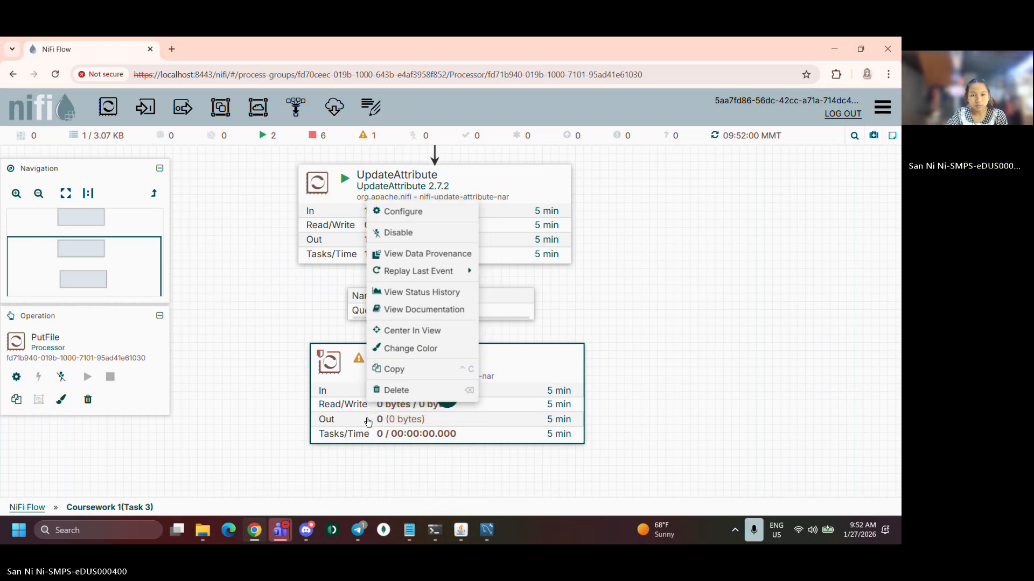
double_click(445, 397)
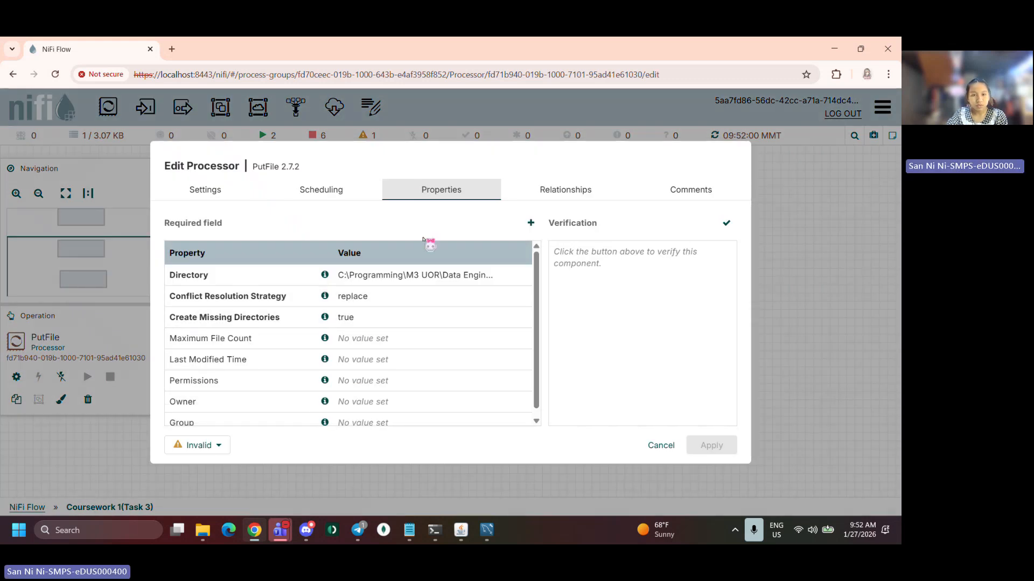
left_click(568, 189)
left_click(172, 248)
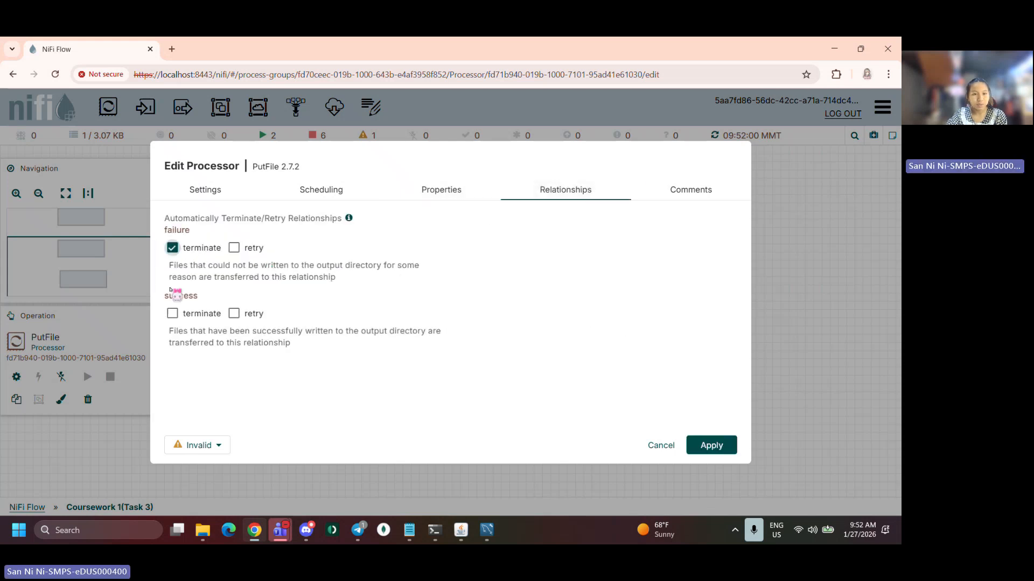
left_click(172, 314)
left_click(724, 447)
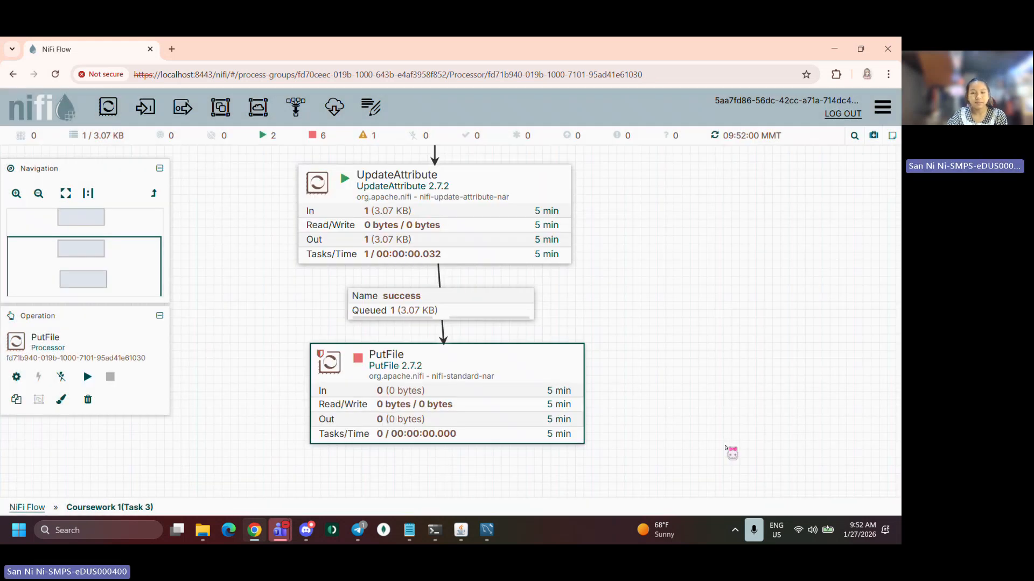
Start the PutFile processor
right_click(503, 408)
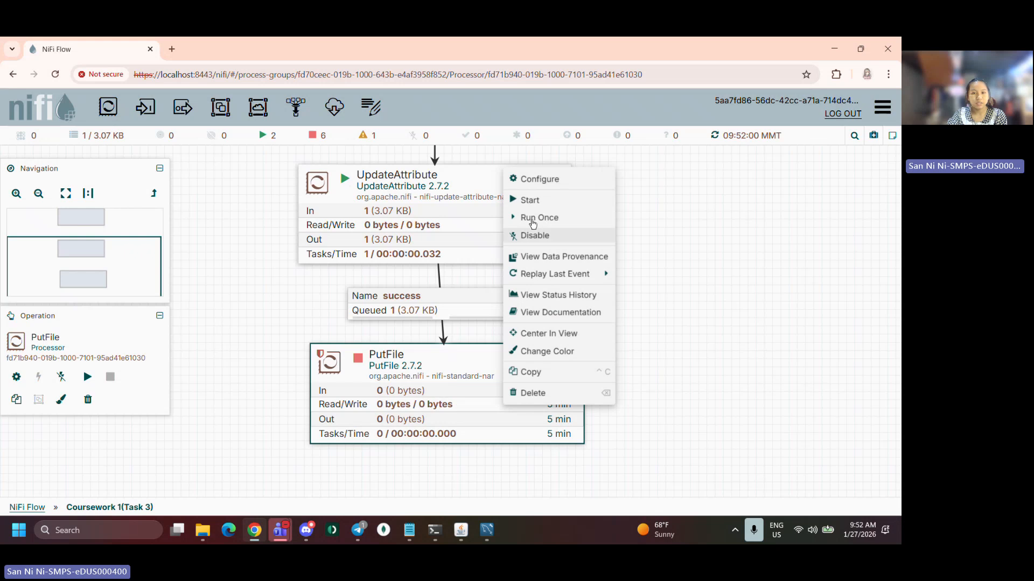
left_click(530, 199)
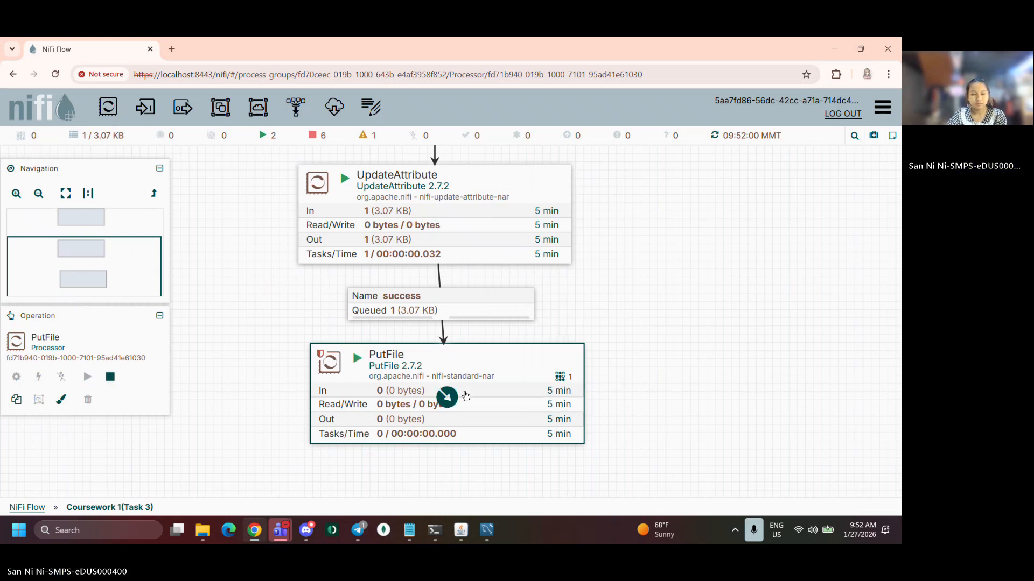
scroll(641, 380, "down", 2)
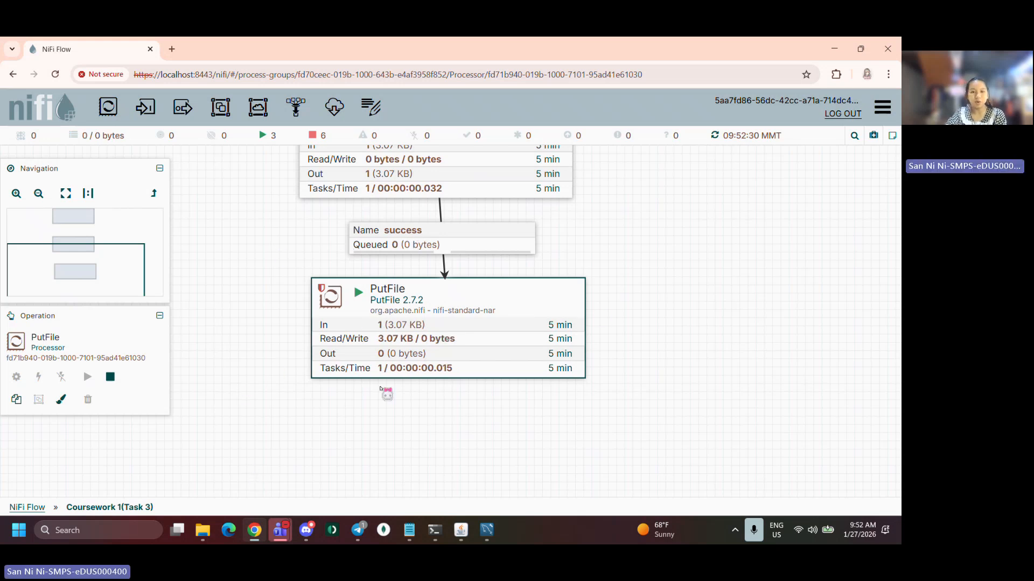
Review the PutFile processor's Directory property in its details
double_click(448, 330)
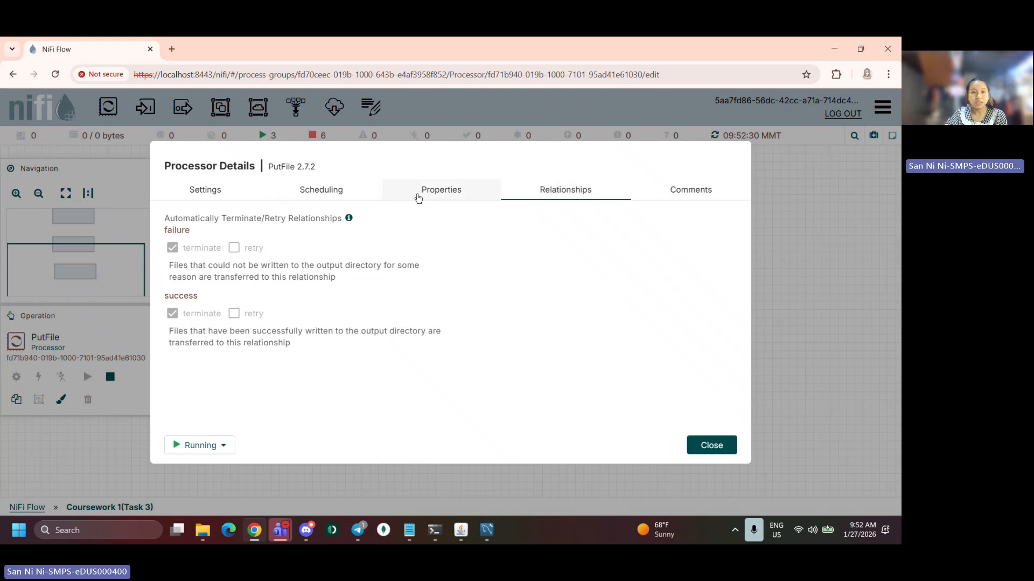
left_click(420, 194)
left_click(376, 270)
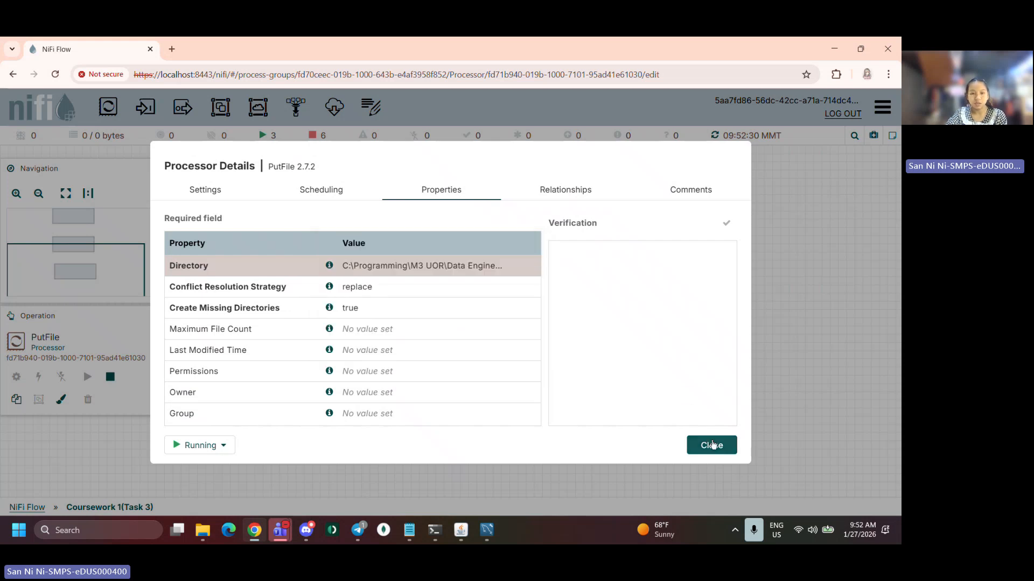
left_click(710, 440)
Open task3 from the Data Engineering folder and widen its title and authors columns
left_click(203, 532)
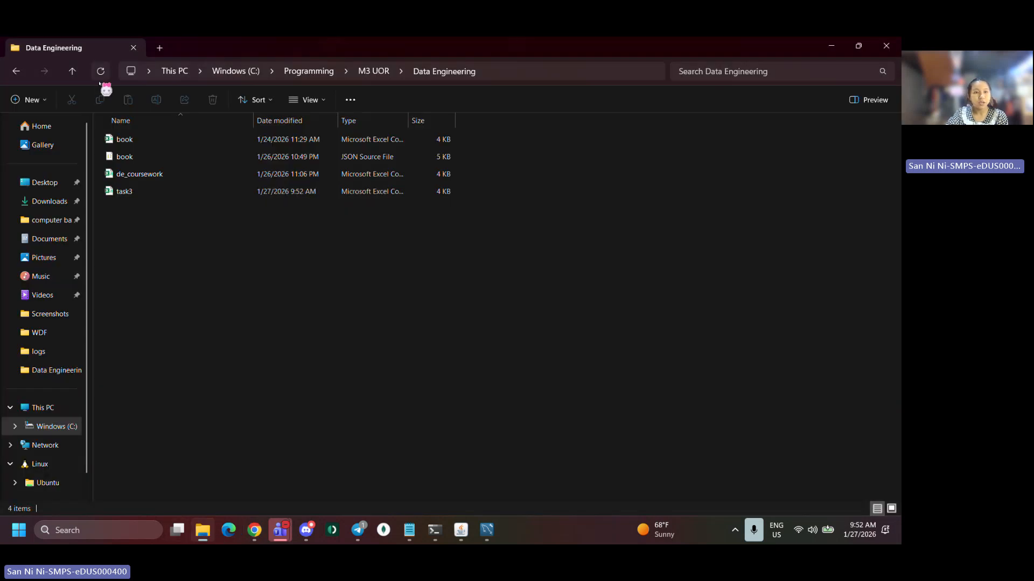
left_click(184, 192)
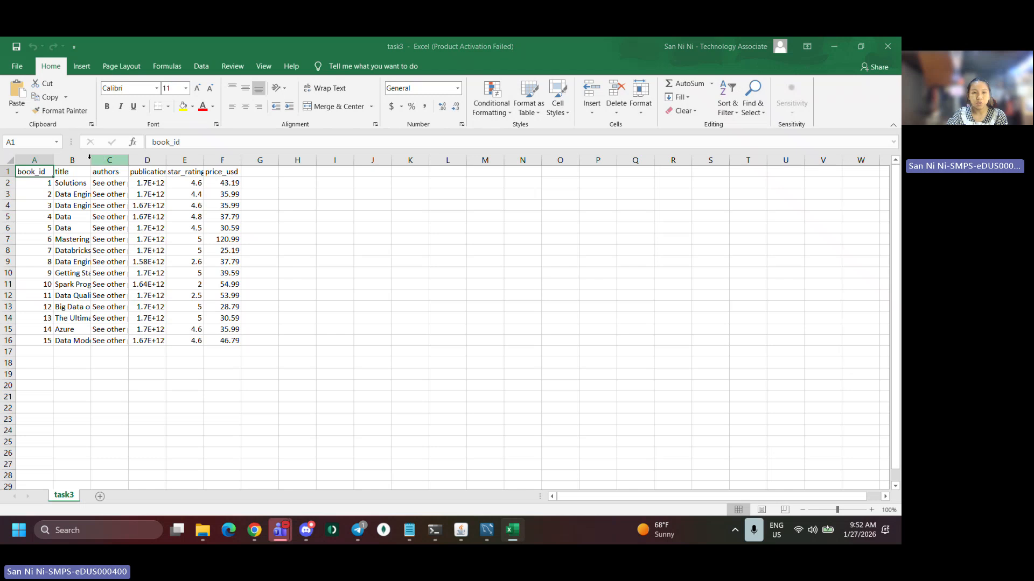
left_click(568, 403)
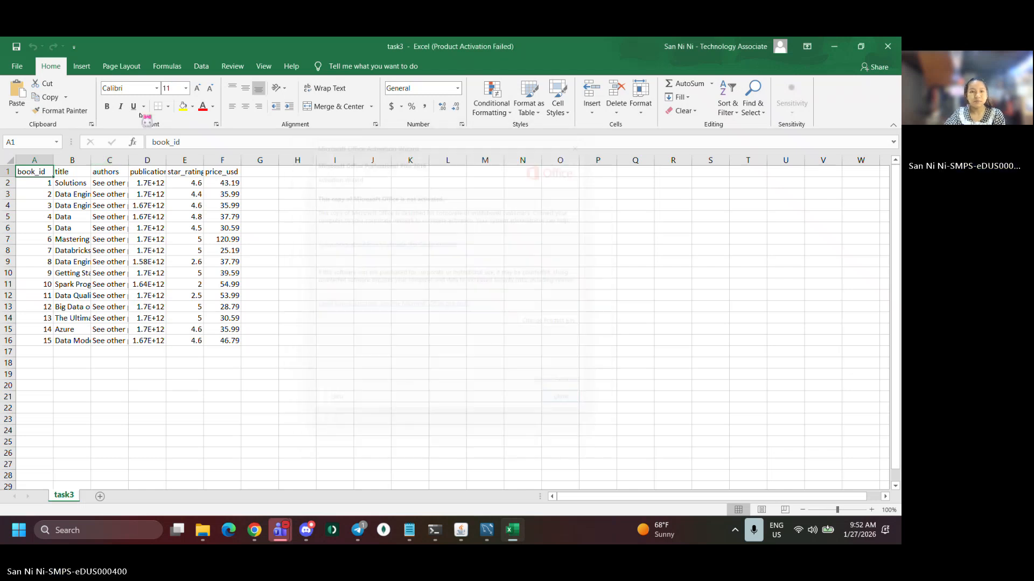
left_click_drag(91, 157, 153, 160)
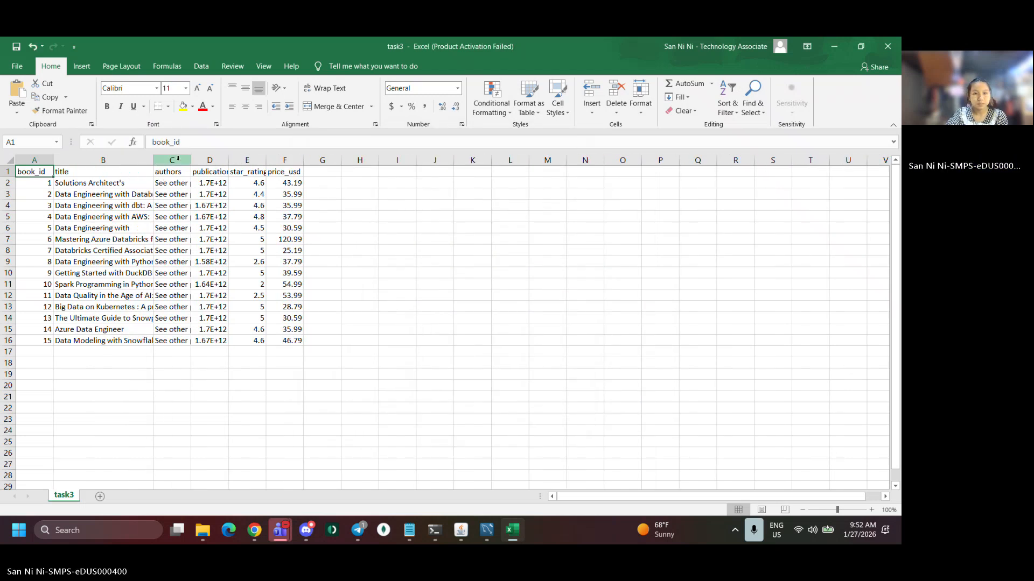
left_click_drag(229, 159, 325, 158)
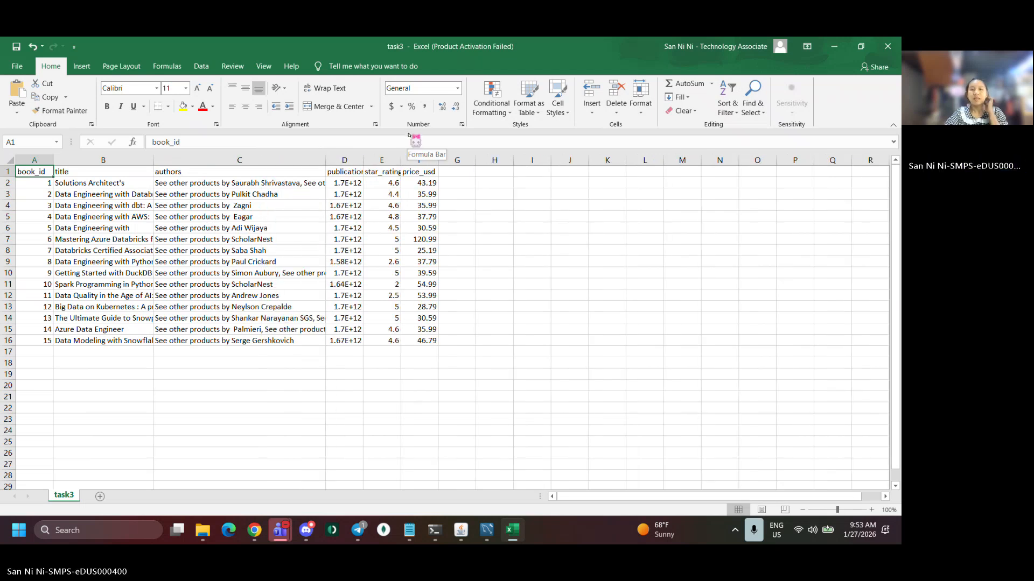